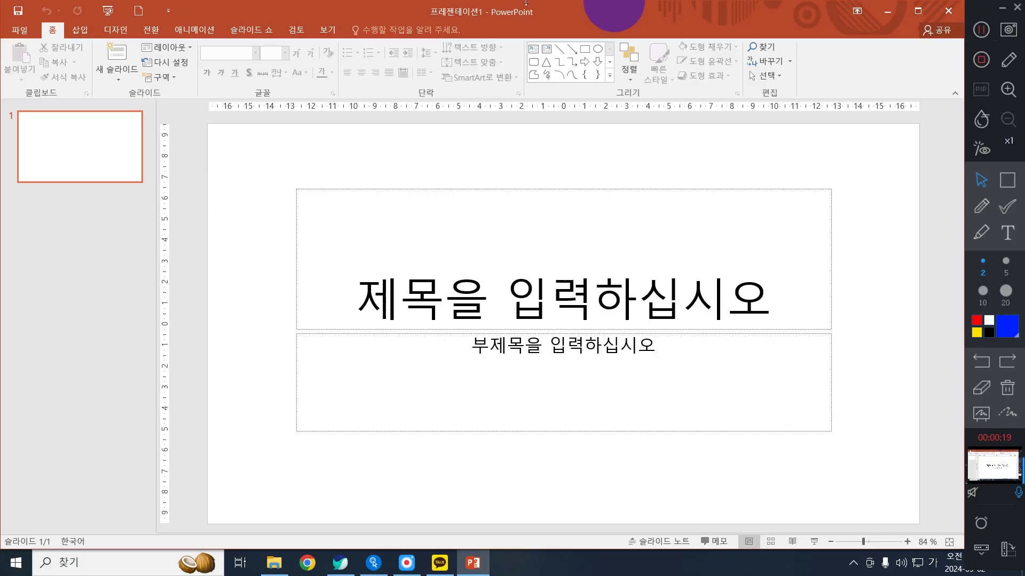
Set the presentation's slide size to A4 paper (210x297mm) in landscape orientation.
click(122, 31)
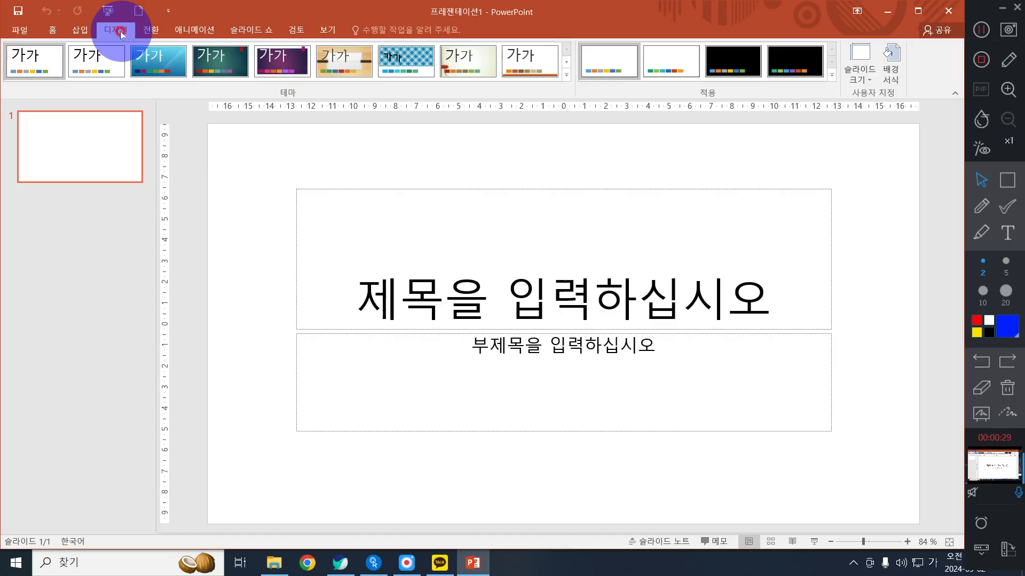
click(860, 67)
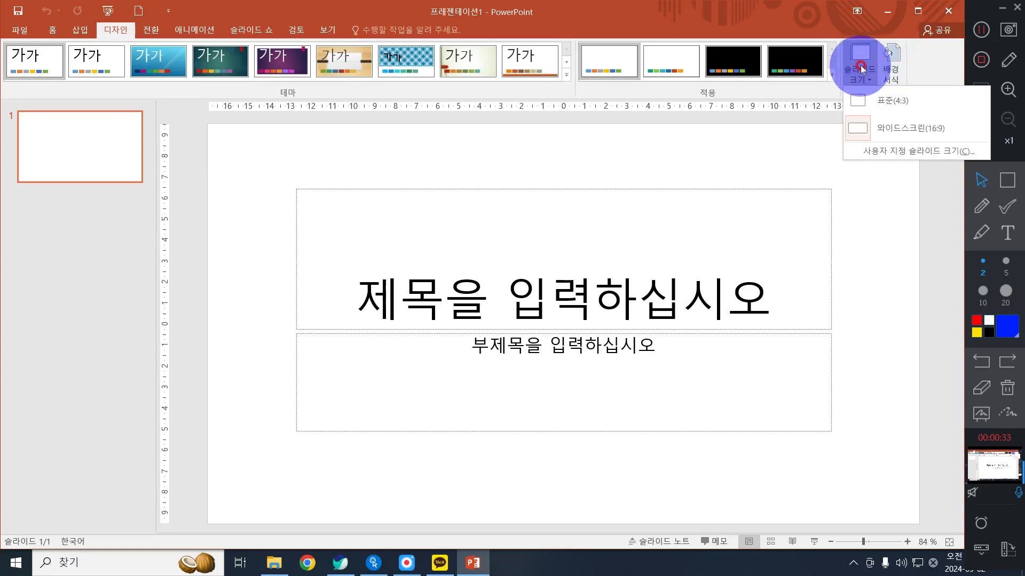
click(940, 151)
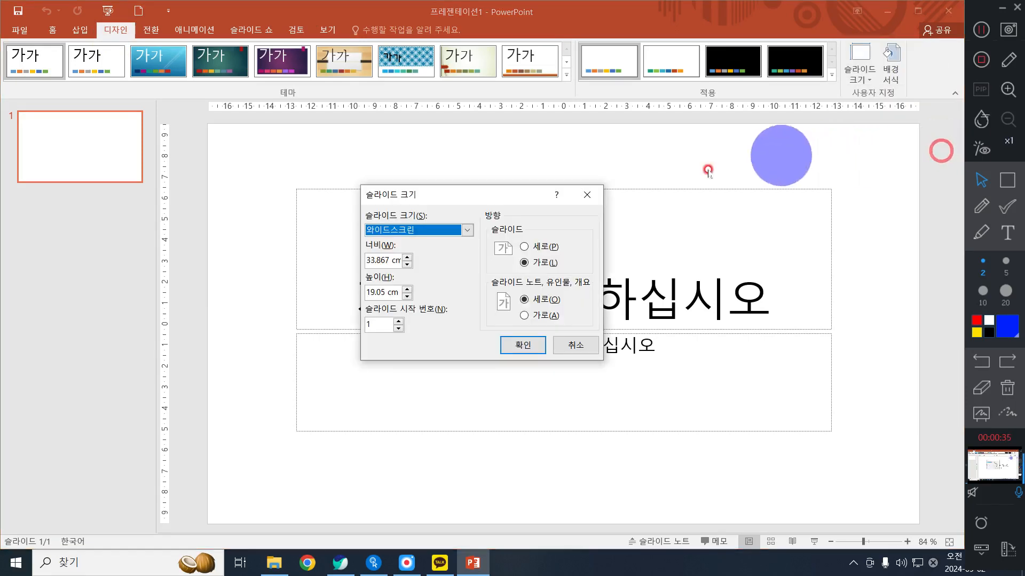
click(427, 231)
click(408, 285)
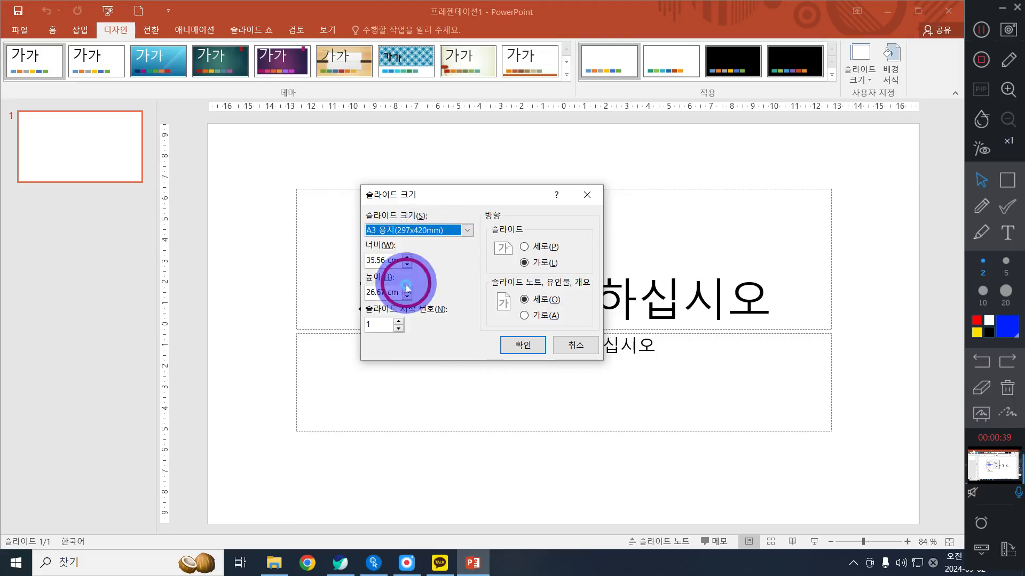
click(427, 231)
click(400, 283)
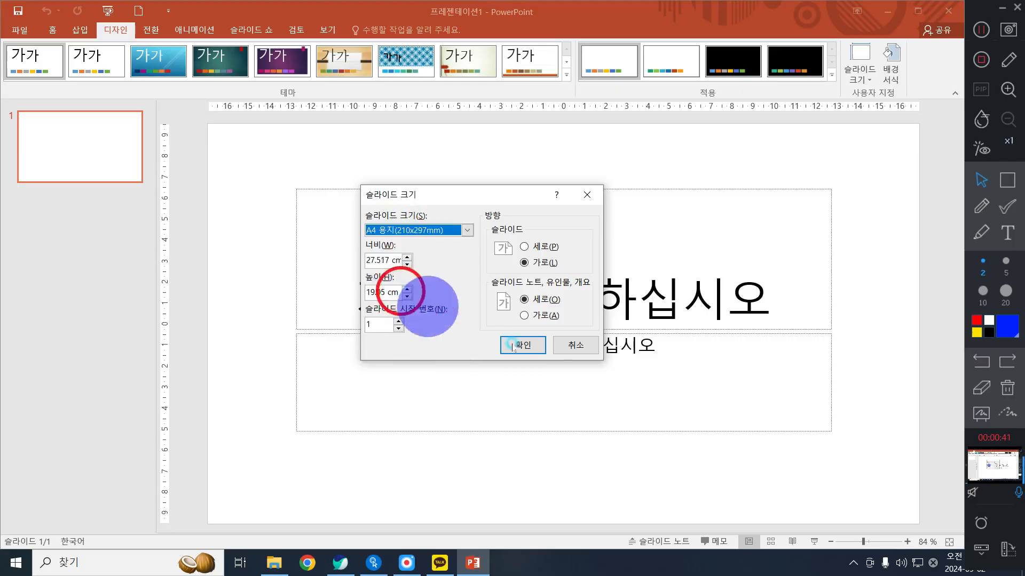
click(512, 345)
click(535, 295)
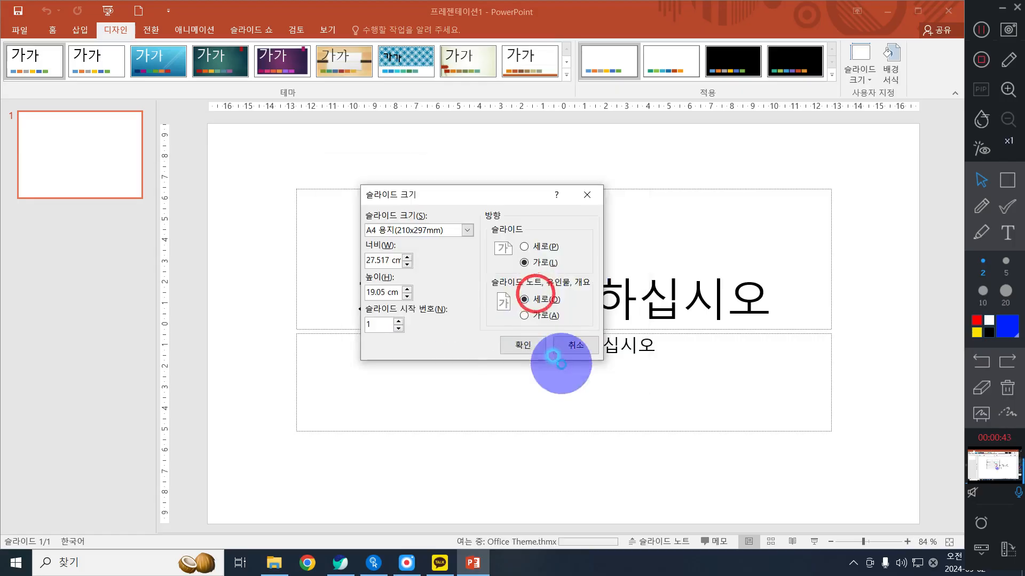
click(513, 346)
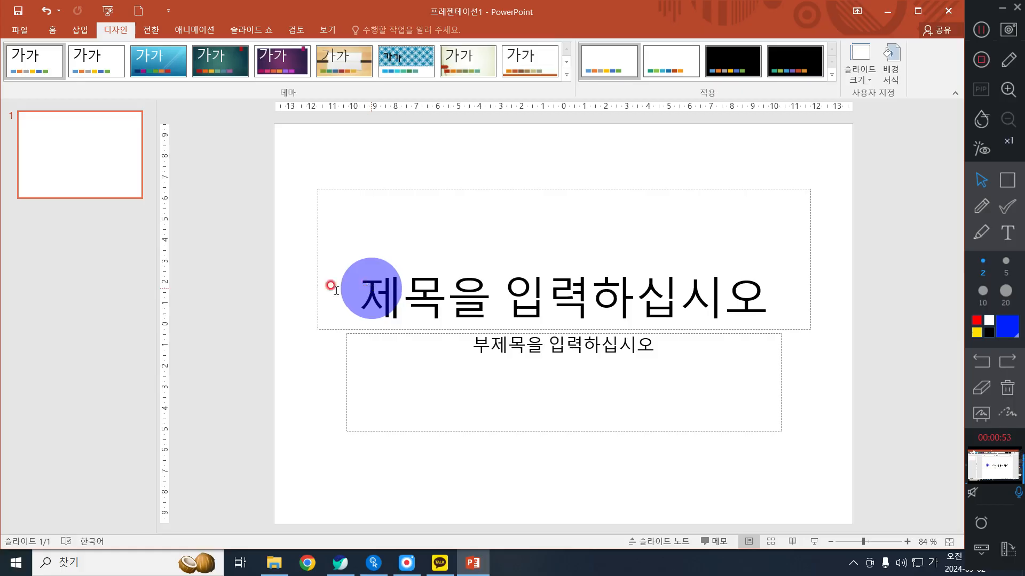
Add five new slides after the title slide.
click(62, 124)
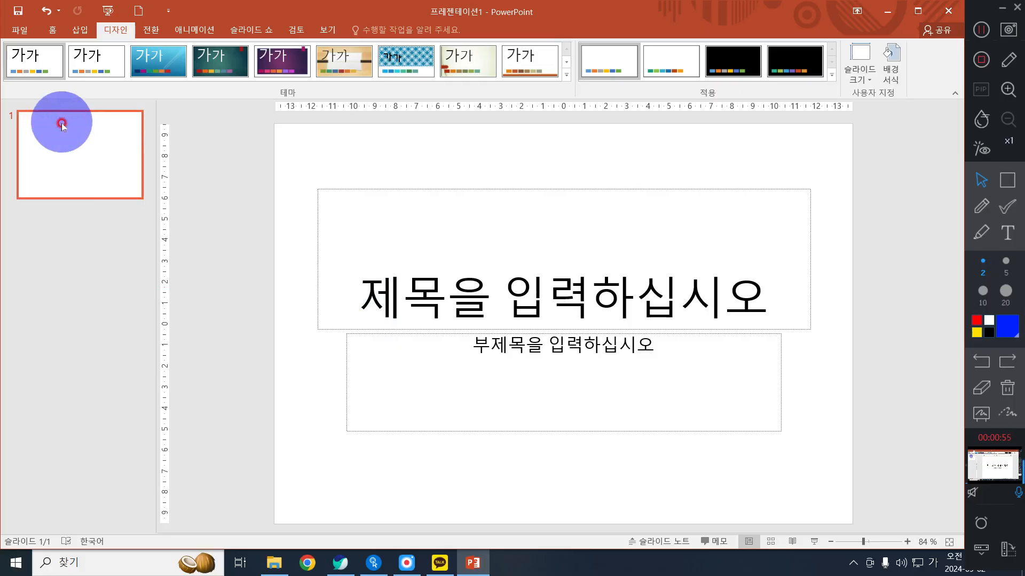
key(Return)
key(Return)
key(Return)
key(Return)
key(Return)
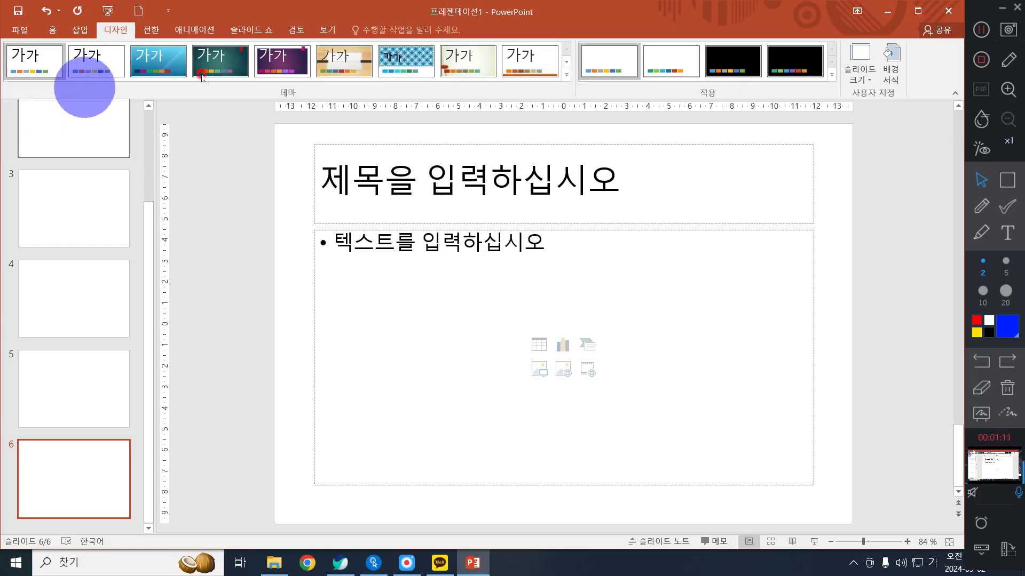
In the slide master's title-and-content layout, draw a full-width bar with fully rounded ends, about 27.52 cm by 0.76 cm, across the title.
click(335, 31)
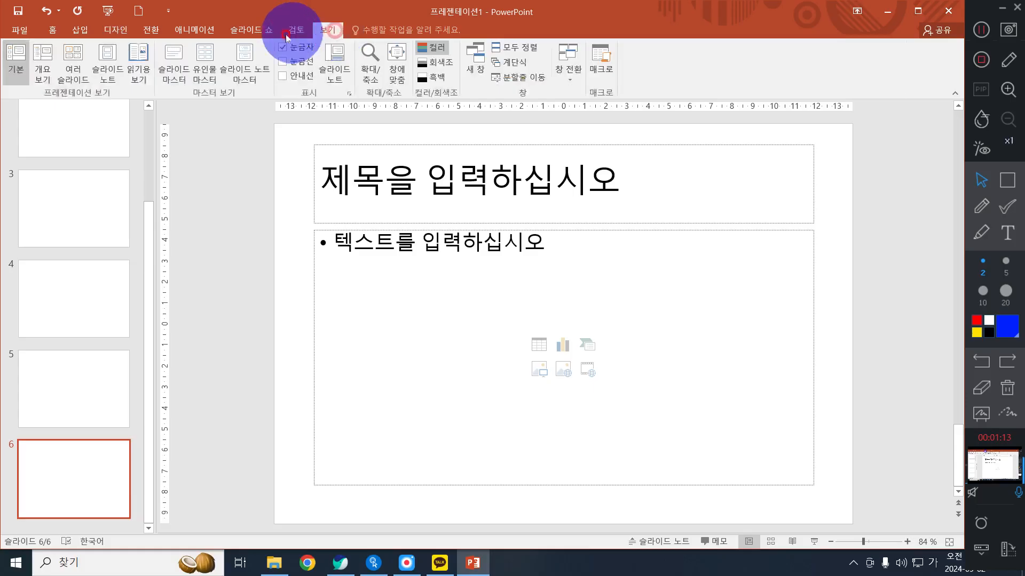
click(176, 67)
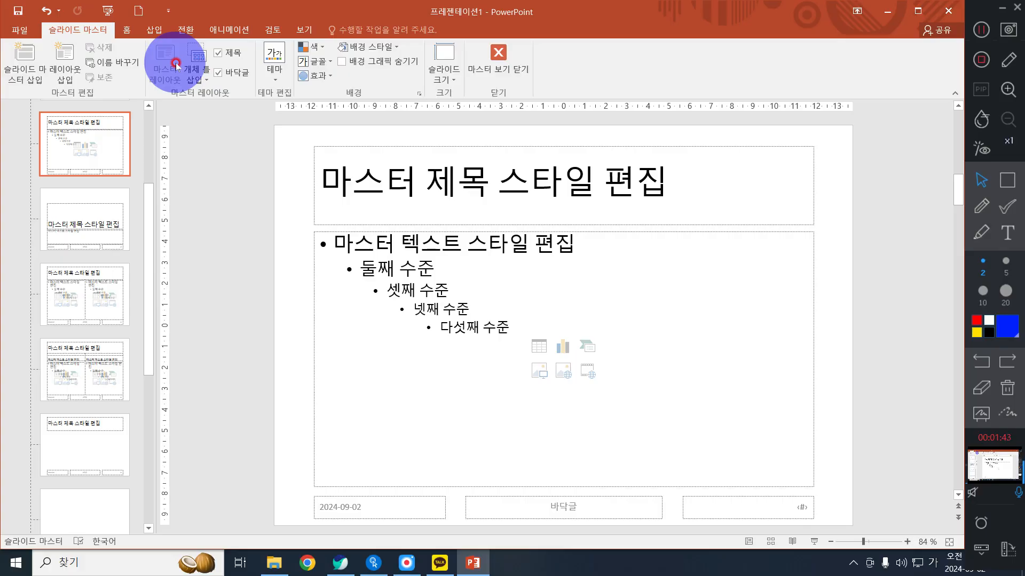
click(126, 29)
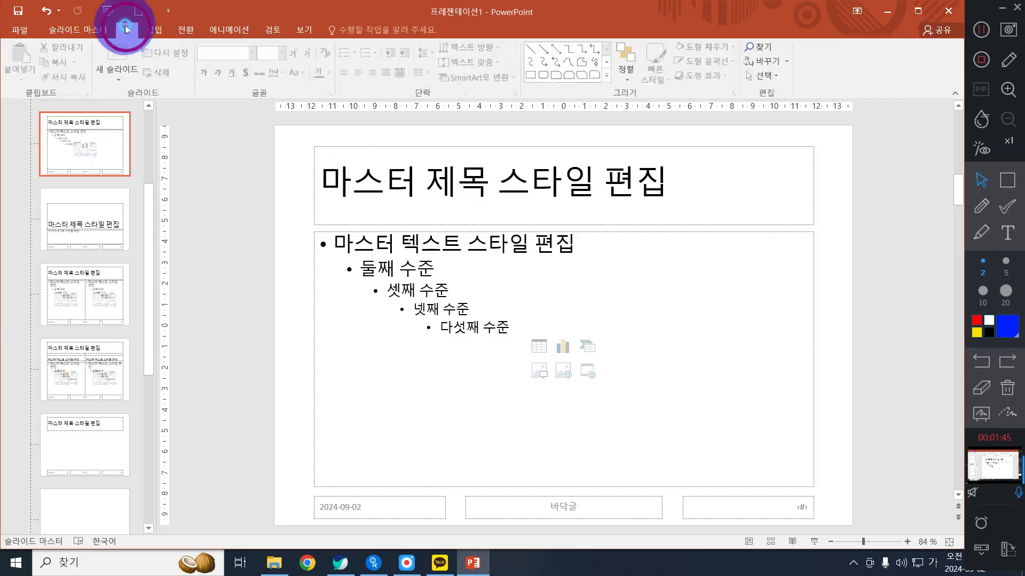
click(607, 75)
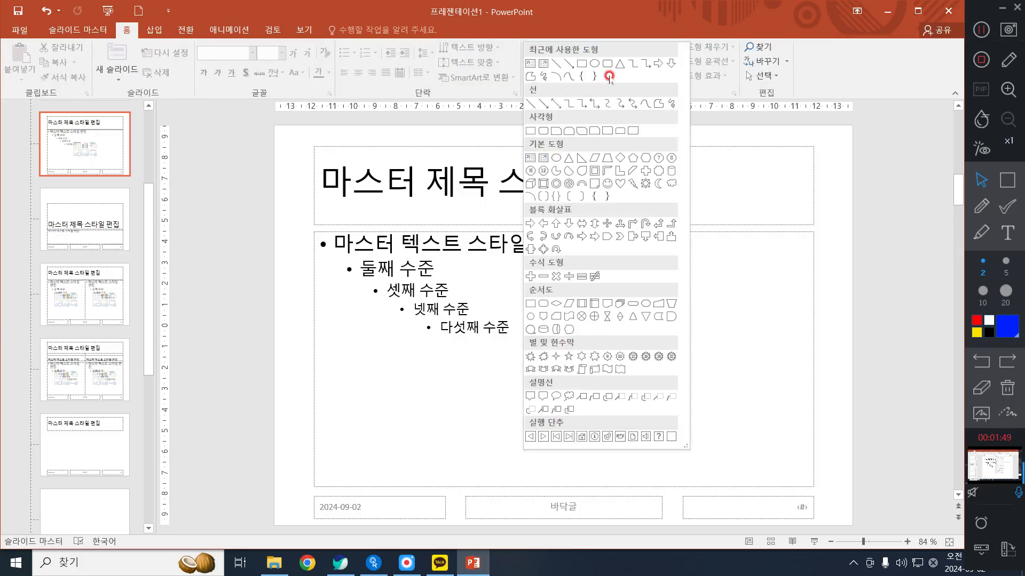
click(543, 132)
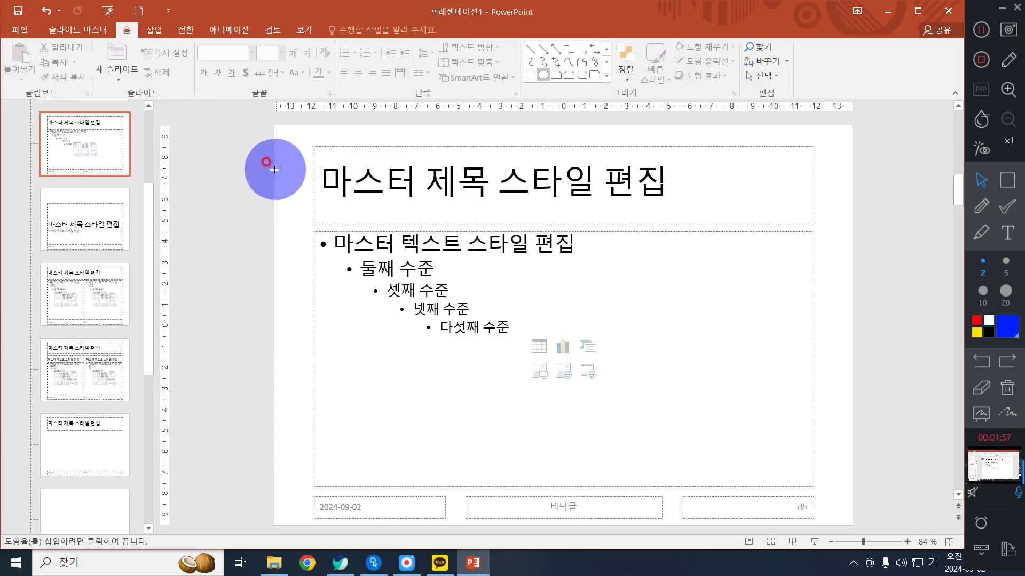
mouse_move(275, 169)
mouse_down()
mouse_move(718, 233)
mouse_move(845, 217)
mouse_move(848, 207)
mouse_up()
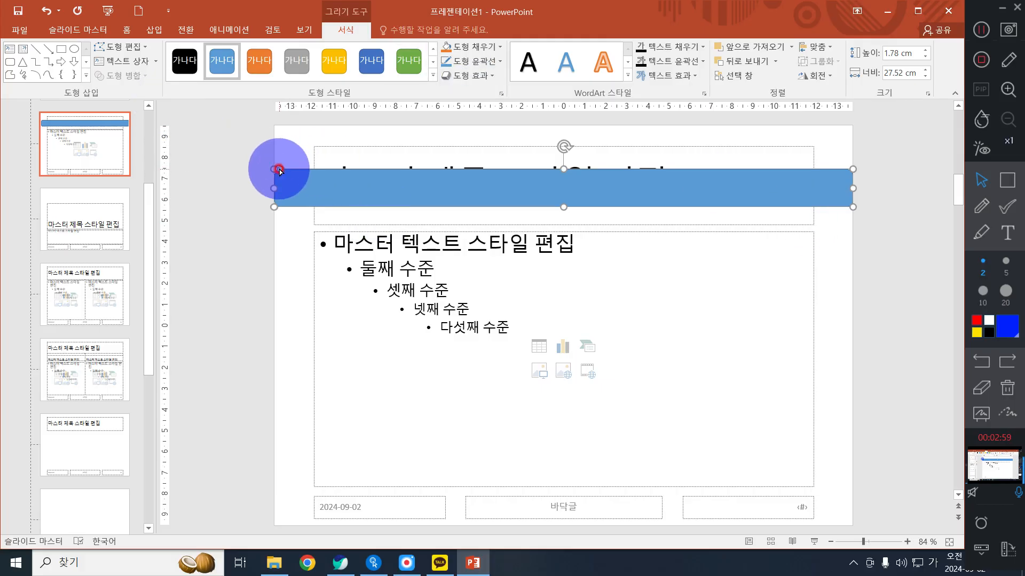
drag(279, 169, 384, 183)
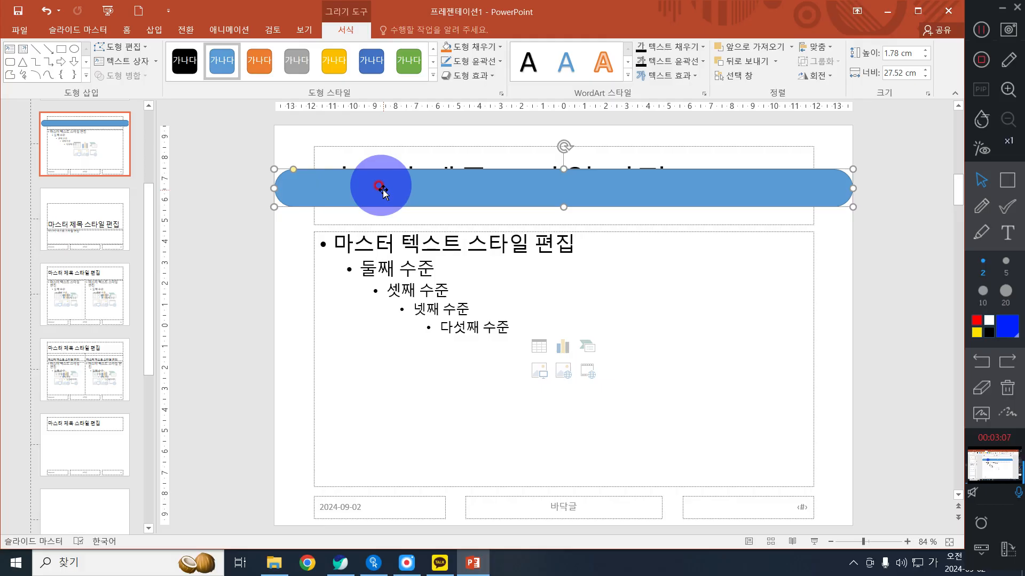
drag(566, 171, 573, 191)
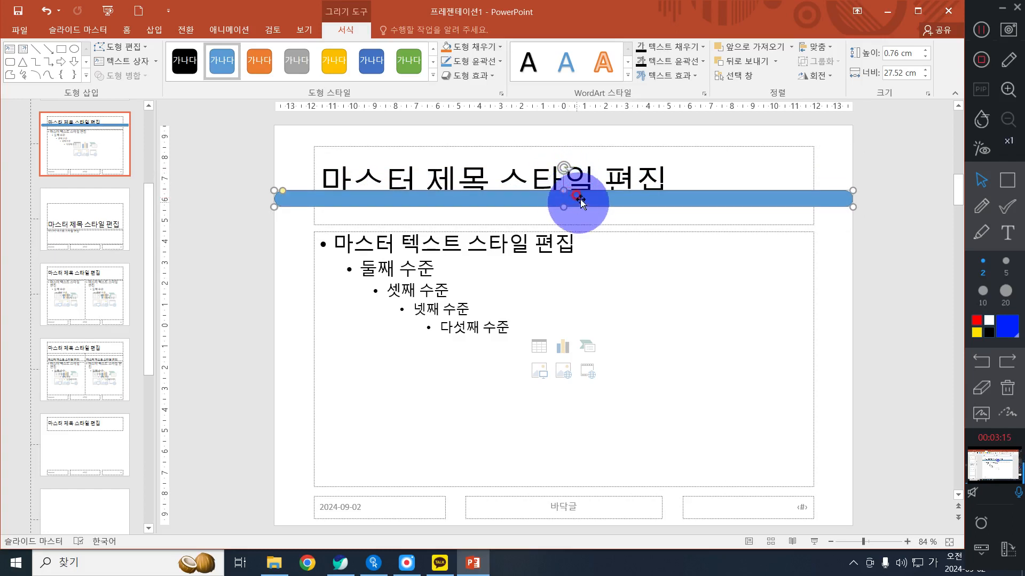
Draw a pentagon block arrow about 23.2 cm by 3.86 cm from the slide's upper-right corner over the title, and flip it horizontally.
click(126, 30)
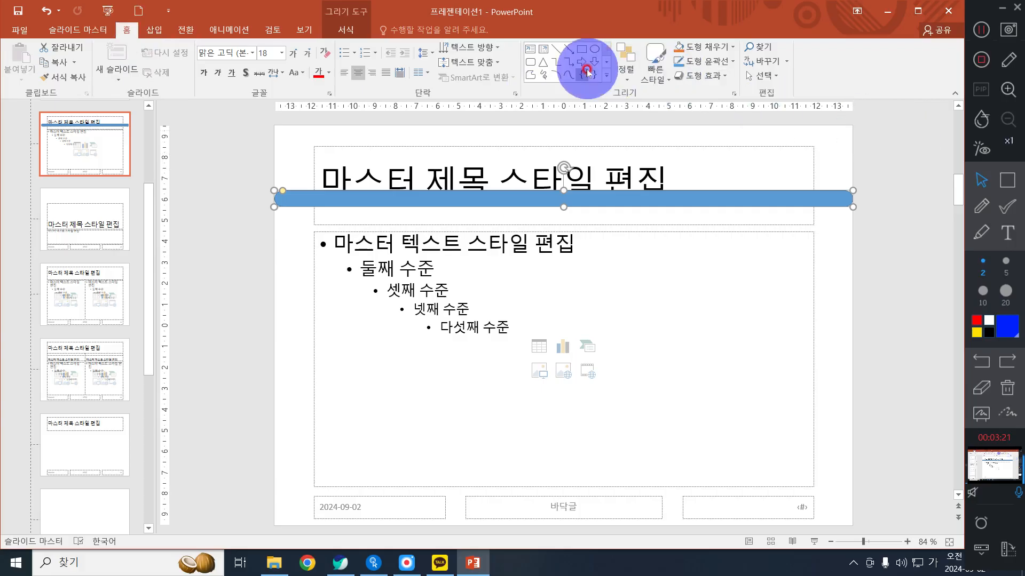
click(605, 77)
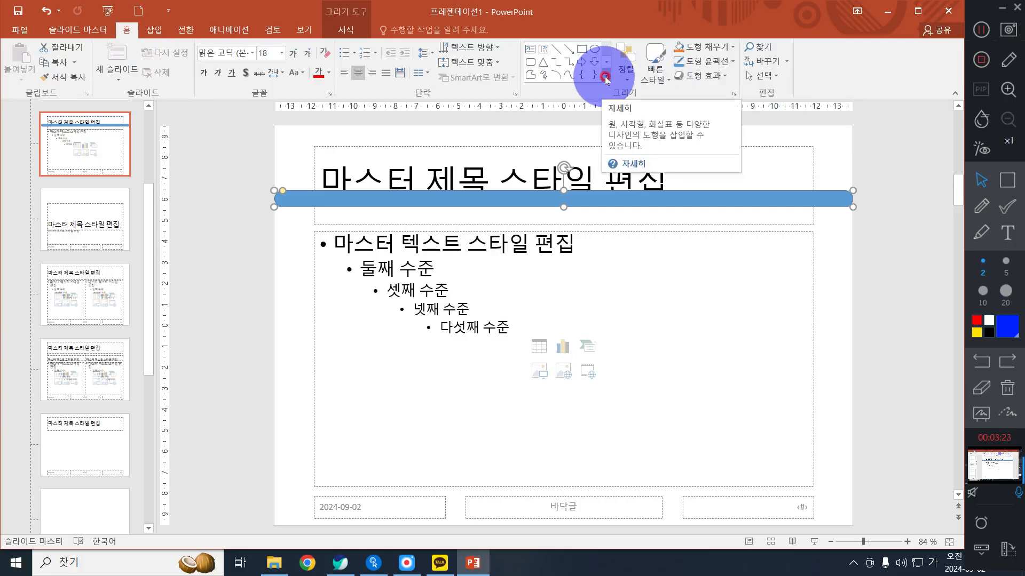
click(606, 77)
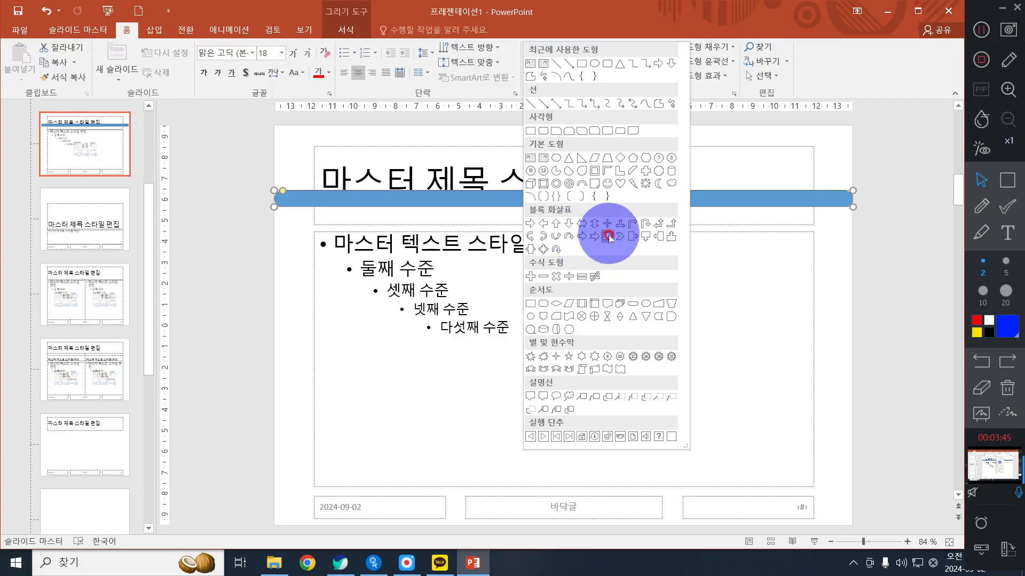
click(609, 237)
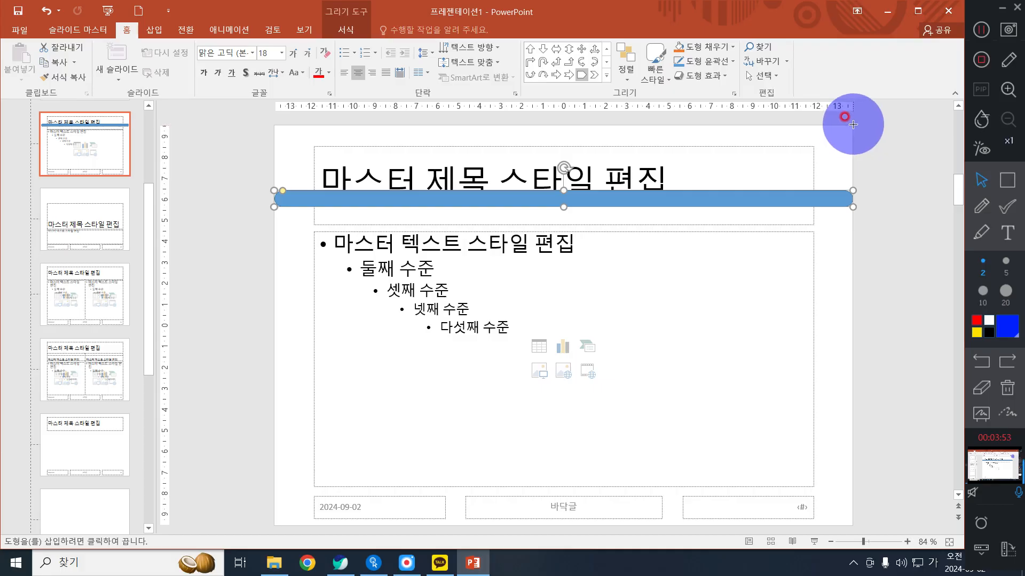
drag(852, 124, 365, 208)
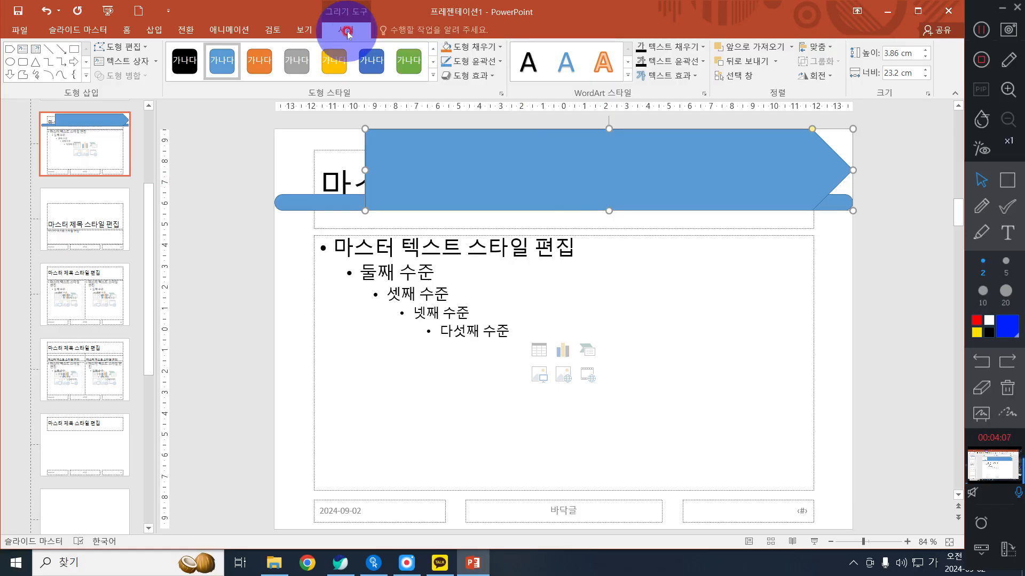
click(810, 80)
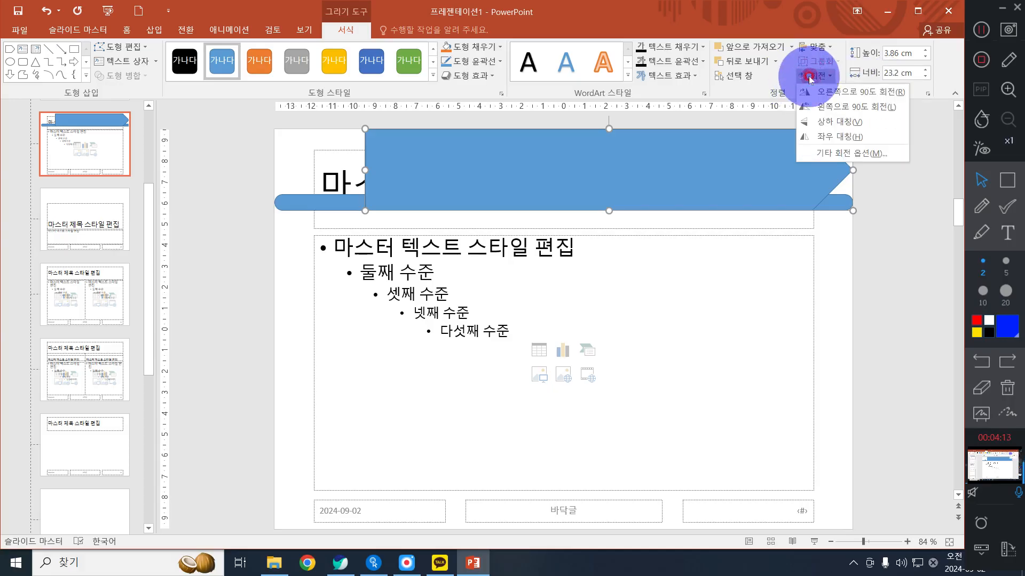
click(831, 139)
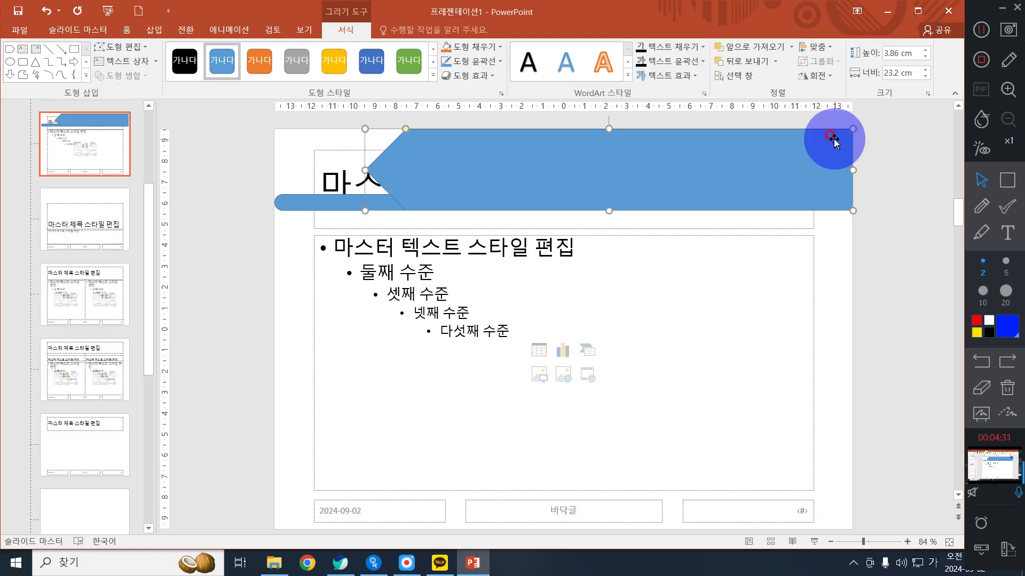
Fill the pentagon arrow with the green theme colour and remove its outline.
click(479, 46)
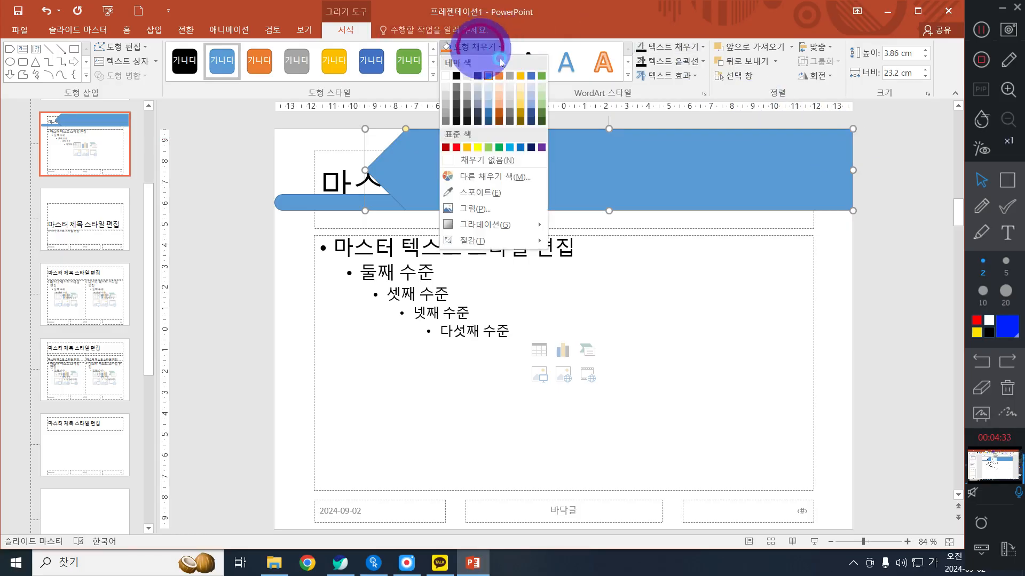
click(543, 77)
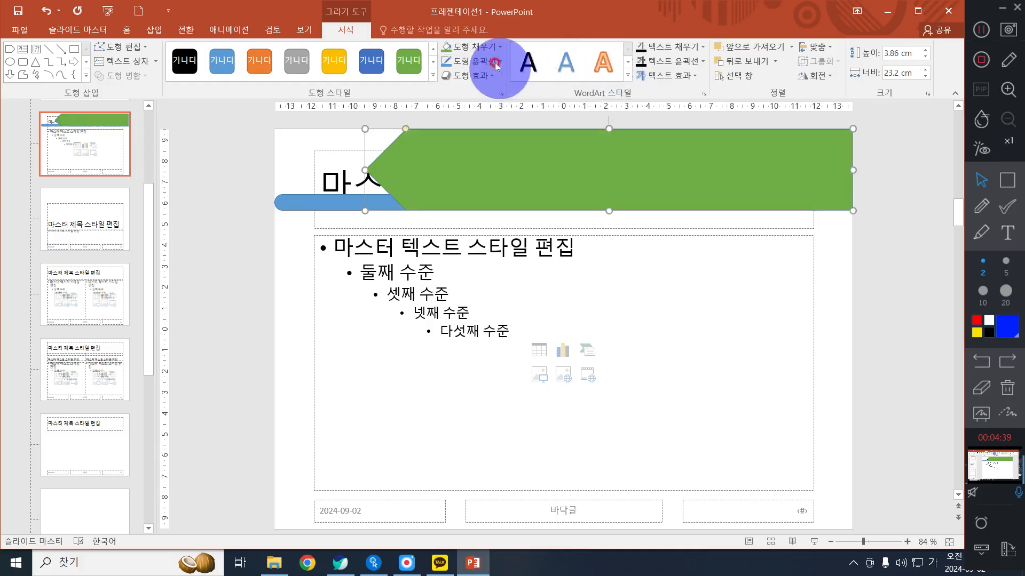
click(468, 50)
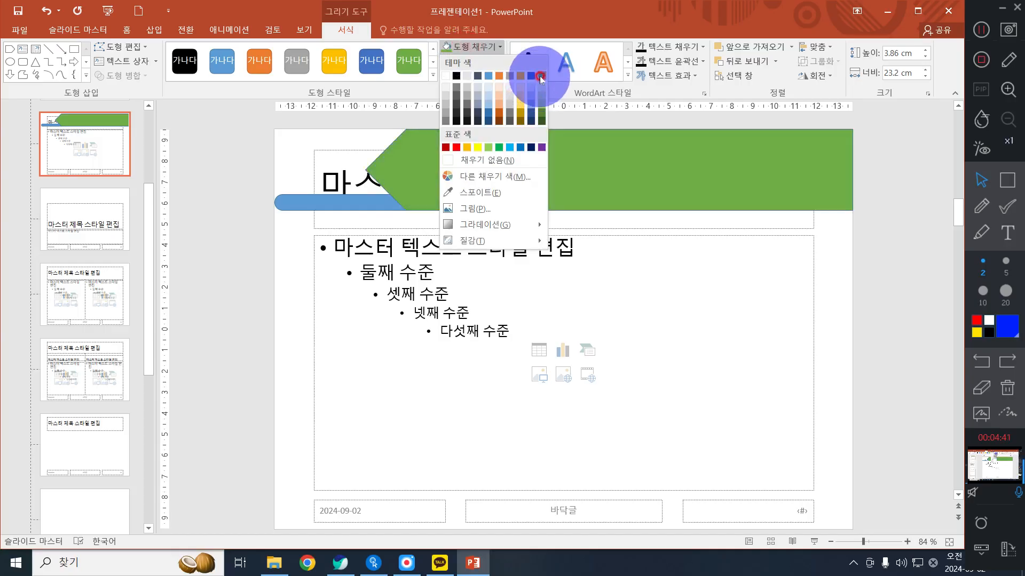
click(538, 76)
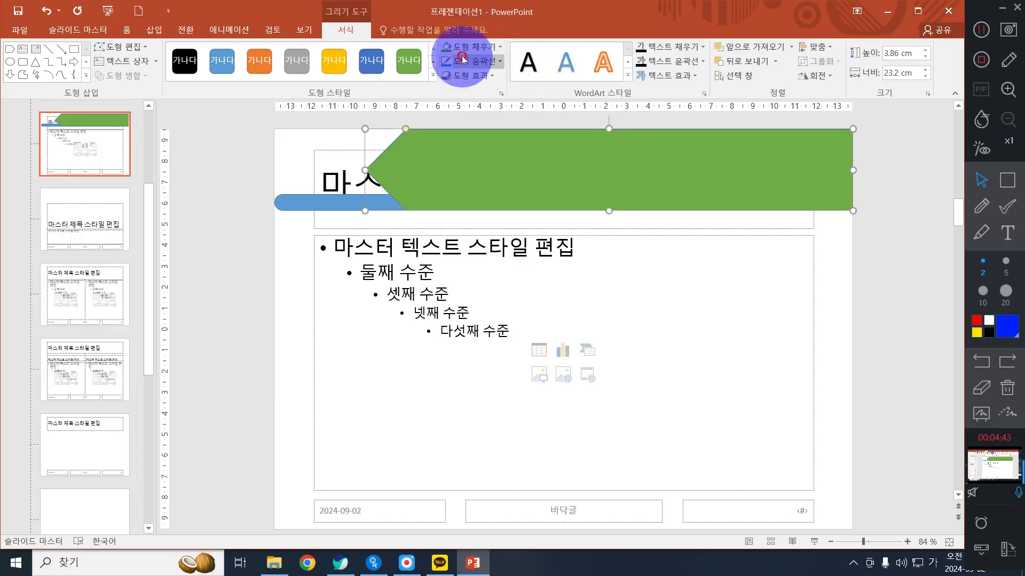
click(470, 63)
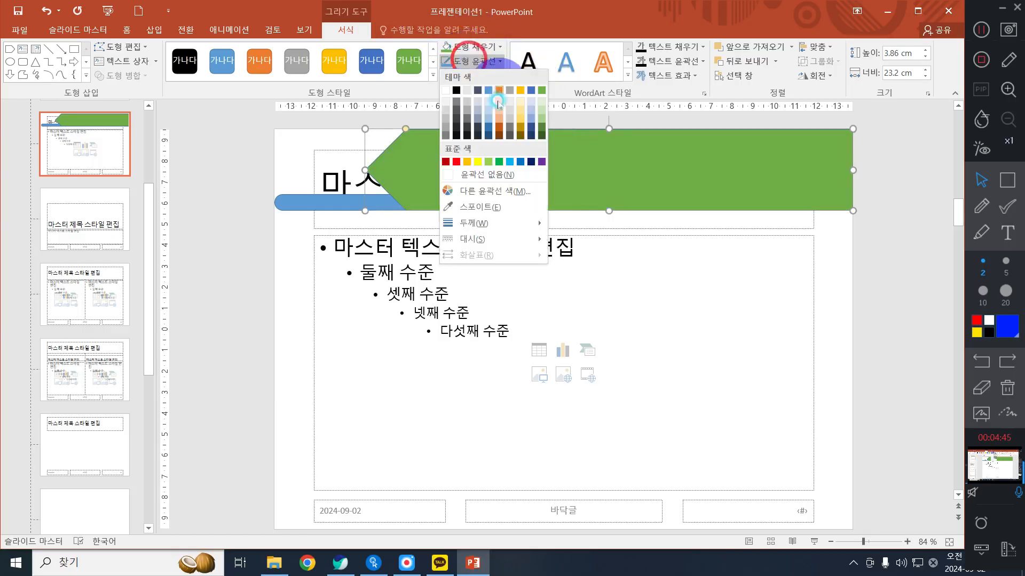
click(478, 173)
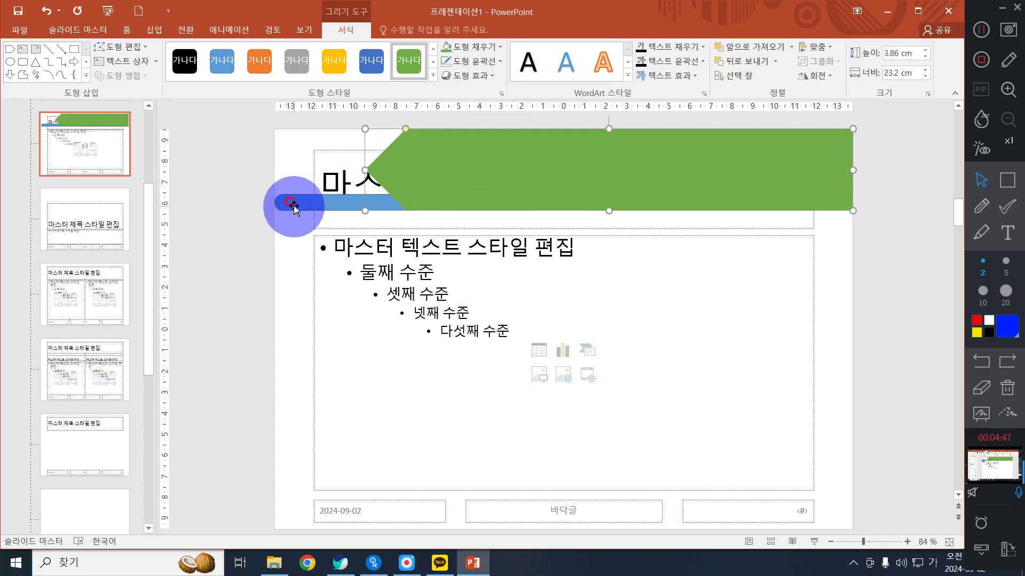
Fill the thin rounded bar with the lightest green theme tint and remove its outline.
click(292, 206)
click(238, 180)
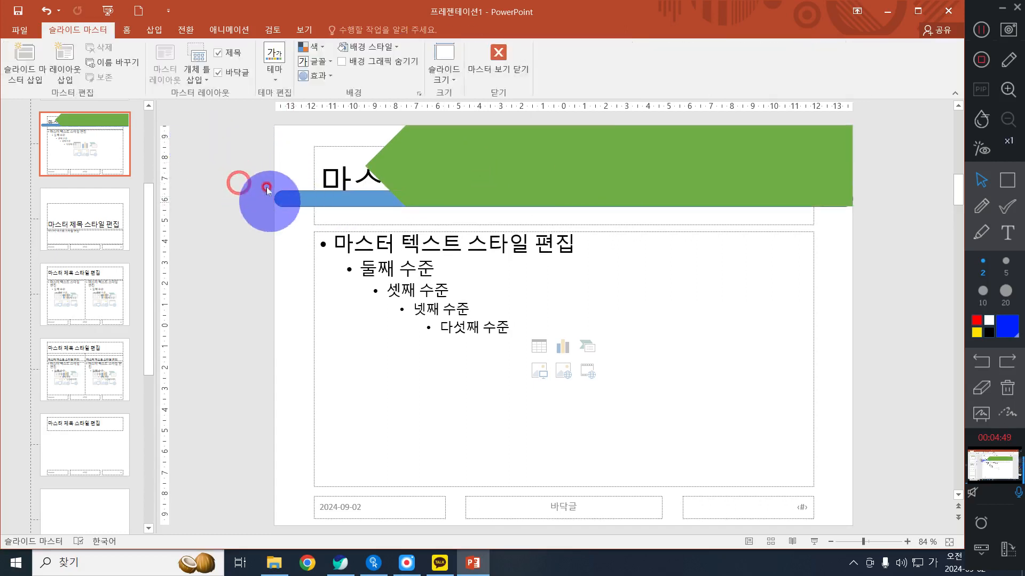
click(292, 200)
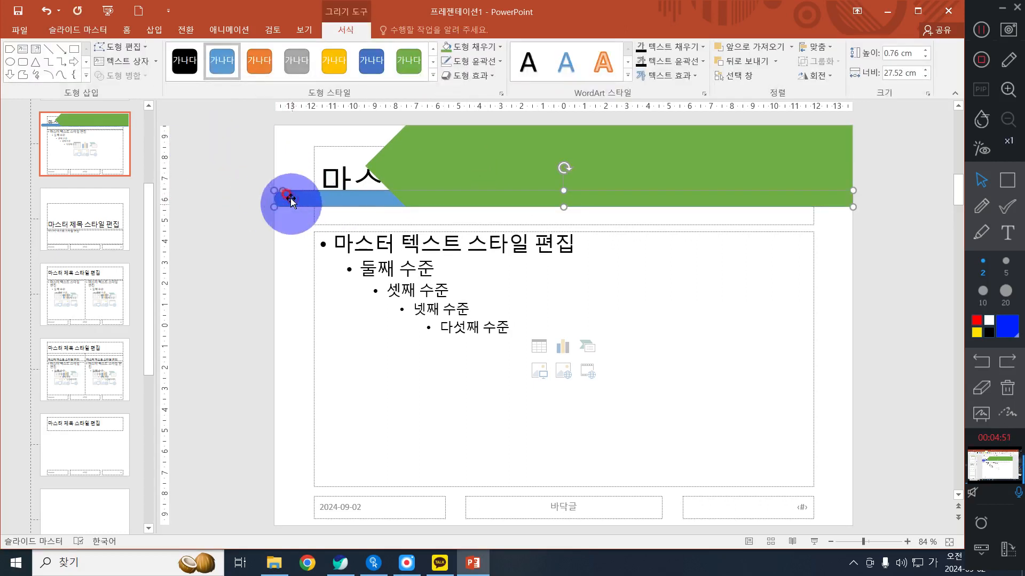
click(455, 52)
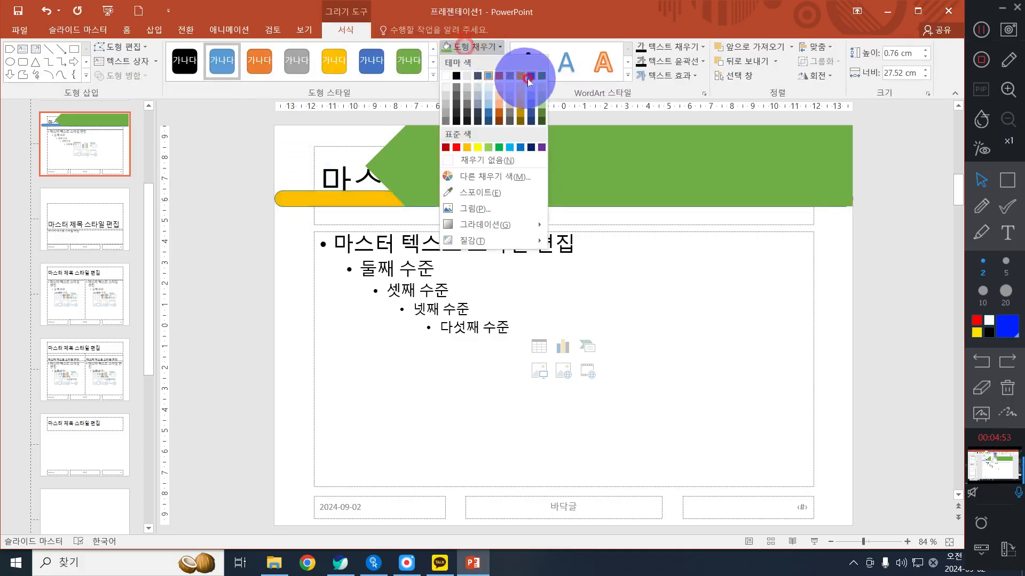
click(539, 88)
click(473, 61)
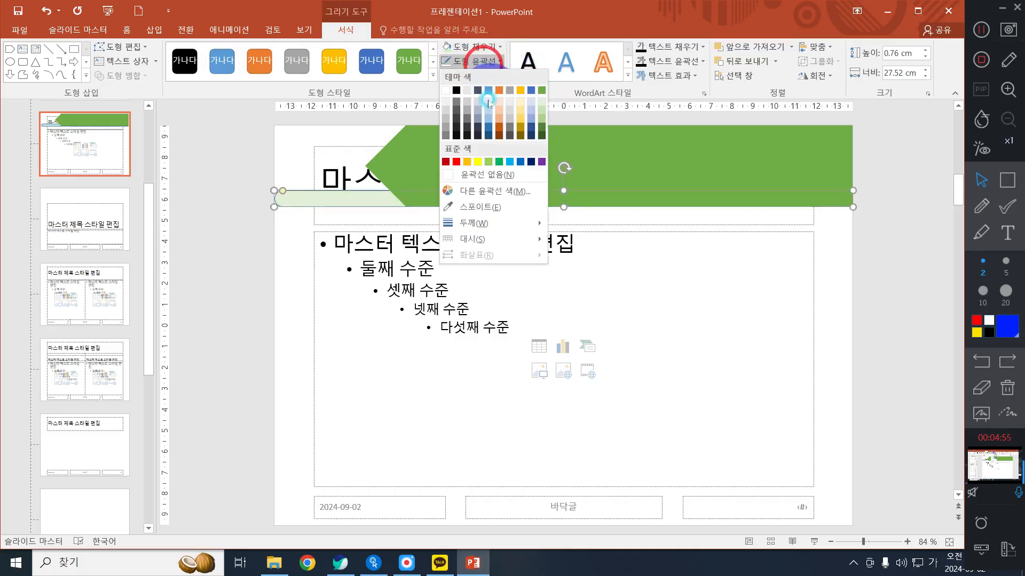
click(487, 177)
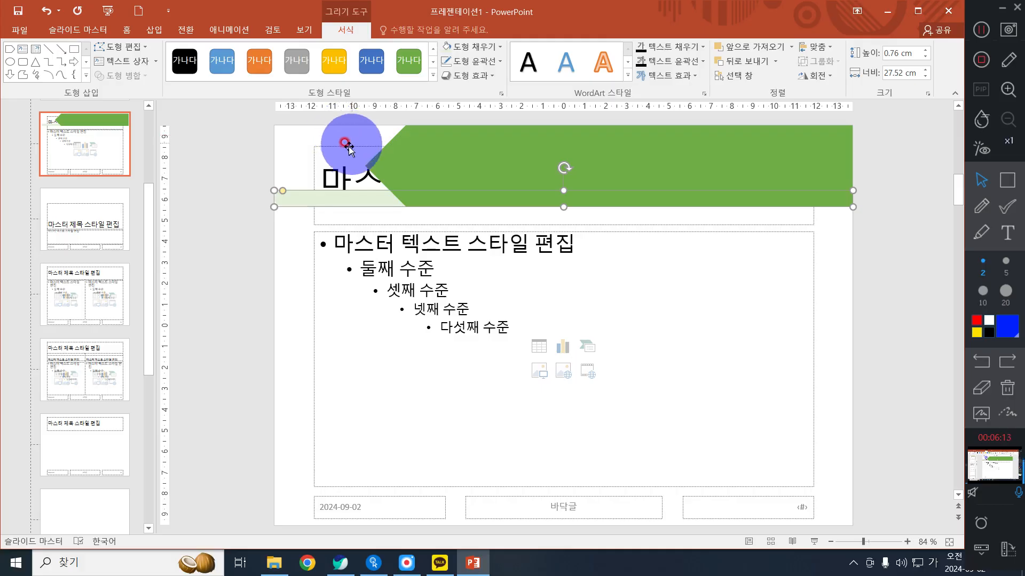
Bring the title placeholder to the front so it lies above the green pentagon arrow.
click(337, 140)
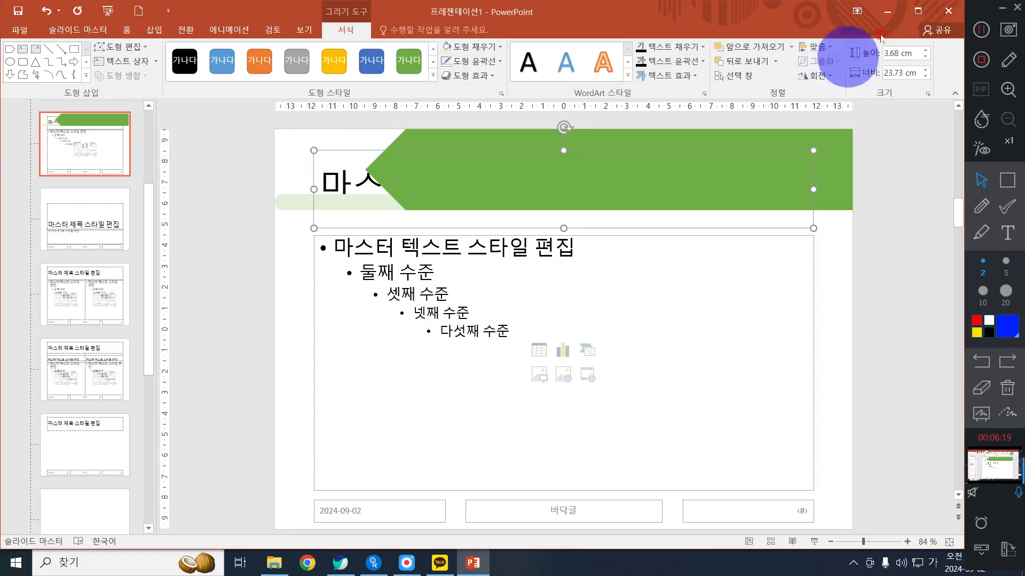
click(918, 10)
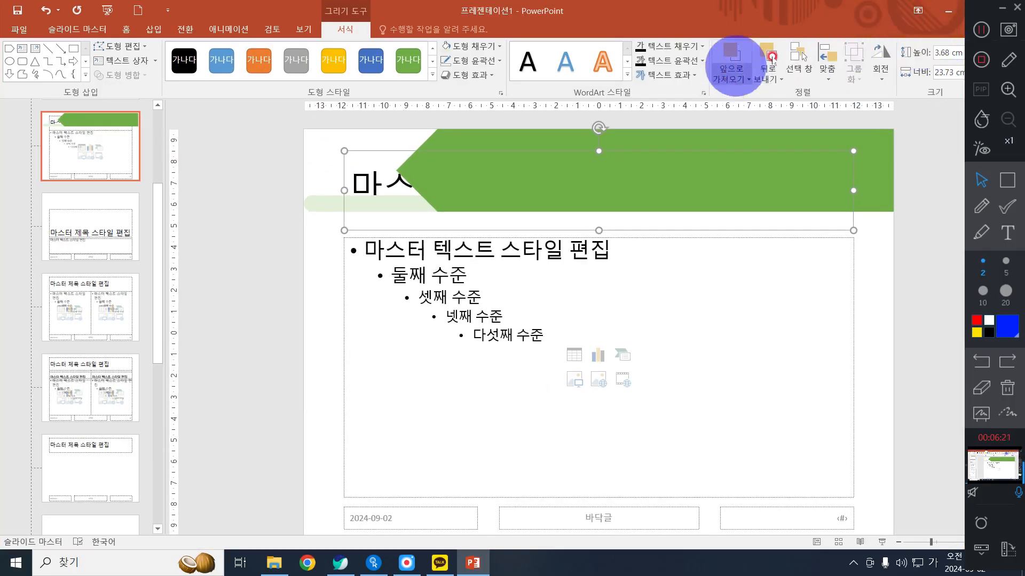
click(739, 79)
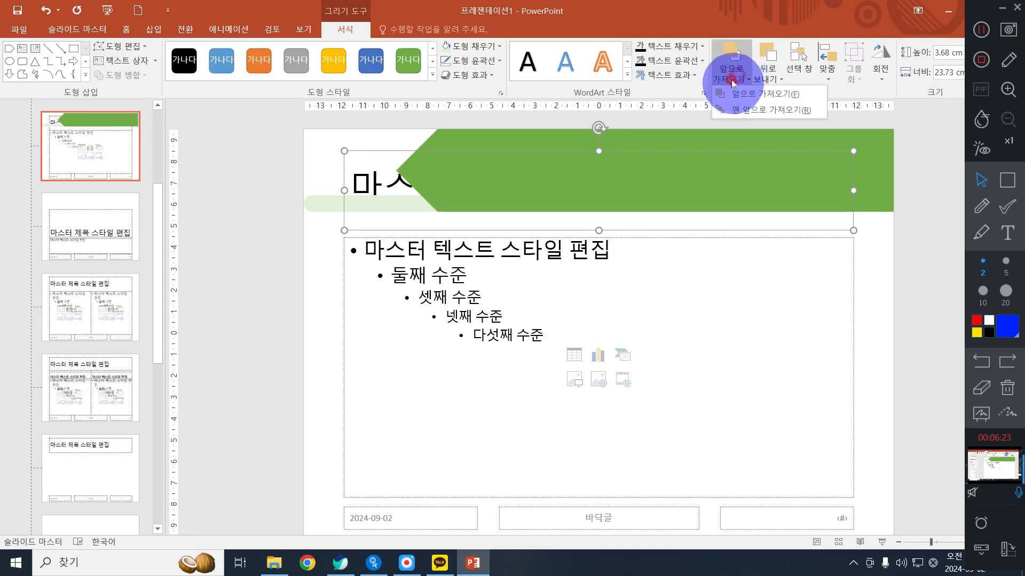
click(751, 110)
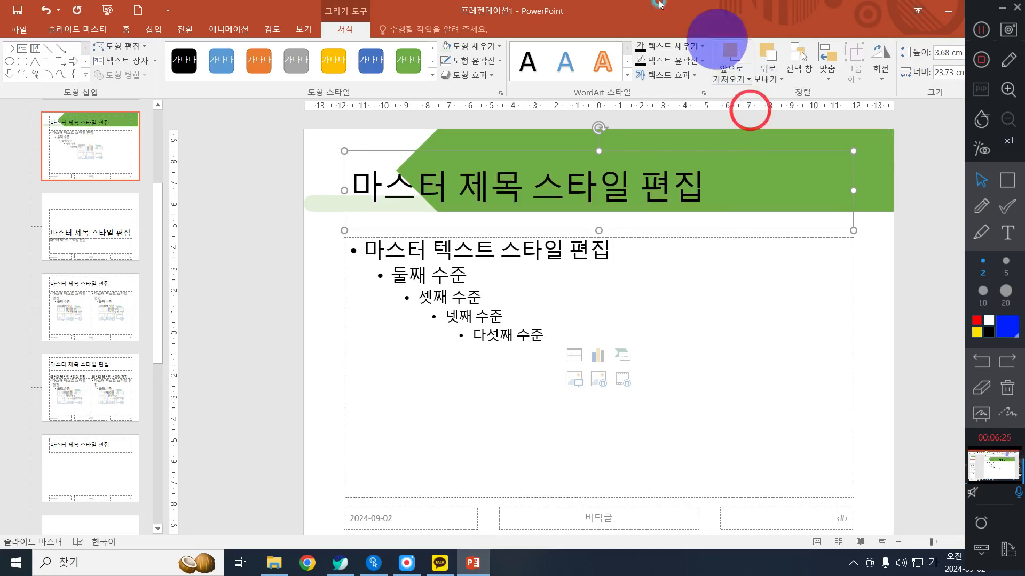
drag(492, 31, 479, 20)
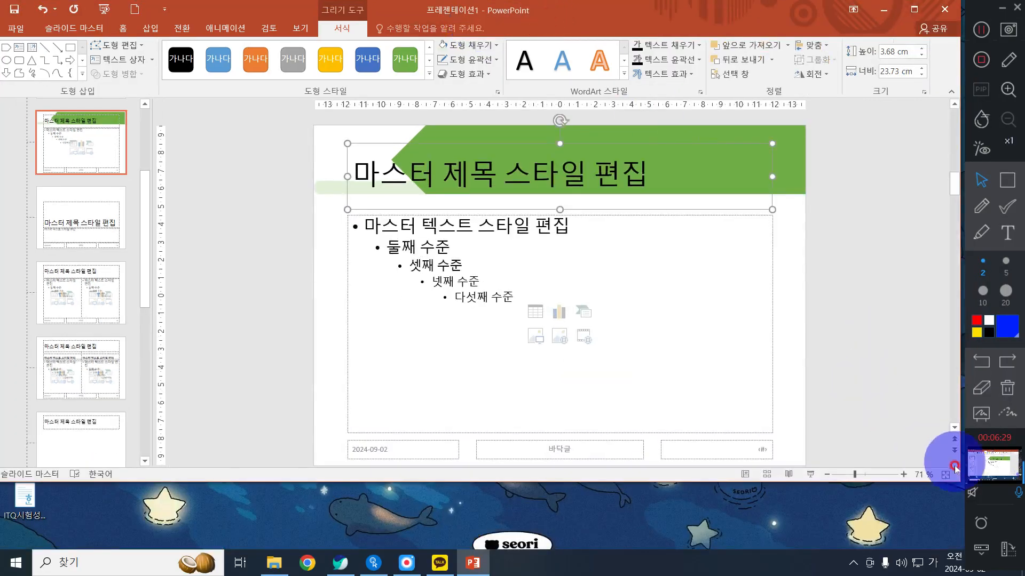
drag(959, 482, 959, 550)
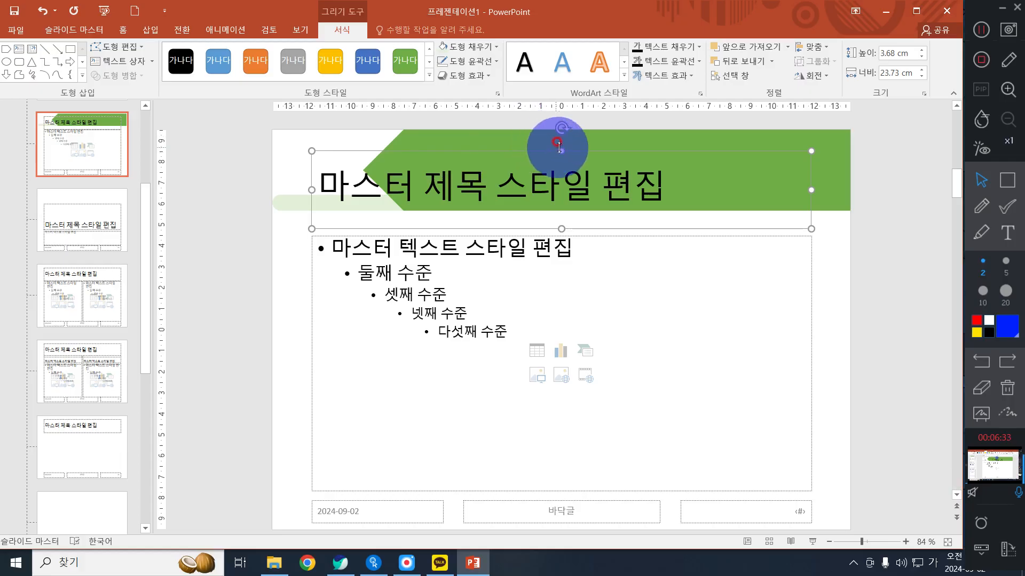
Resize the title placeholder to match the green pentagon arrow, about 23.2 cm wide by 3.86 cm high.
drag(560, 150, 561, 129)
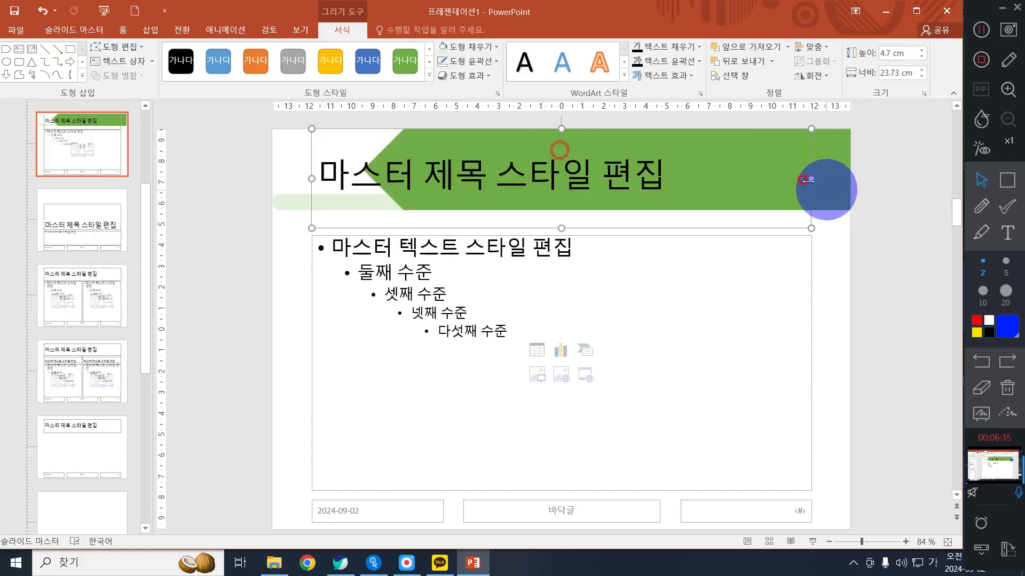
drag(810, 179, 850, 179)
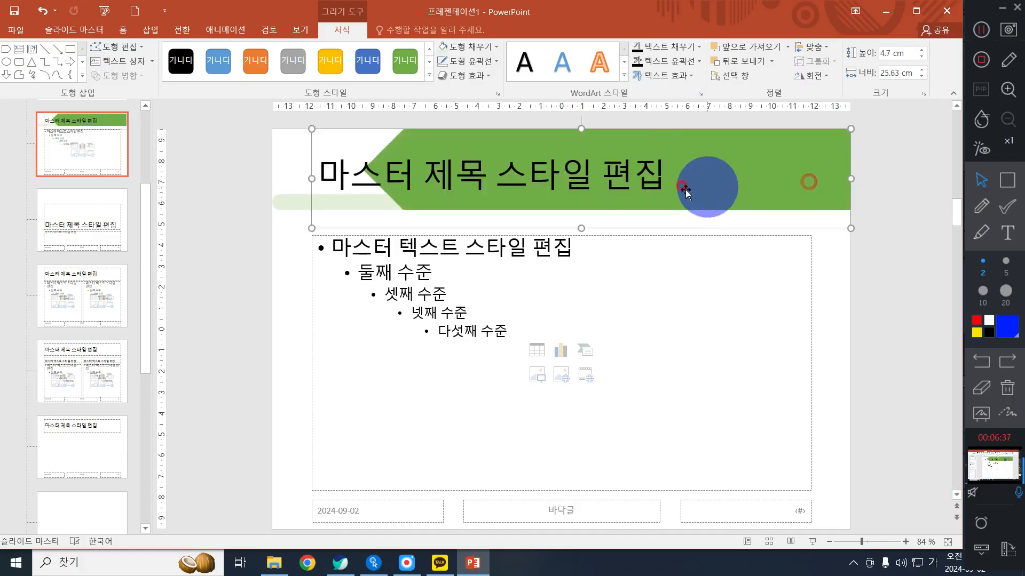
drag(581, 226, 581, 206)
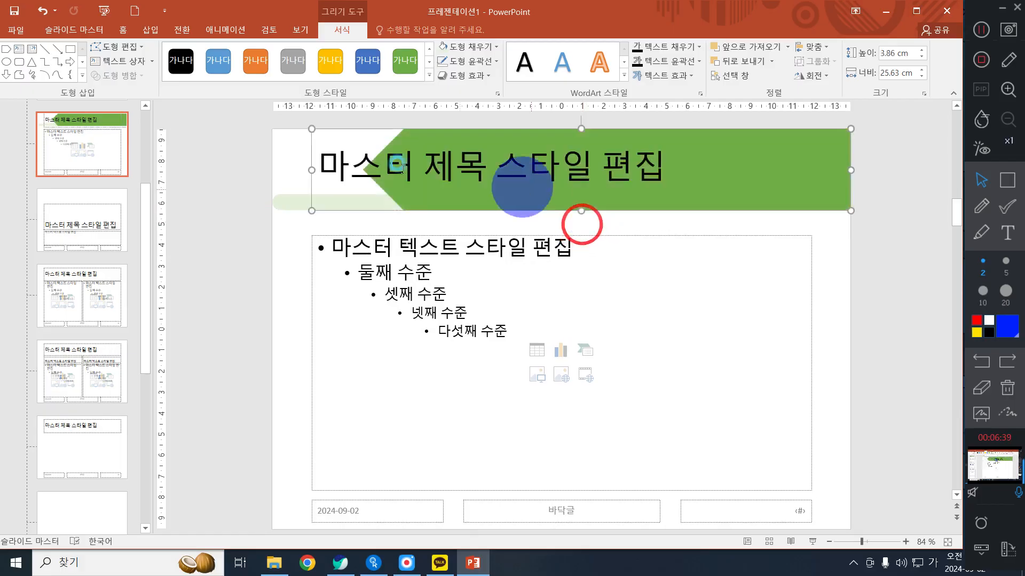
drag(312, 166, 363, 170)
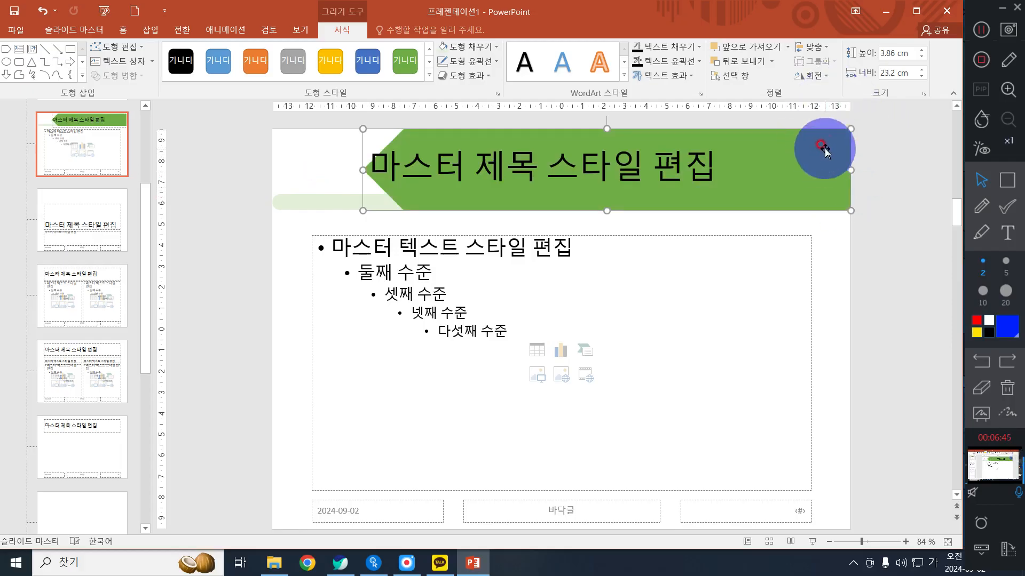
drag(851, 170, 832, 169)
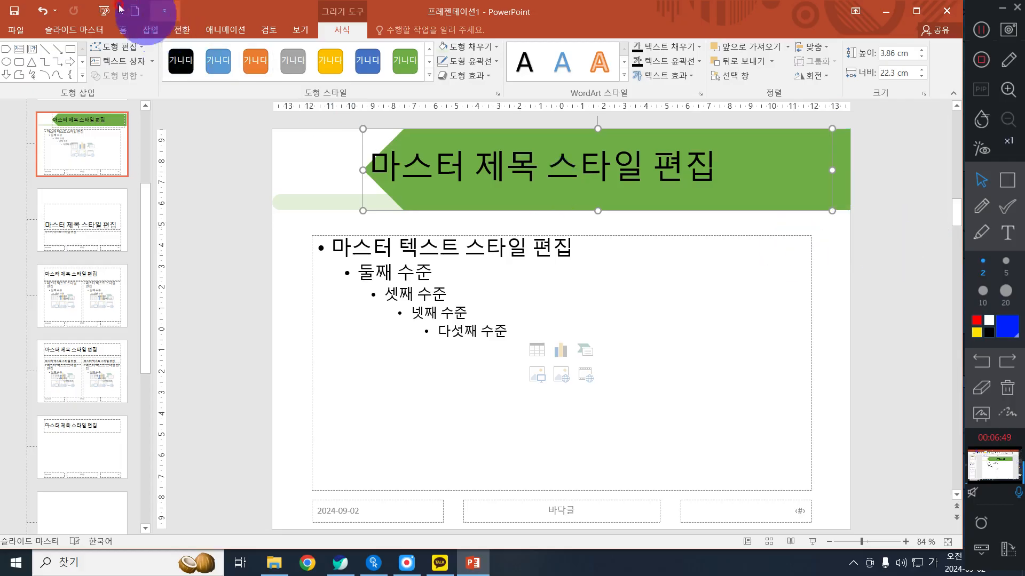
click(46, 8)
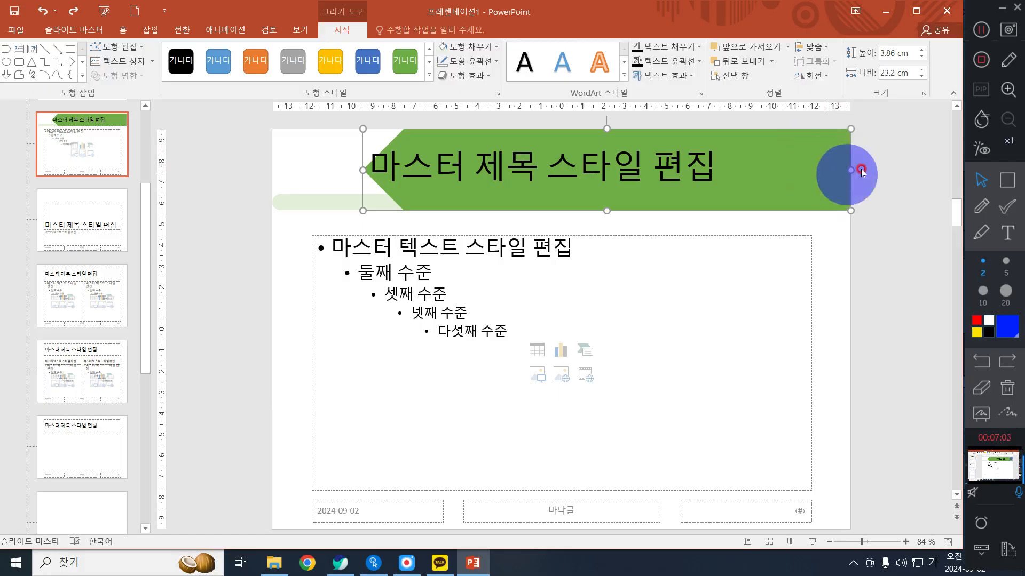
drag(851, 171, 829, 170)
click(42, 10)
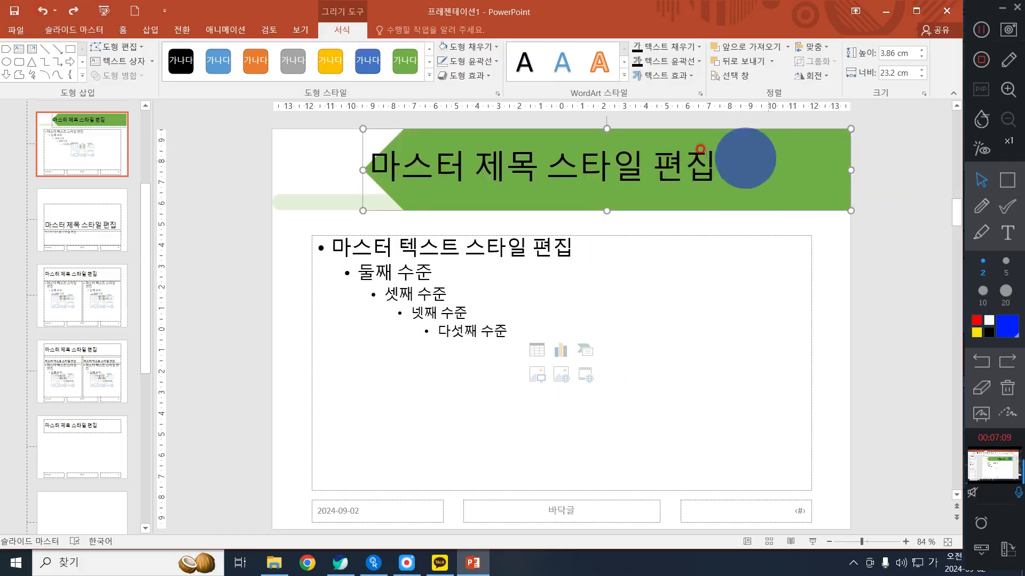
Set the title placeholder's font to 돋움 at size 40.
click(537, 150)
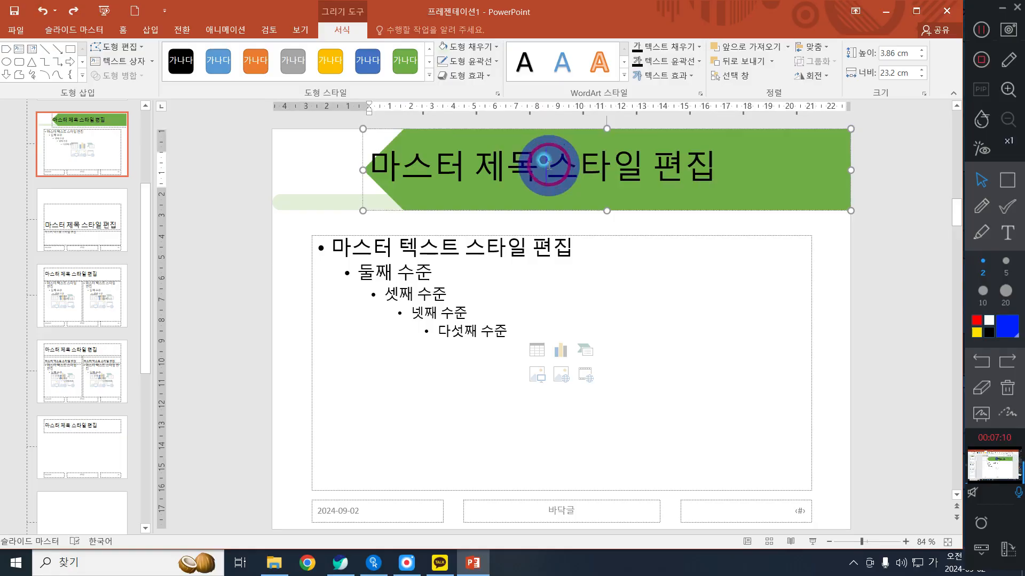
click(852, 169)
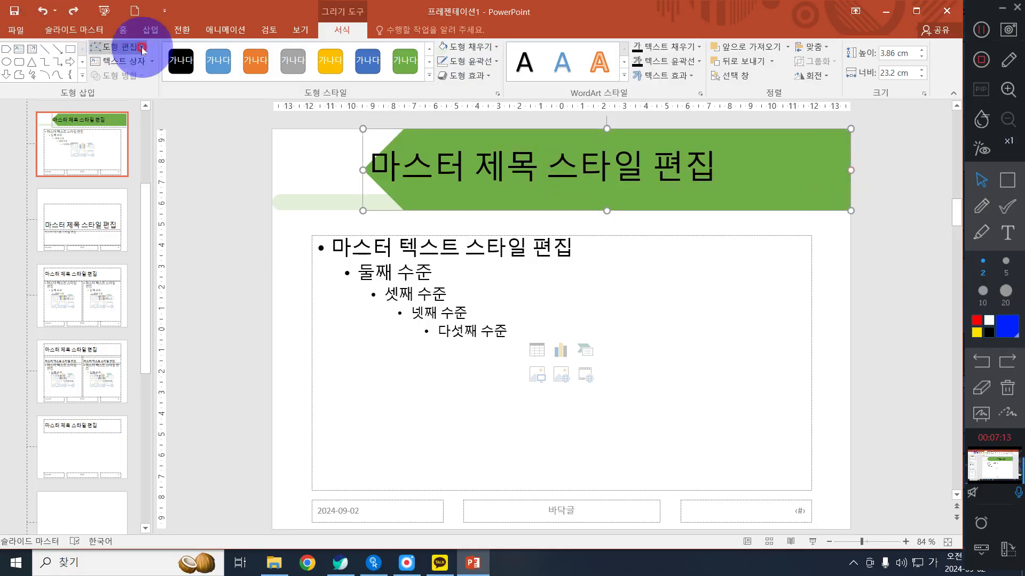
click(124, 38)
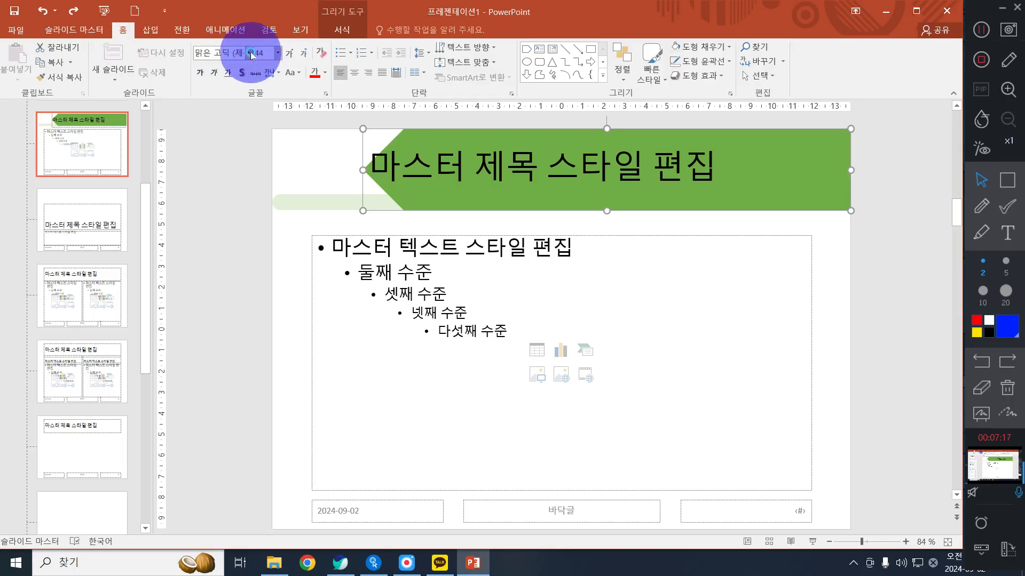
click(248, 54)
scroll(256, 267, down, 12)
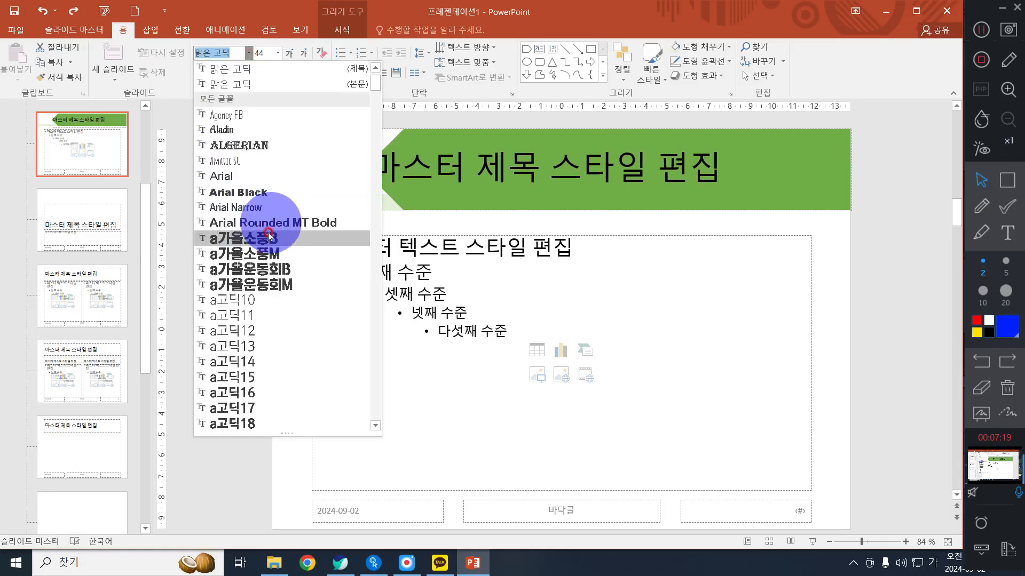
scroll(267, 241, down, 4)
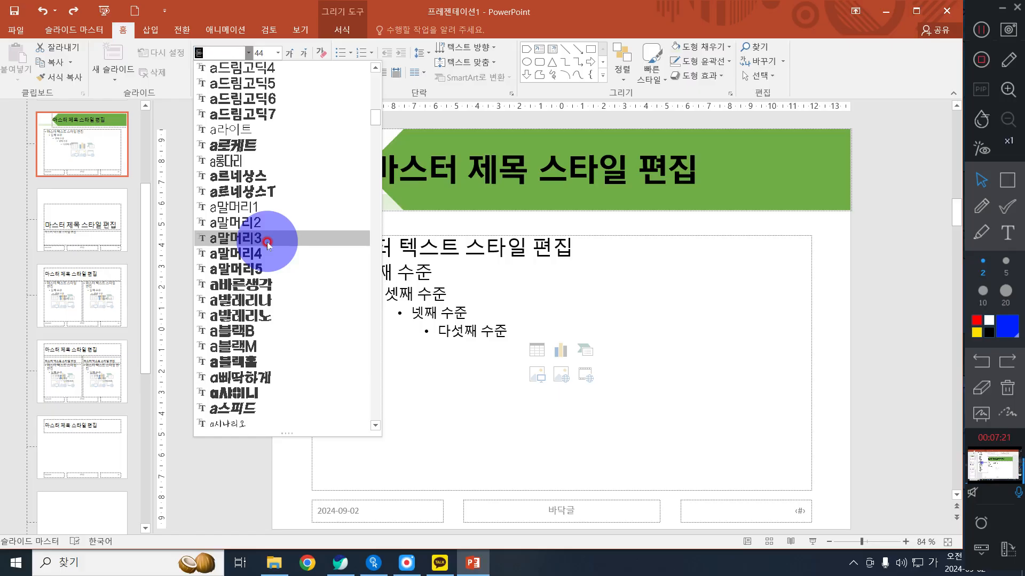
scroll(257, 237, down, 15)
click(263, 240)
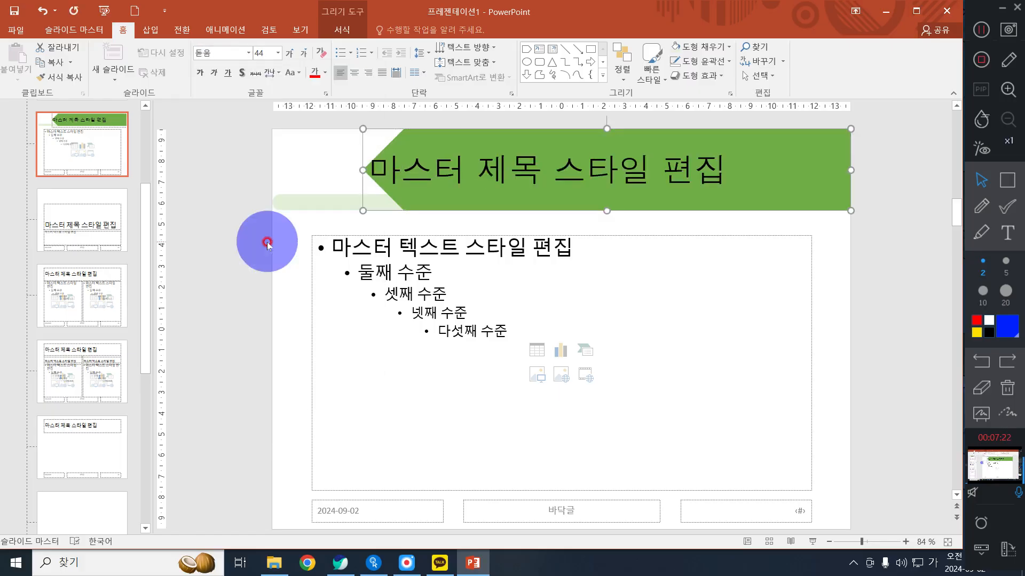
click(261, 52)
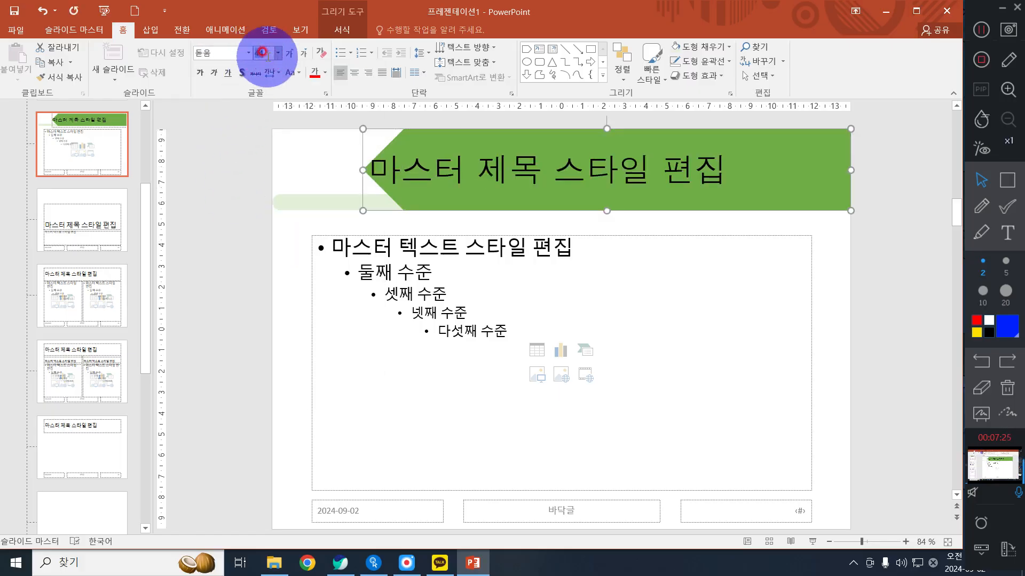
text(40)
key(Return)
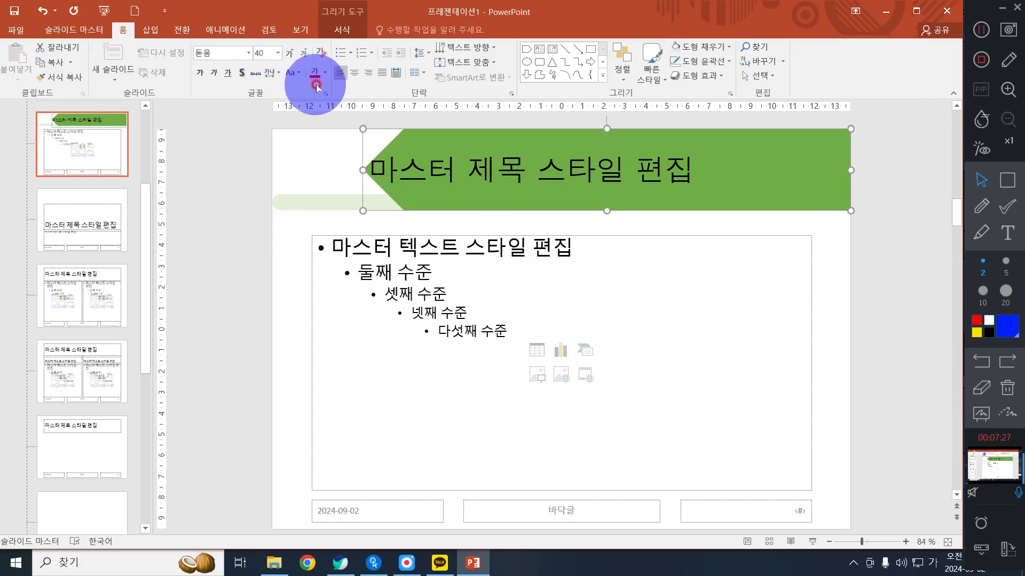
Colour the title placeholder's text white and align it to the right.
click(324, 72)
click(305, 99)
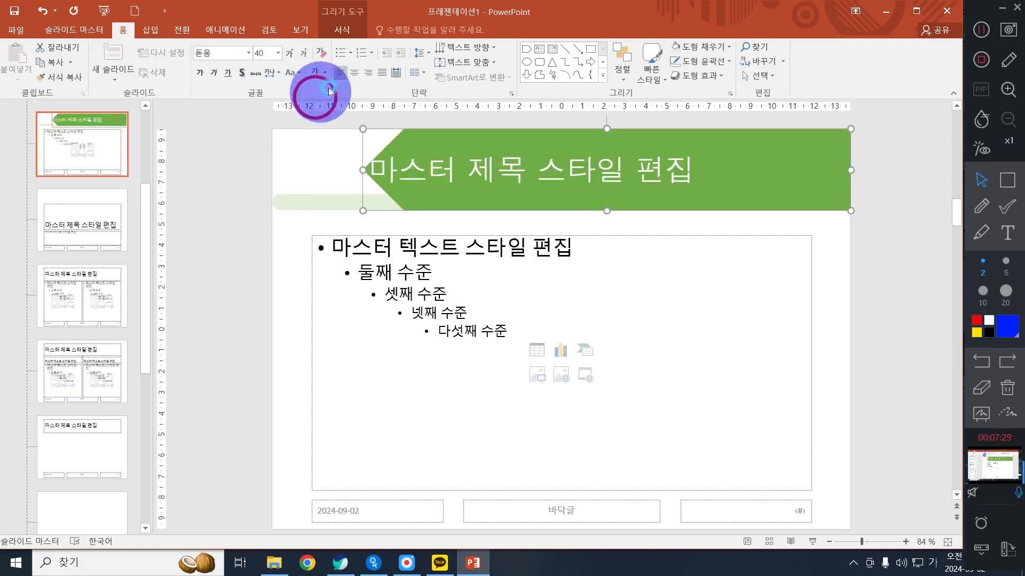
click(367, 75)
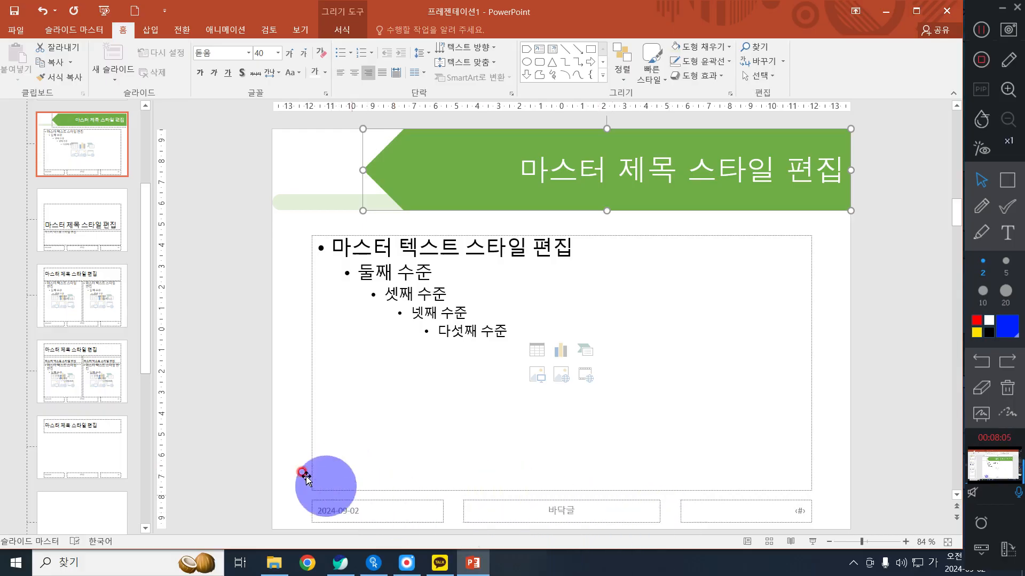
Delete the date and footer placeholders from the bottom of the layout.
click(303, 474)
drag(202, 408, 676, 573)
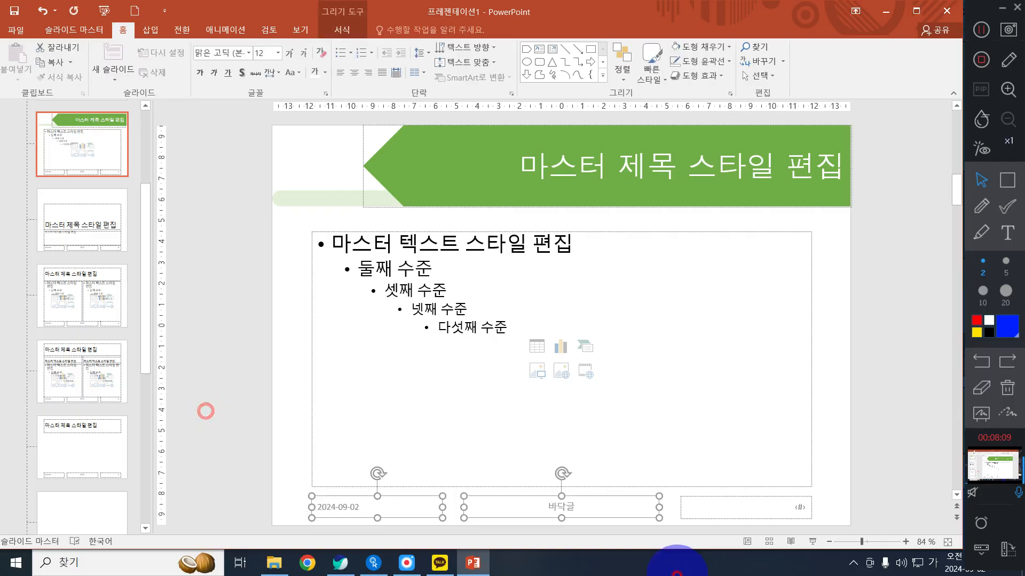
key(Delete)
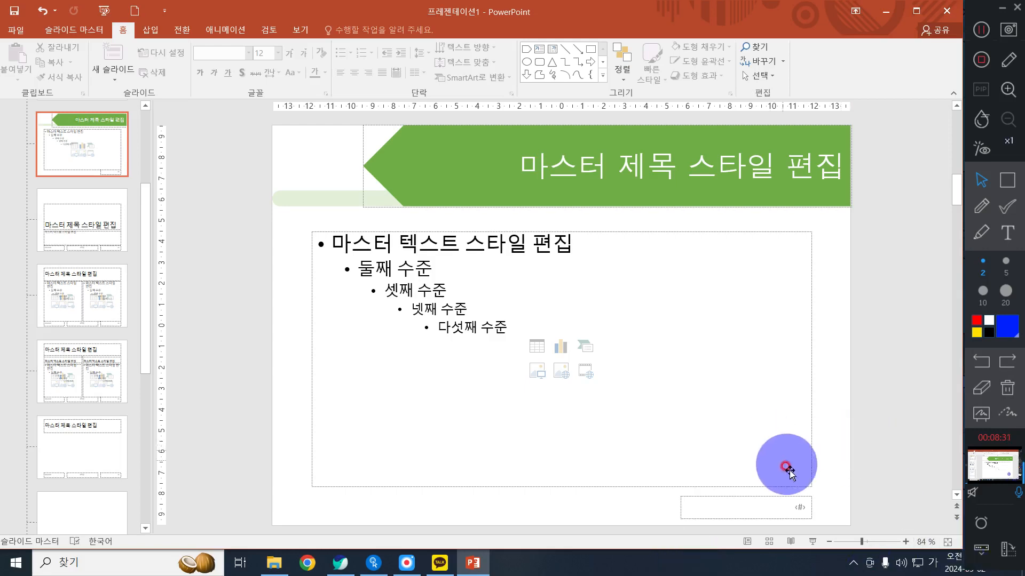
Move the slide number placeholder to the layout's lower-left corner below the content area and left-align its text.
click(800, 496)
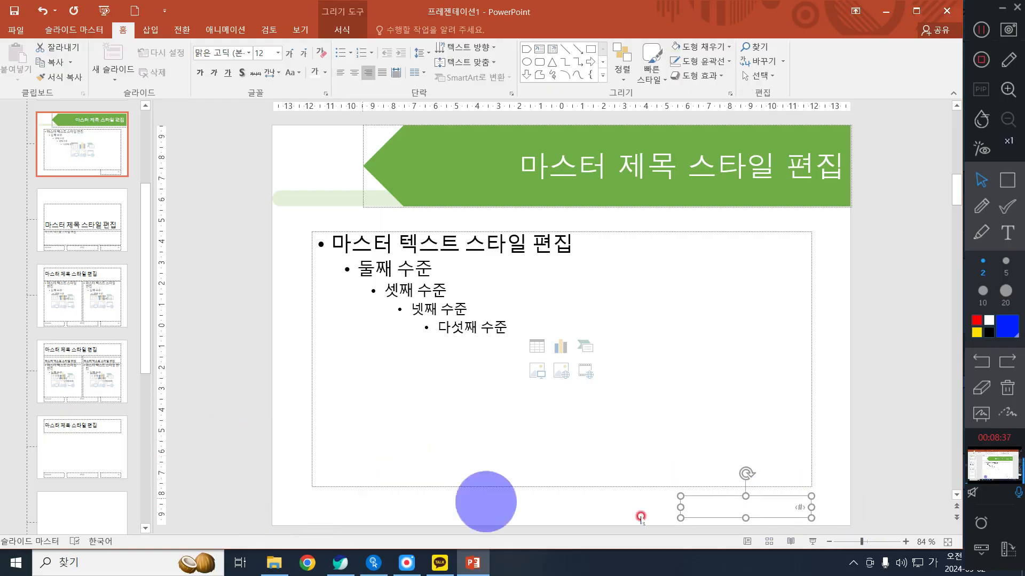
drag(799, 497, 421, 492)
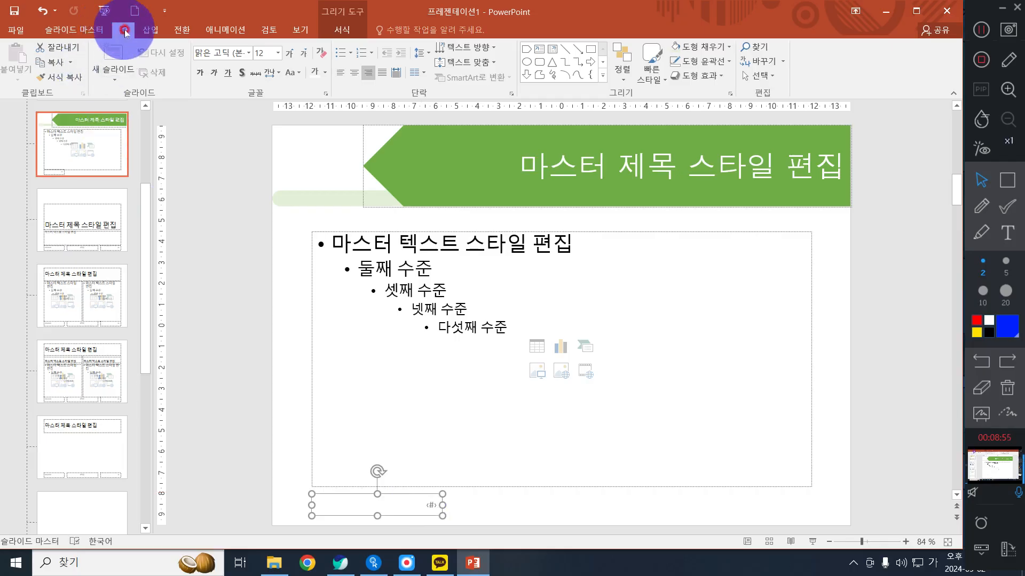
click(341, 73)
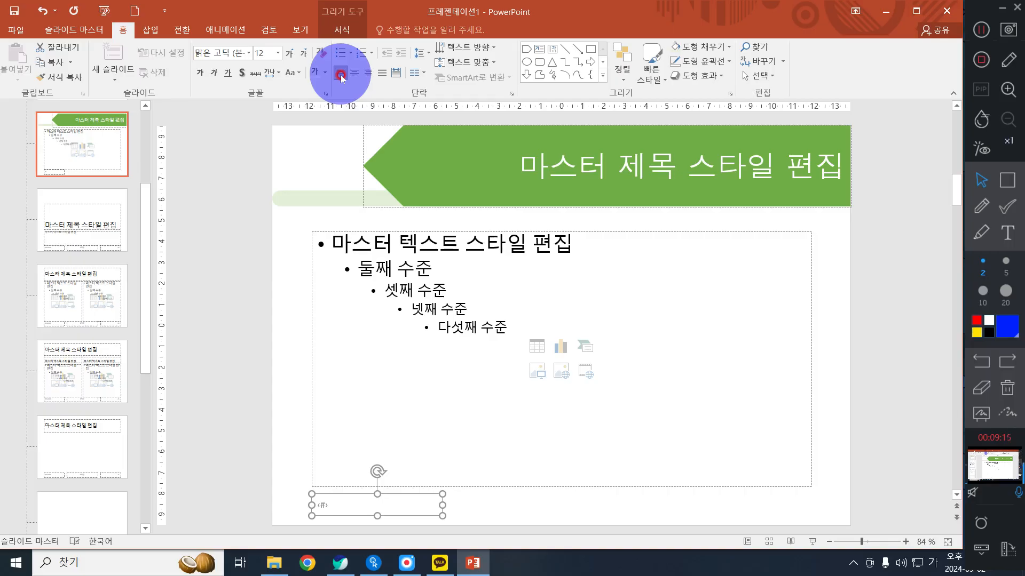
double_click(323, 504)
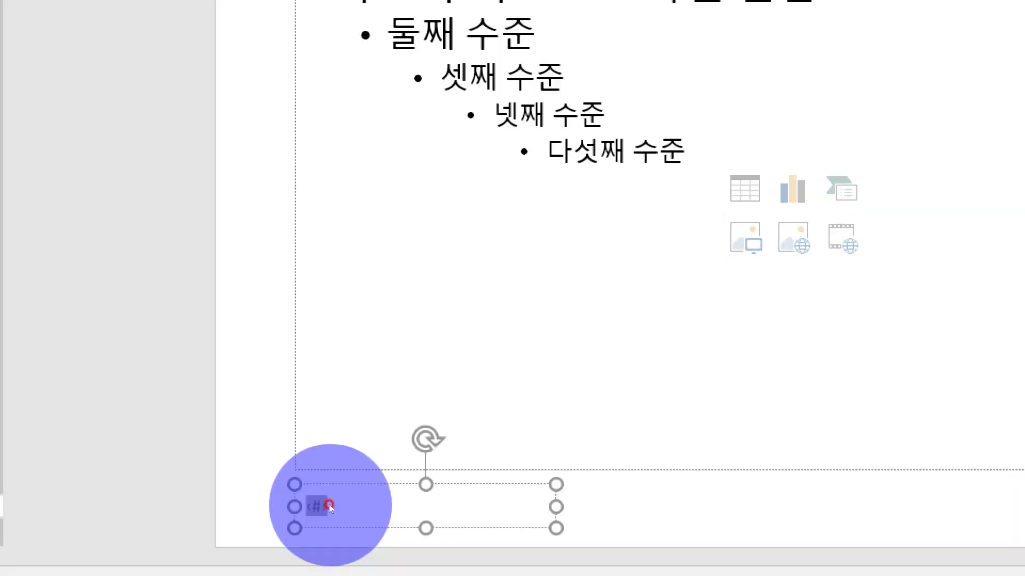
click(393, 434)
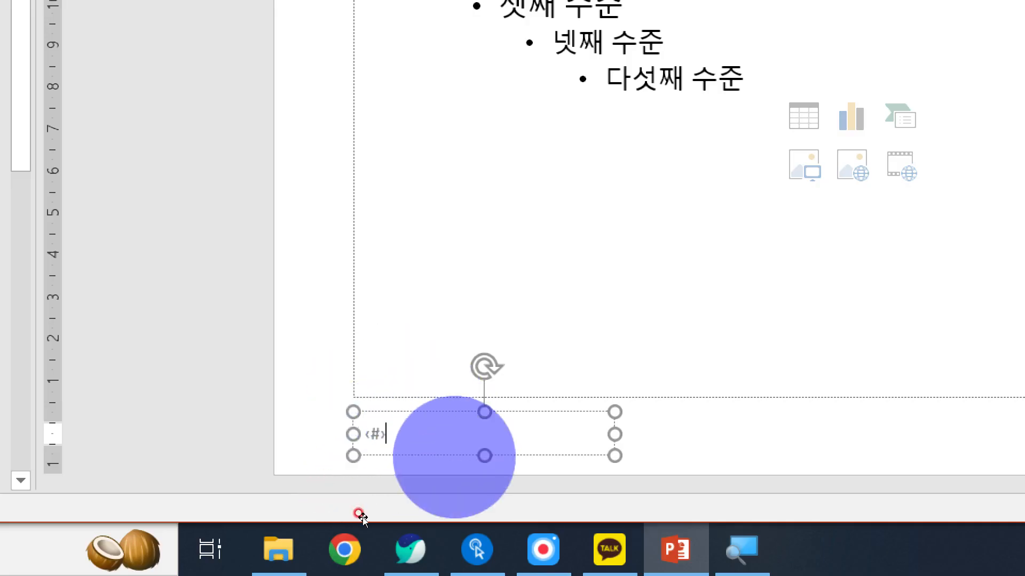
text(쪽)
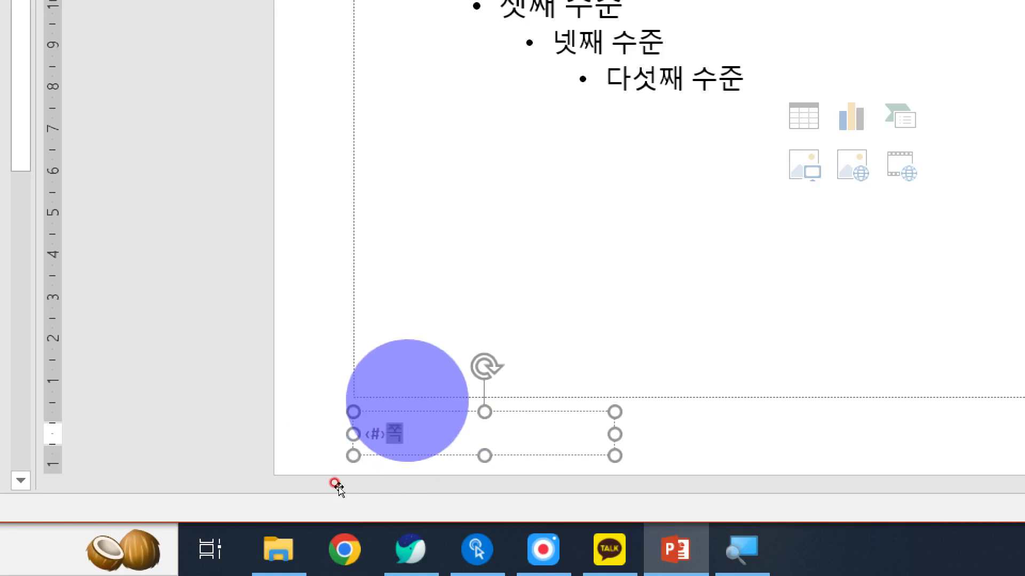
click(275, 468)
key(ctrl+z)
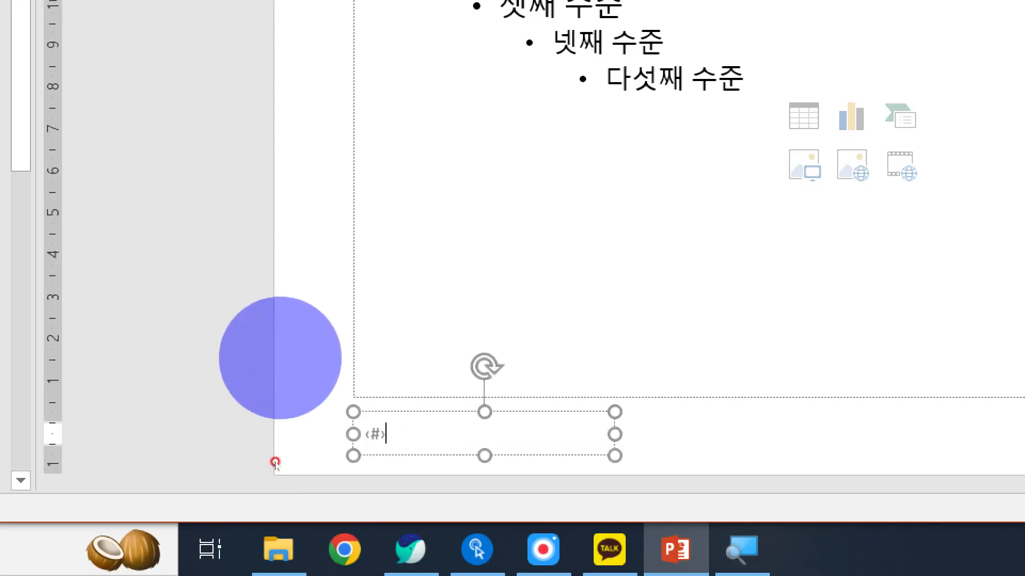
Append the text 쪽 directly after the slide number field in the layout's lower-left placeholder.
click(281, 448)
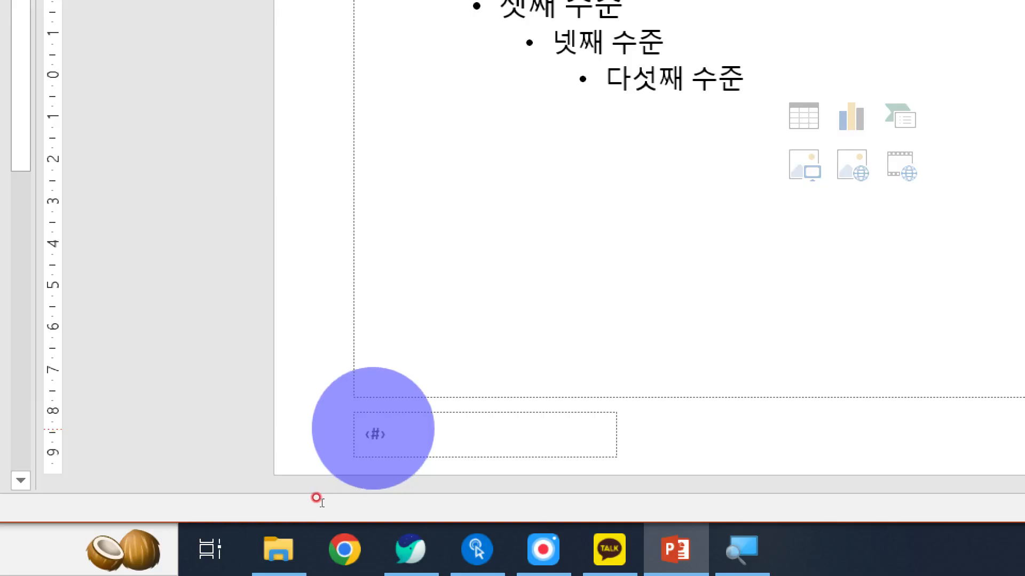
double_click(375, 434)
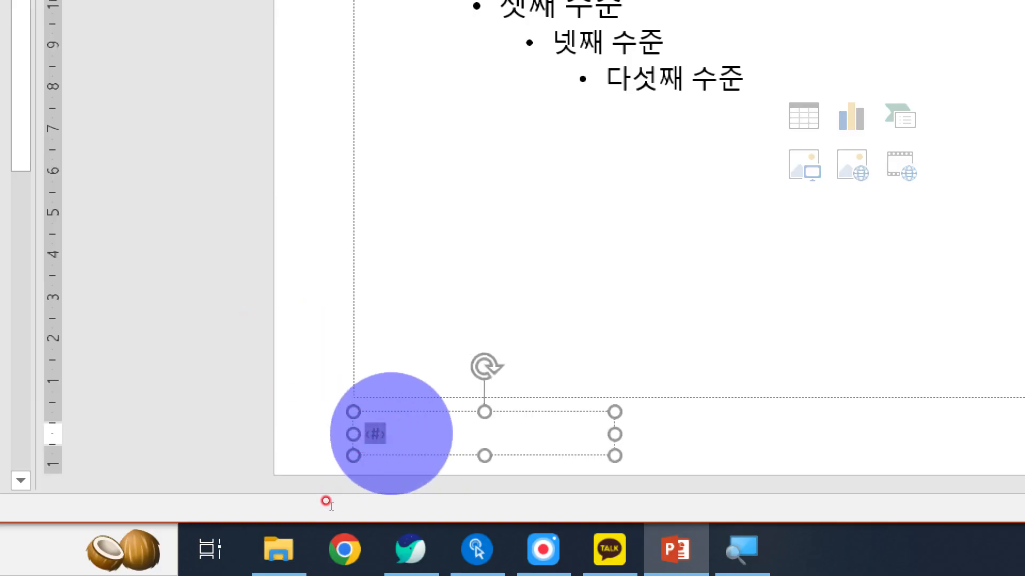
click(389, 434)
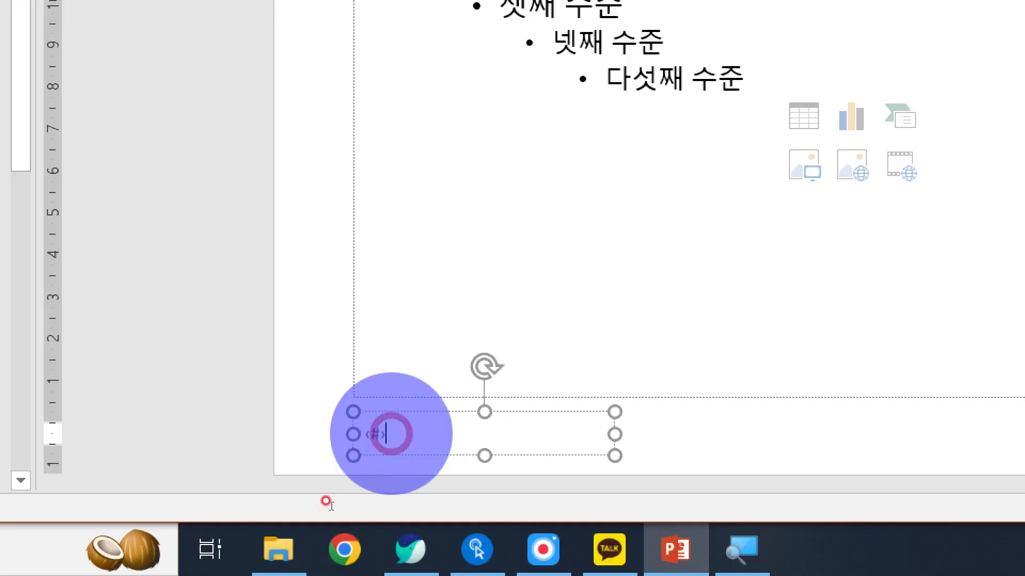
text(ㅉㅗㄱ)
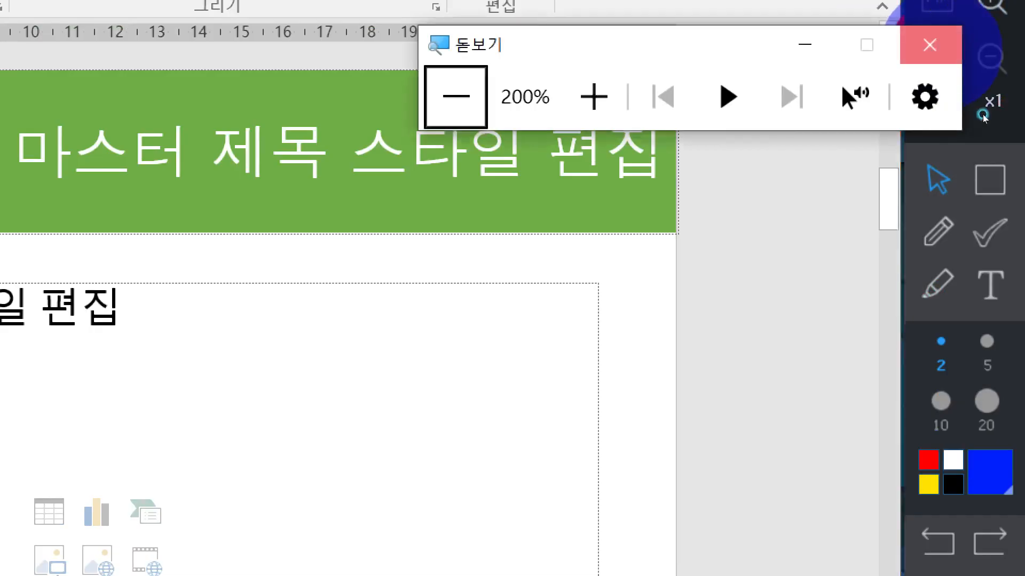
click(929, 45)
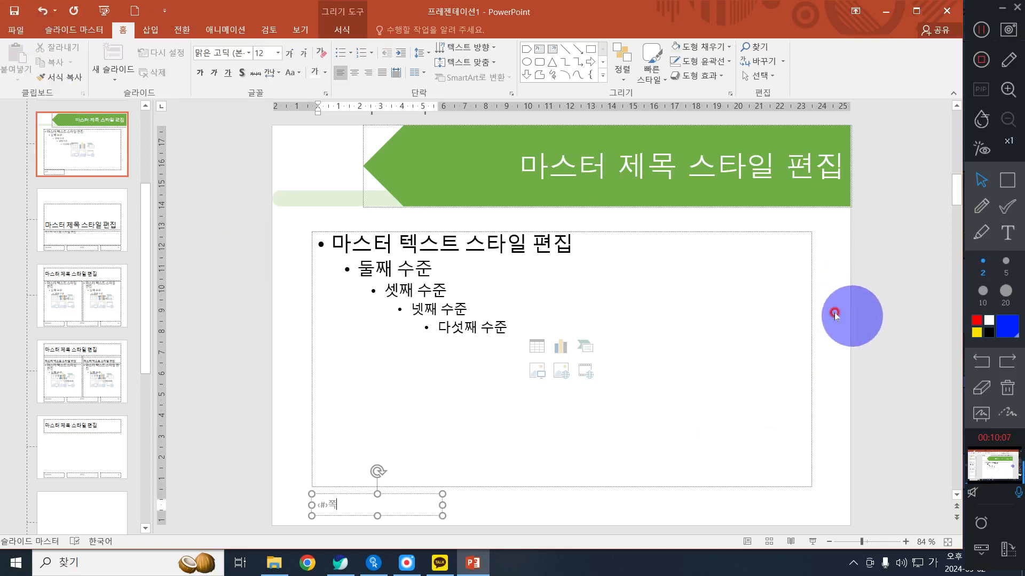
click(865, 296)
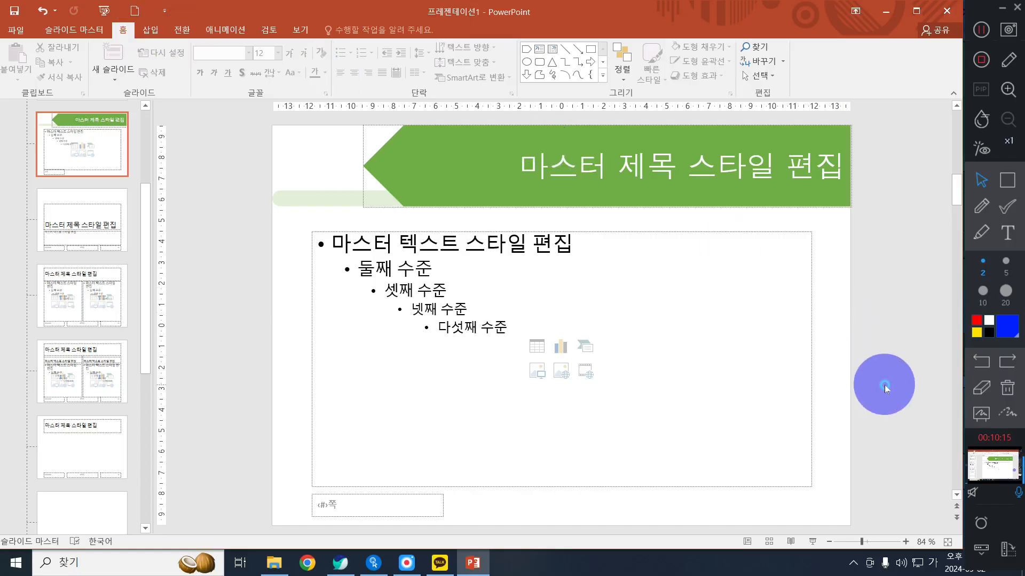
Turn on slide numbers for all slides, with the option not to show them on the title slide.
click(156, 35)
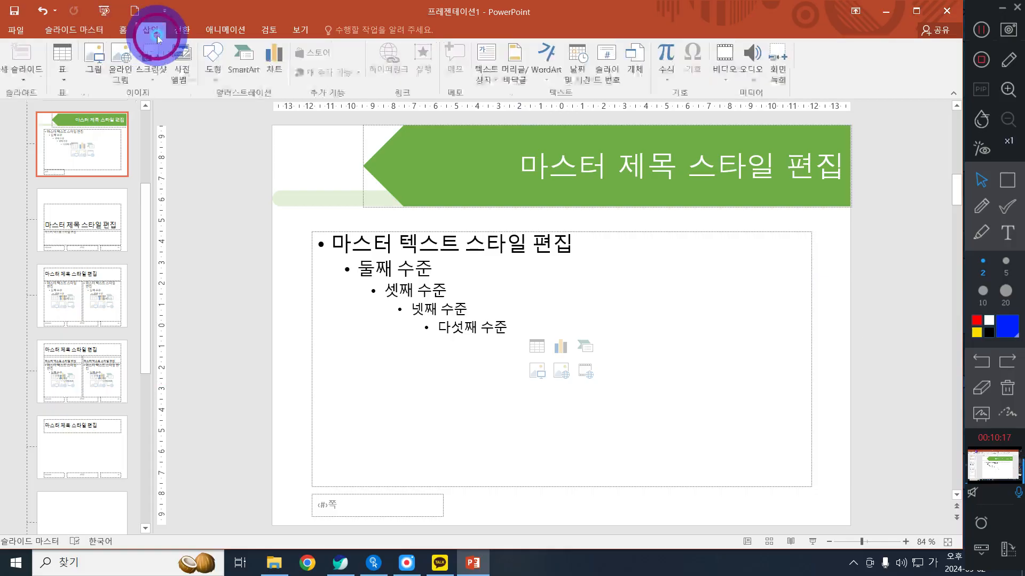
click(608, 79)
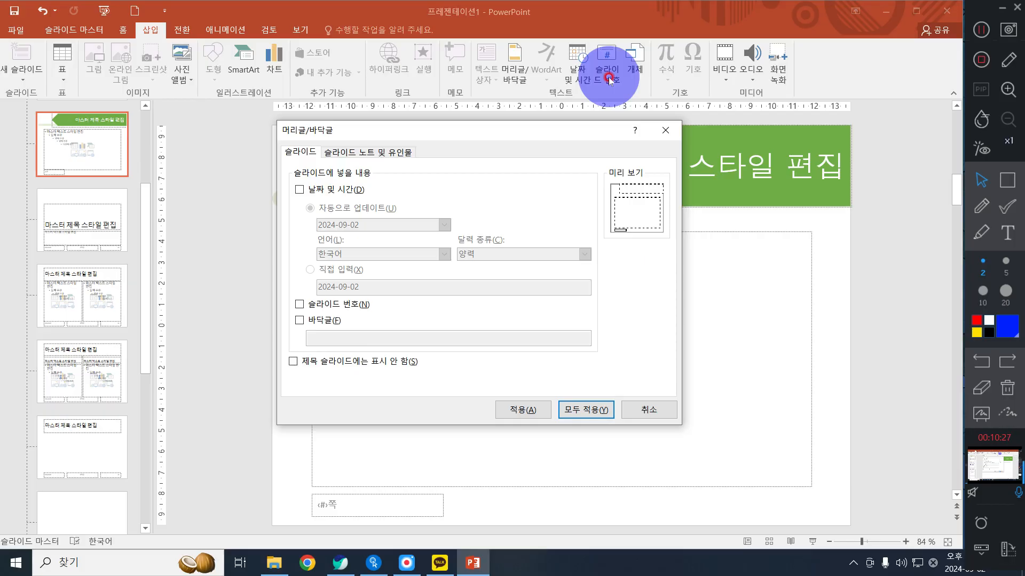
click(321, 309)
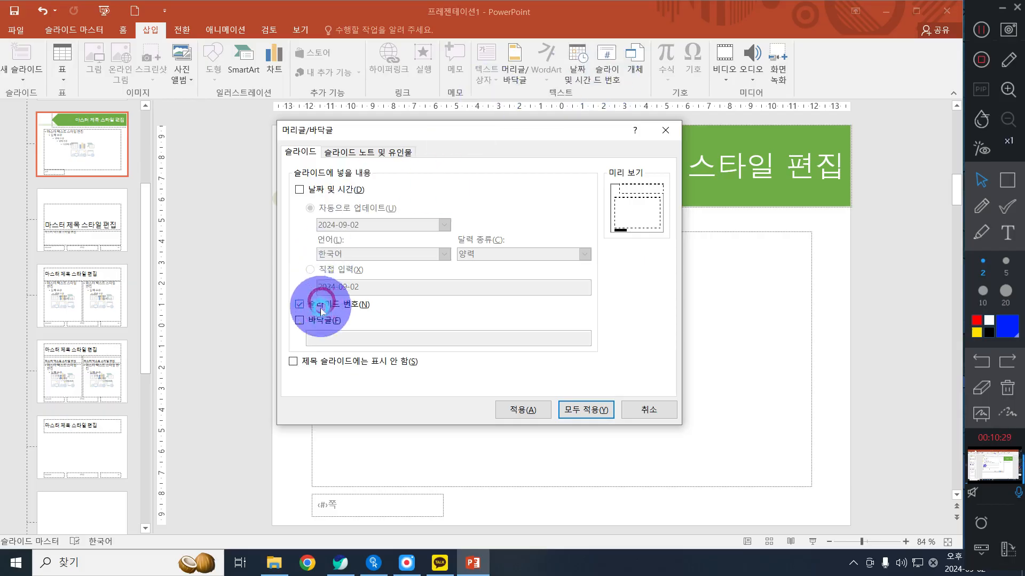
click(332, 362)
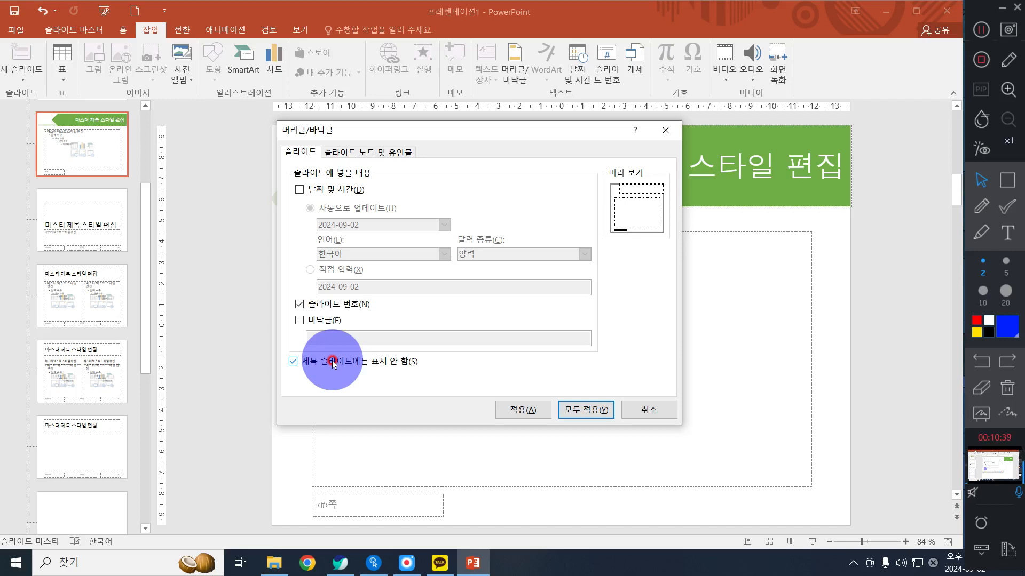
click(590, 413)
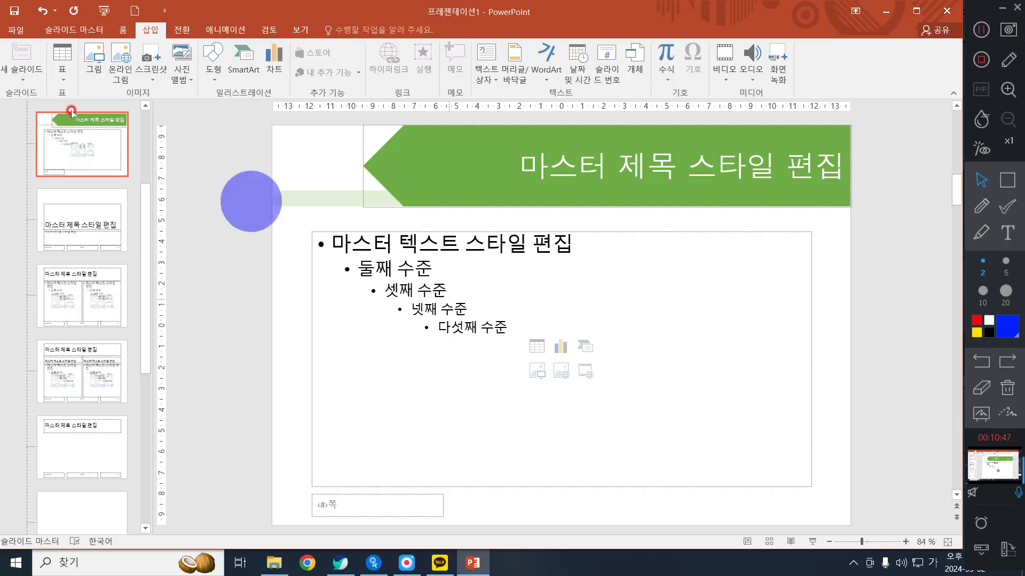
Insert the picture 로고2.jpg from the Picture folder inside Documents > ITQ into the layout.
click(94, 63)
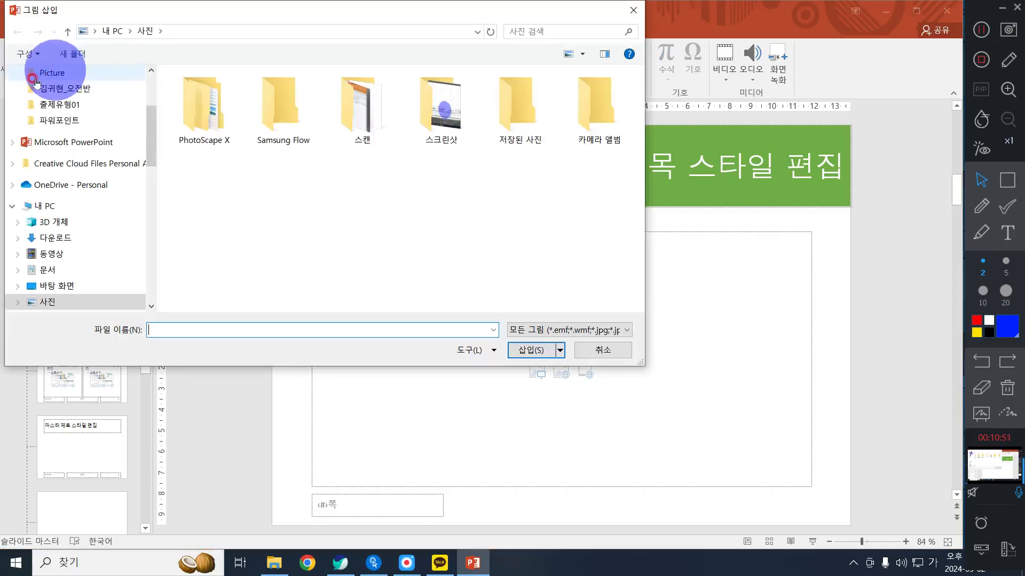
scroll(56, 214, up, 3)
click(53, 138)
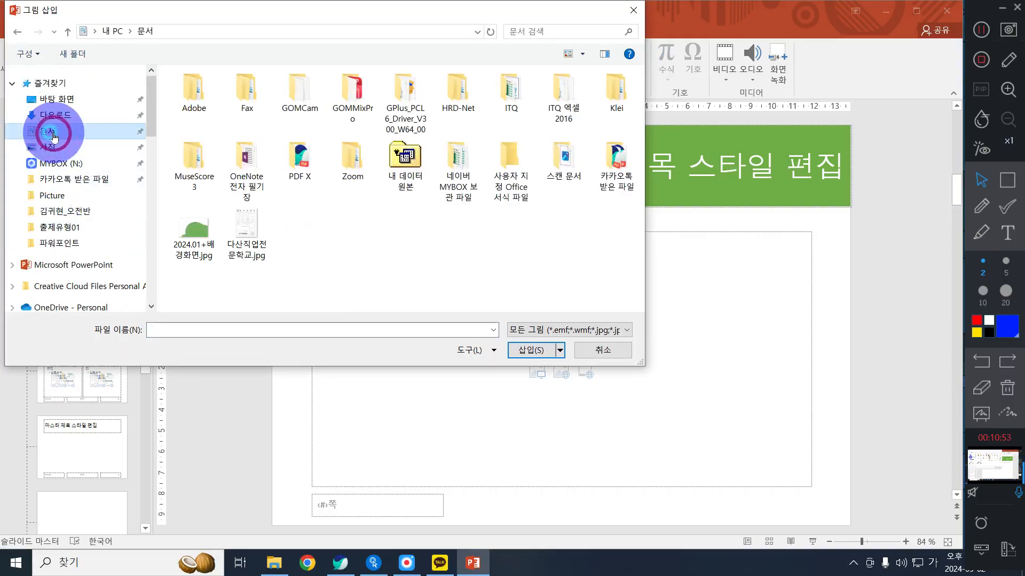
click(502, 97)
double_click(502, 98)
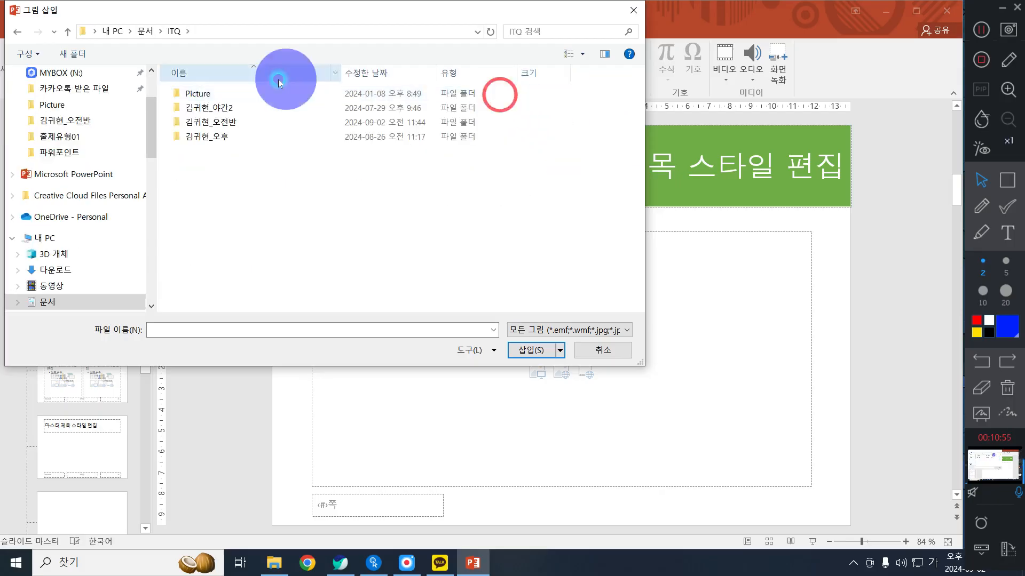
double_click(229, 95)
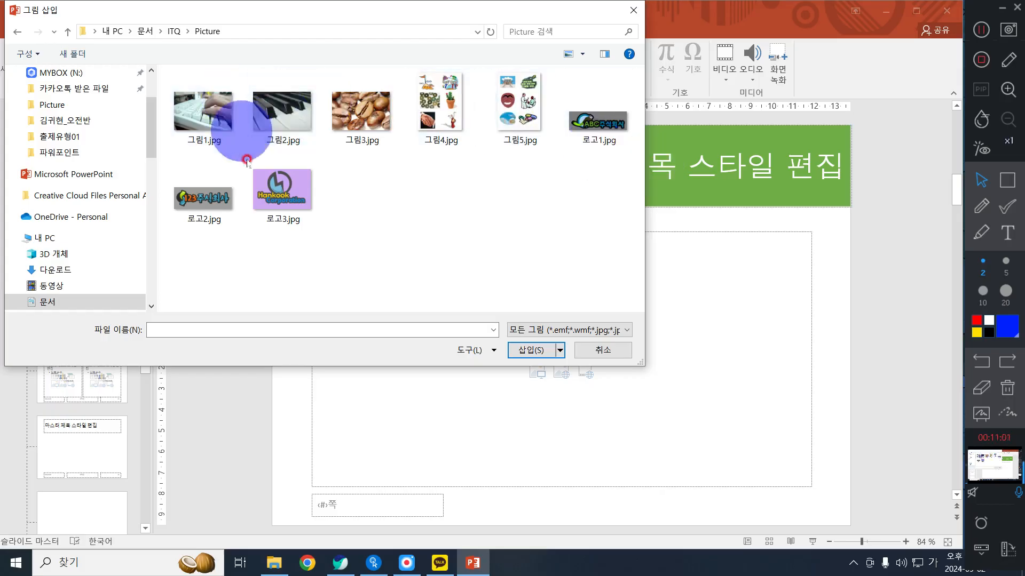
click(221, 184)
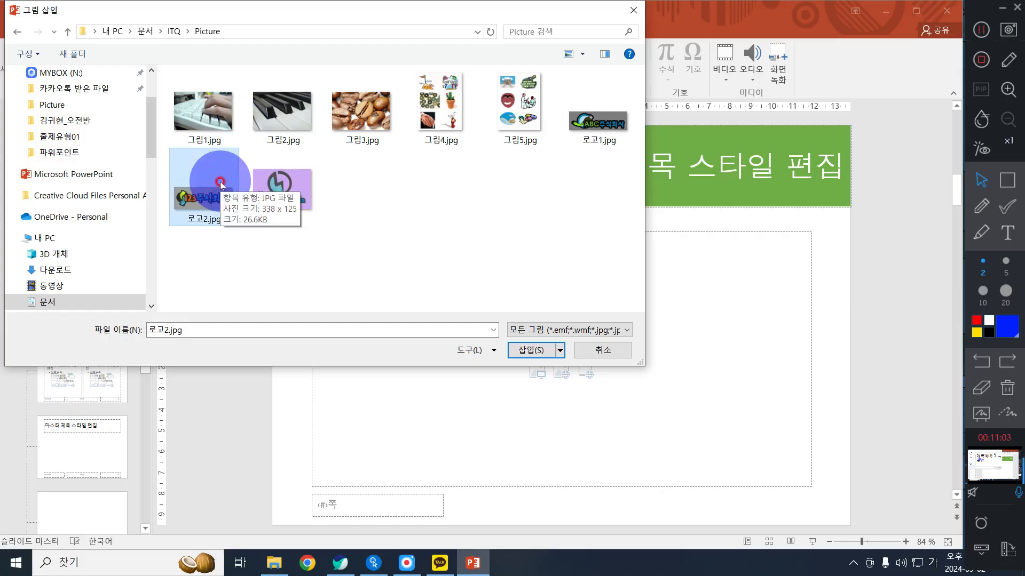
click(220, 184)
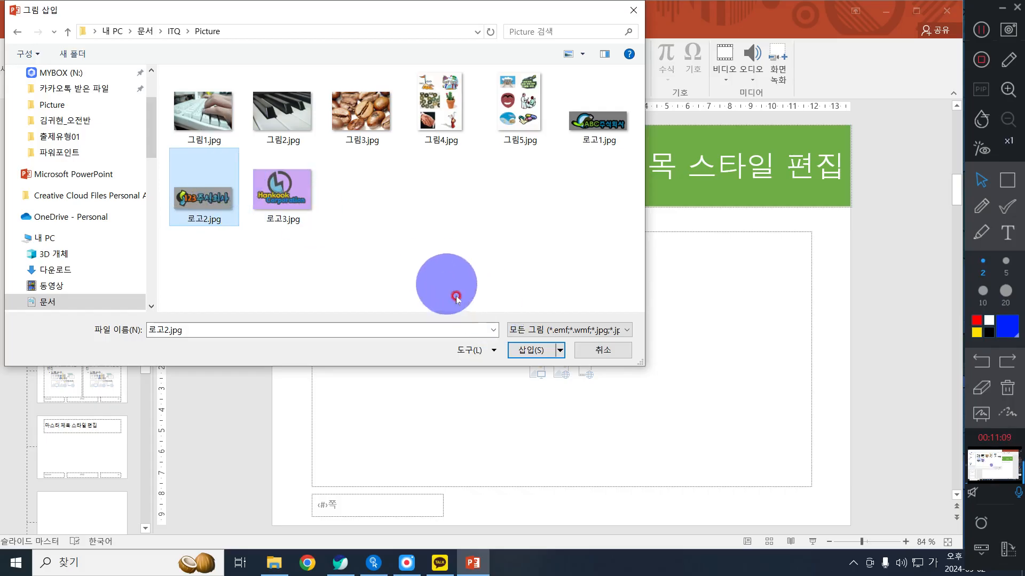
click(525, 350)
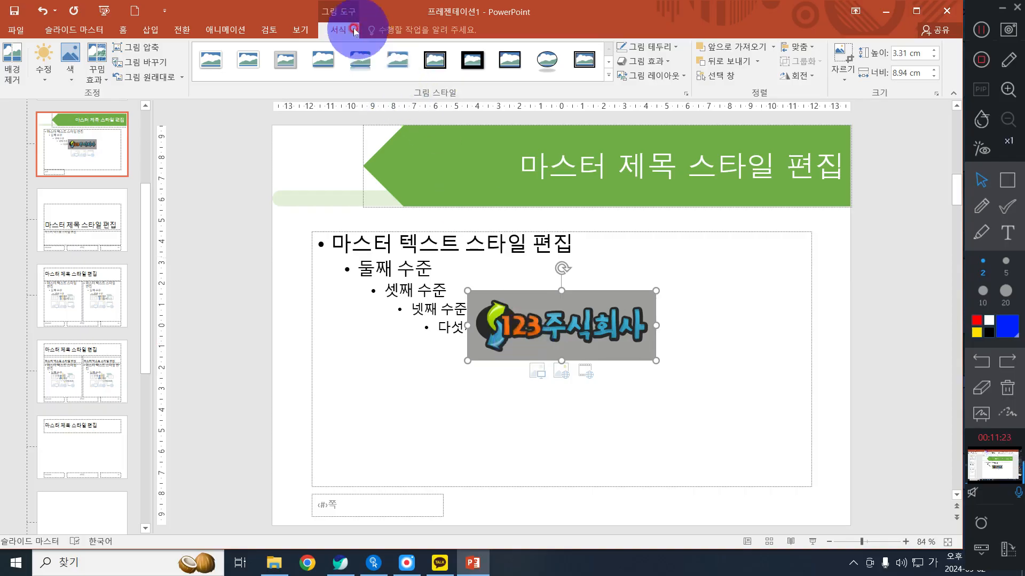
Make the gray background of the inserted logo transparent with Set Transparent Color.
click(75, 59)
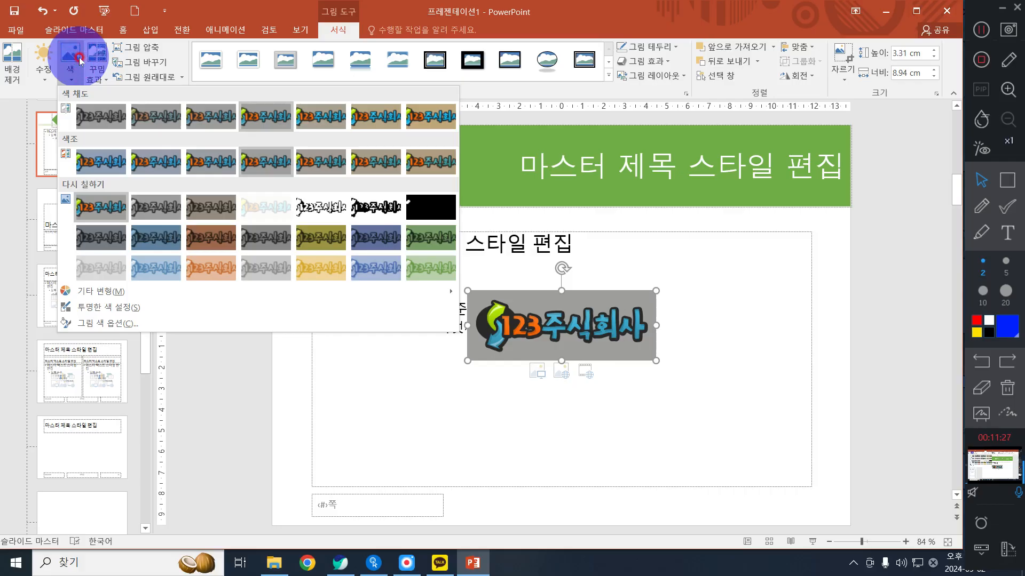
click(128, 308)
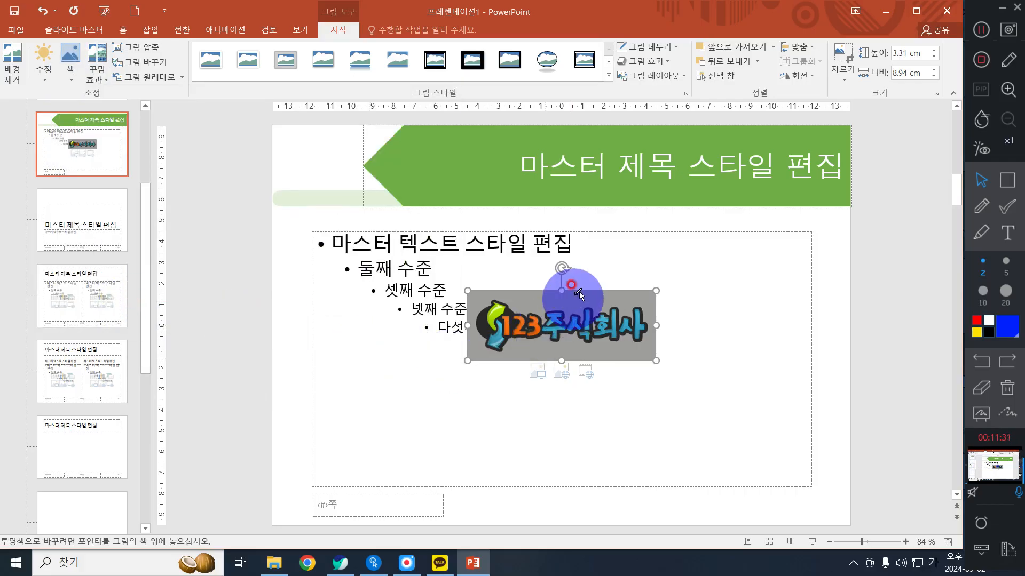
click(576, 300)
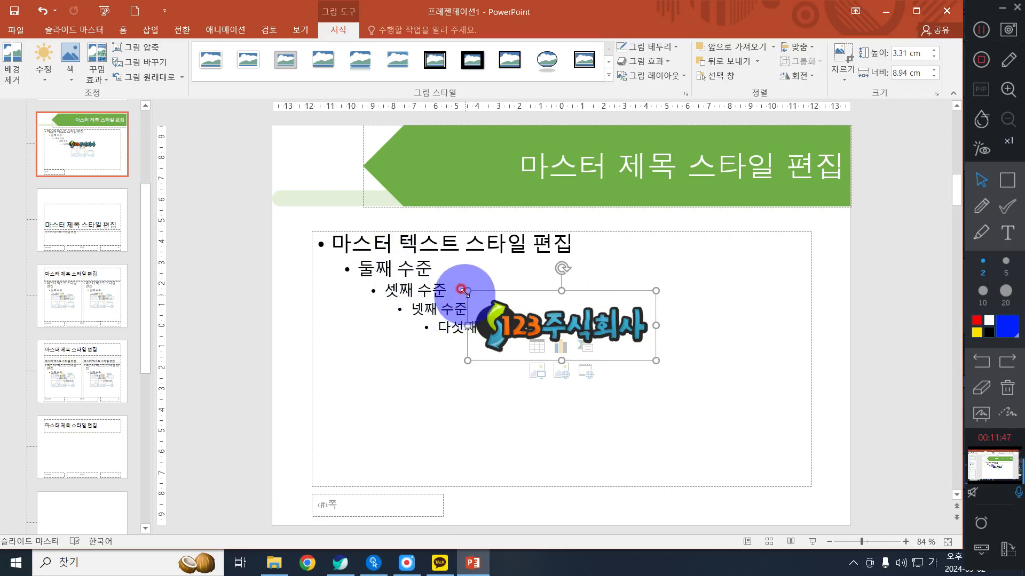
Shrink the logo to about 3.17 cm wide by 1.17 cm high and place it in the layout's lower-right corner below the content area.
drag(466, 291, 617, 353)
drag(617, 353, 750, 494)
click(739, 489)
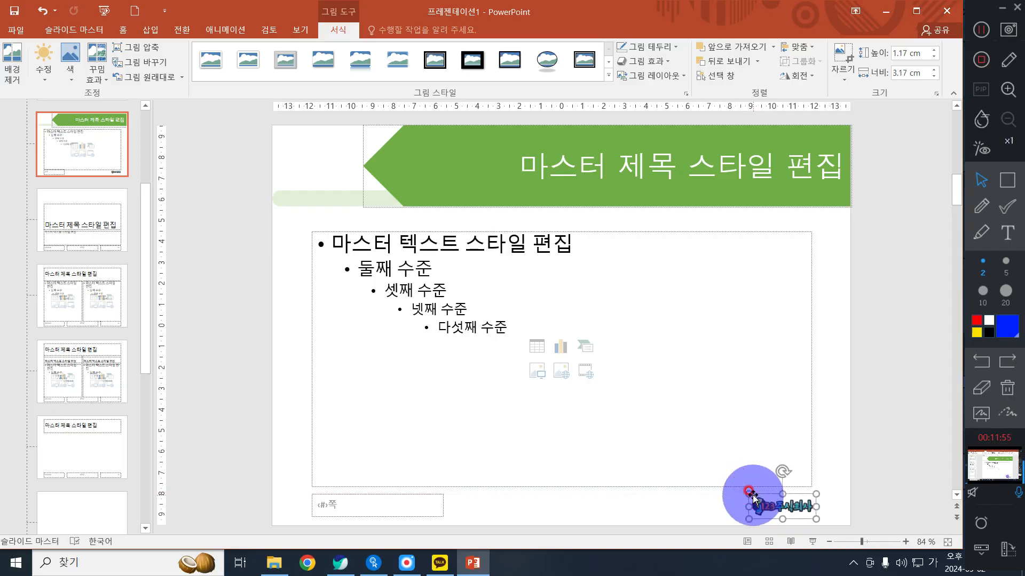
drag(752, 497, 777, 500)
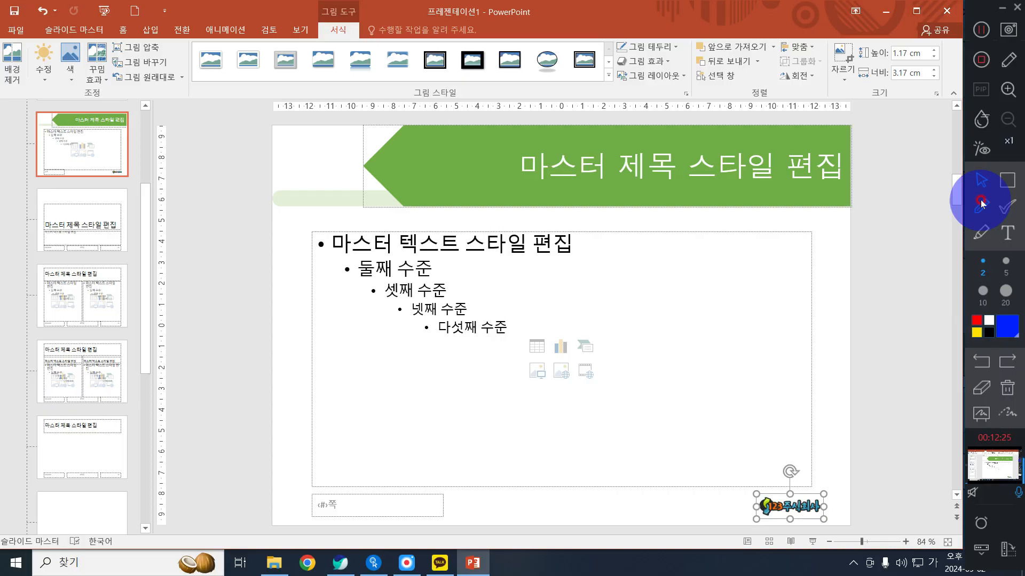
Close the slide master view and check the slide number and logo on slides 6 and 2.
click(92, 31)
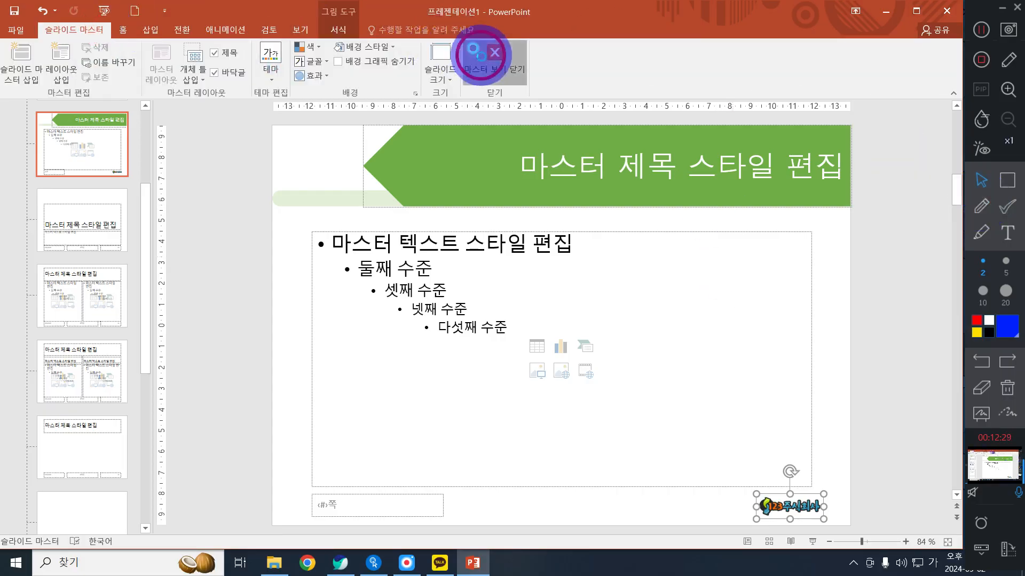
click(482, 55)
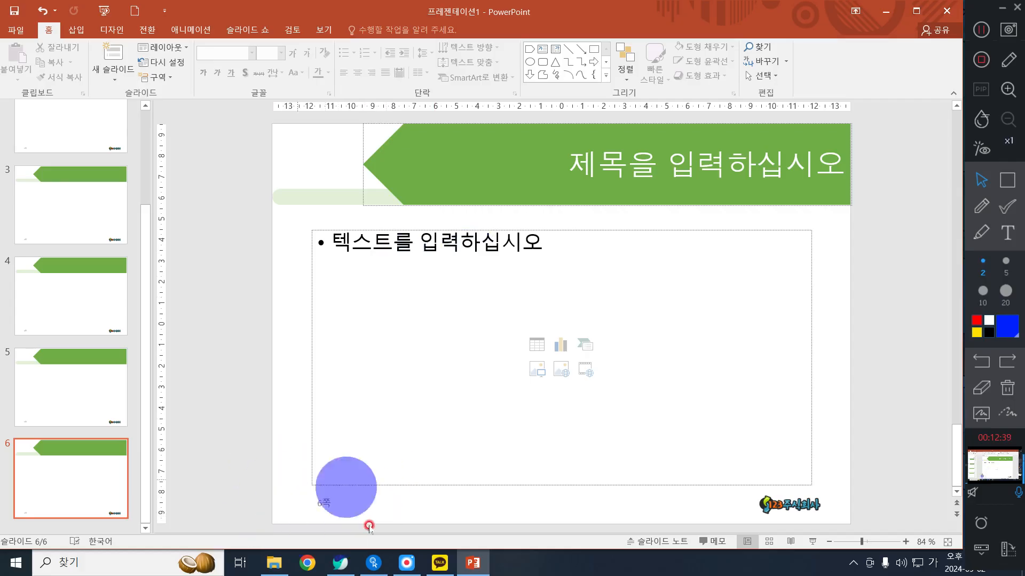
click(318, 502)
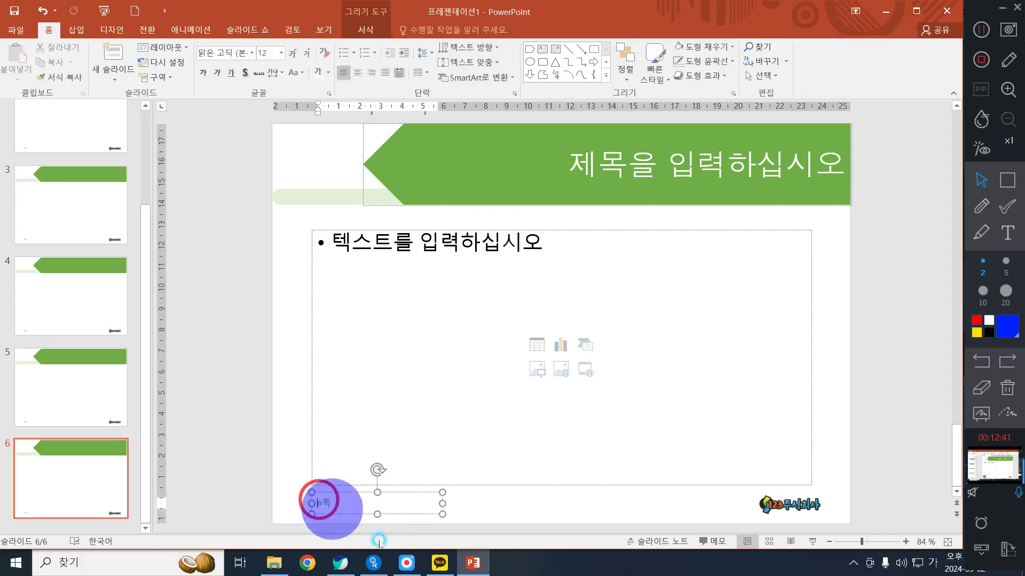
click(187, 246)
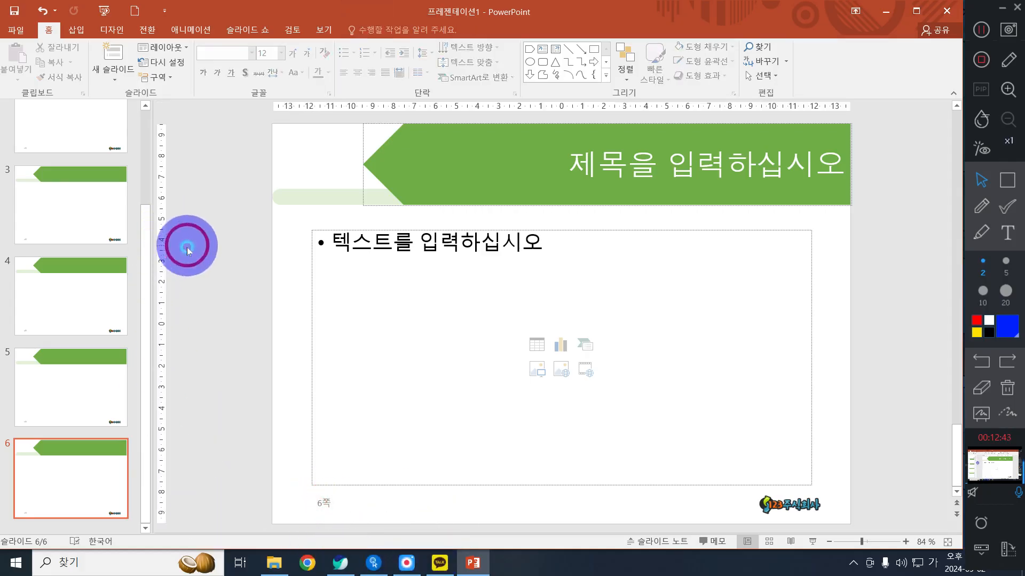
click(227, 266)
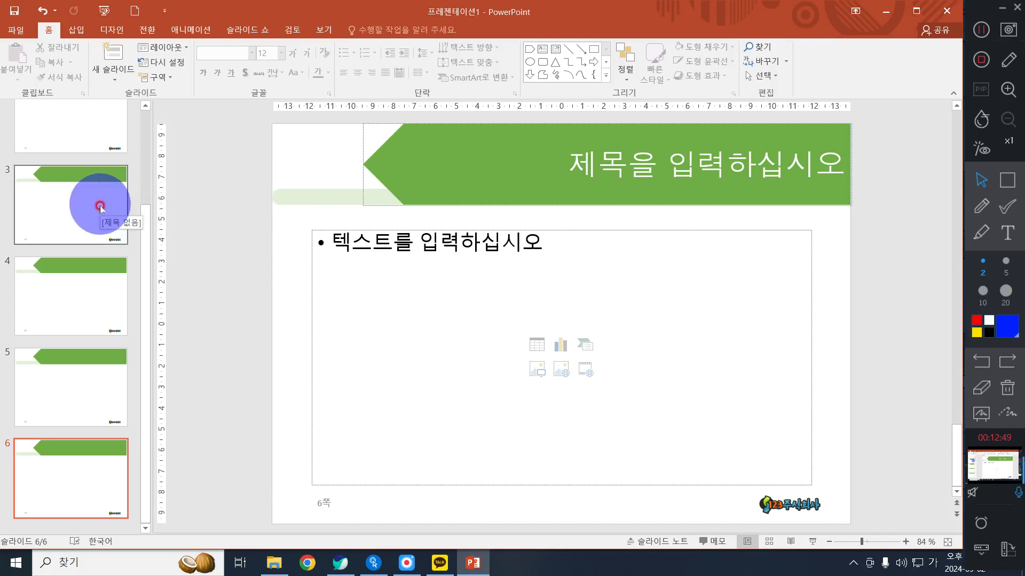
scroll(101, 203, up, 3)
click(60, 243)
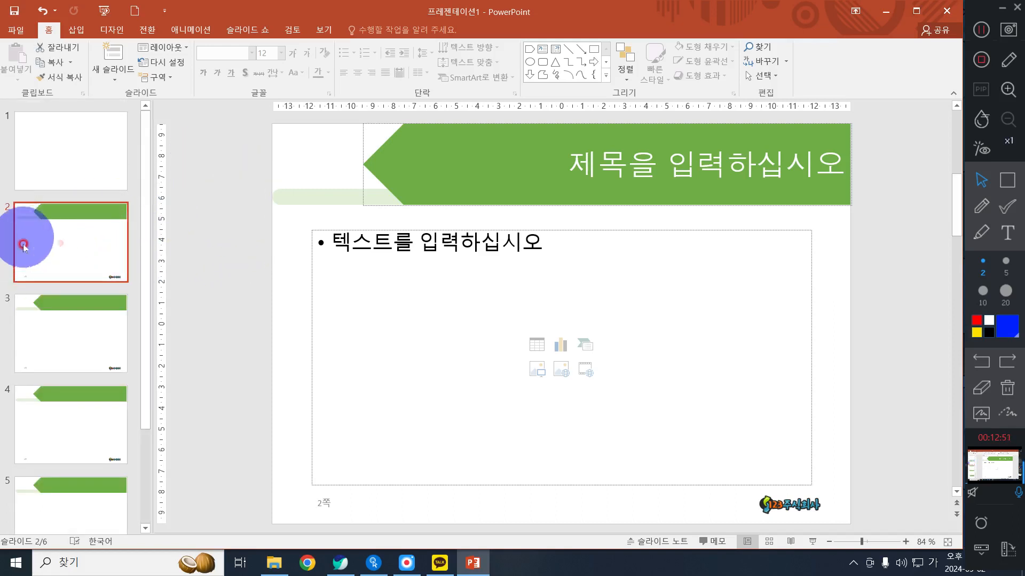
Undo the recent changes to the slides and redo them.
key(ctrl+z)
key(ctrl+z)
key(ctrl+z)
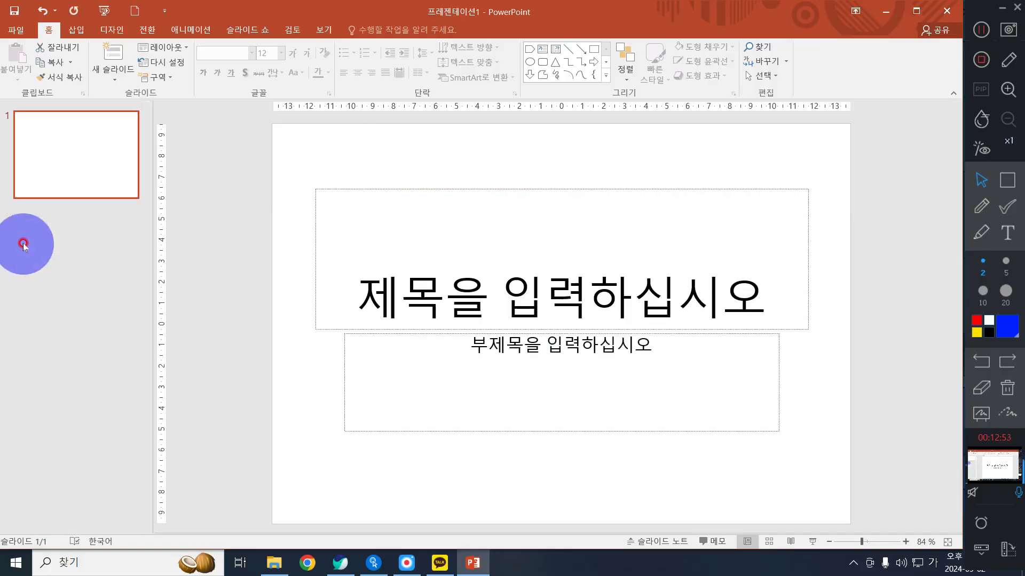
key(ctrl+y)
key(ctrl+y)
key(ctrl+y)
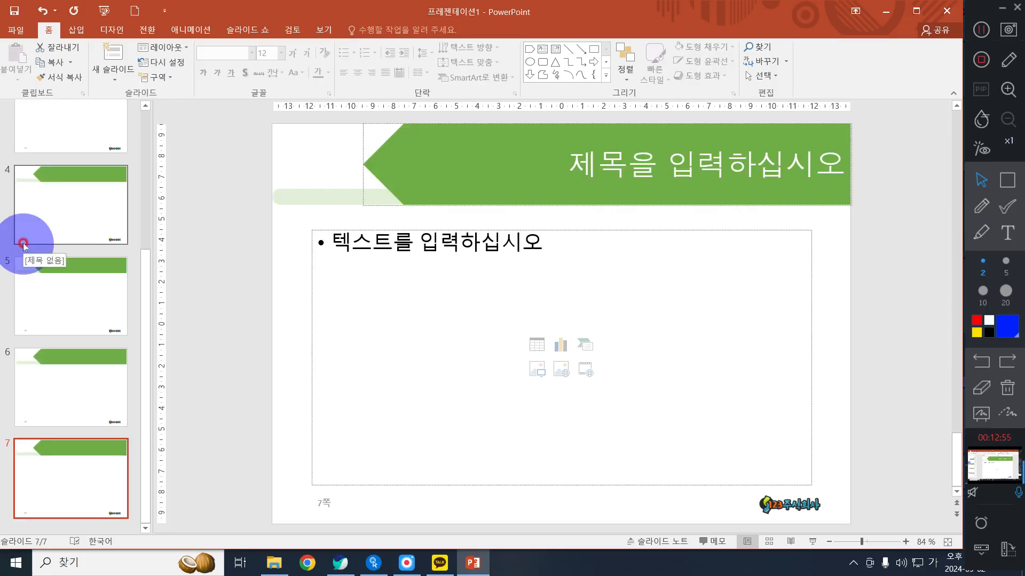
Delete the surplus seventh slide at the end of the presentation.
click(69, 468)
click(70, 468)
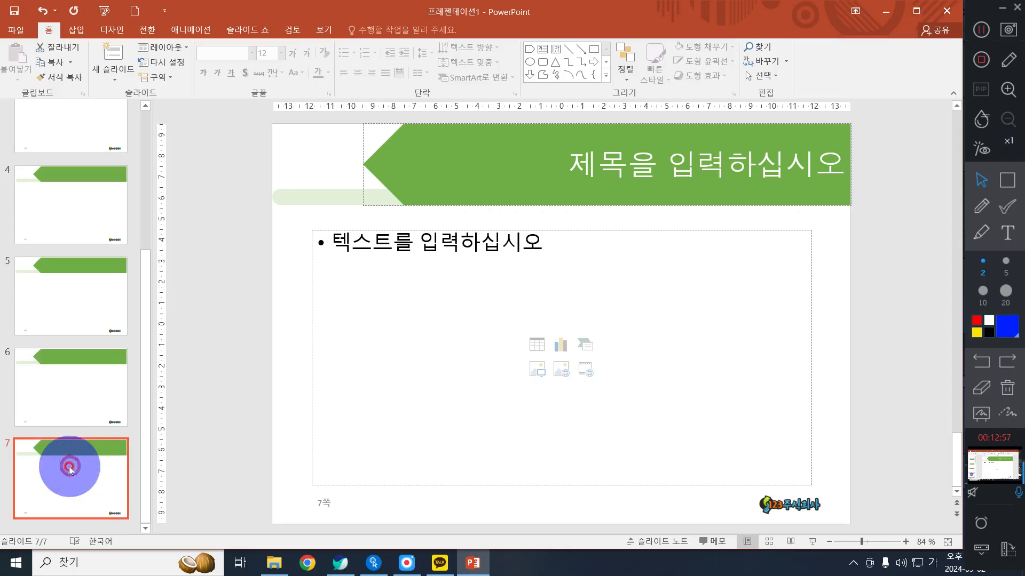
key(Delete)
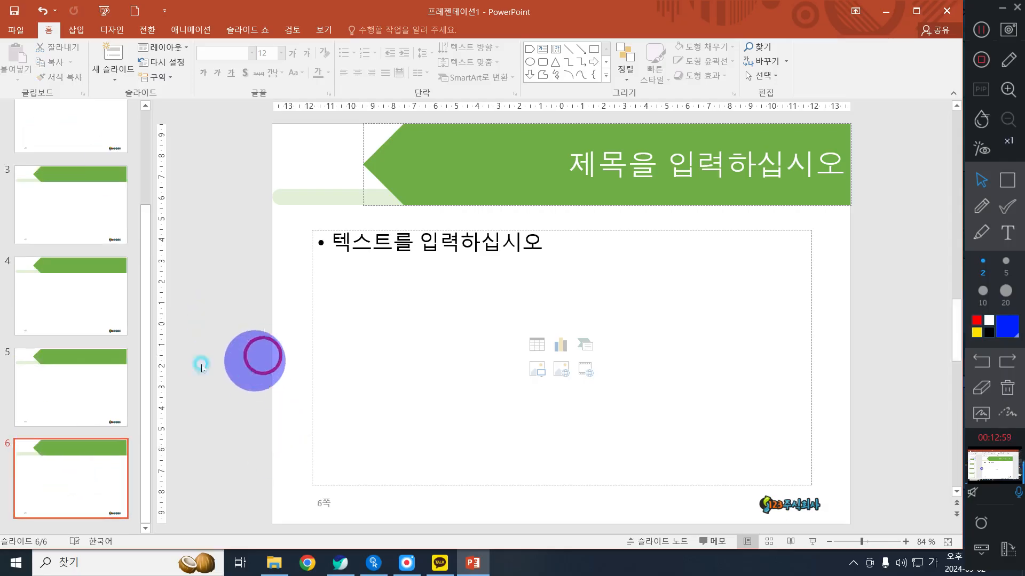
Go back to the start of the presentation and examine the master design on slides 2 and 3.
click(62, 114)
click(41, 241)
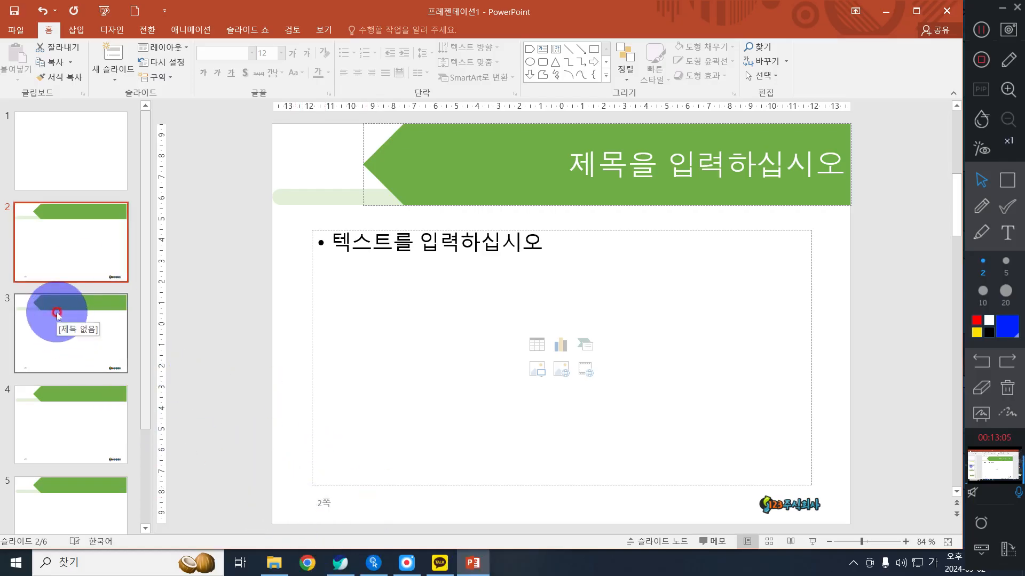
click(75, 338)
click(50, 247)
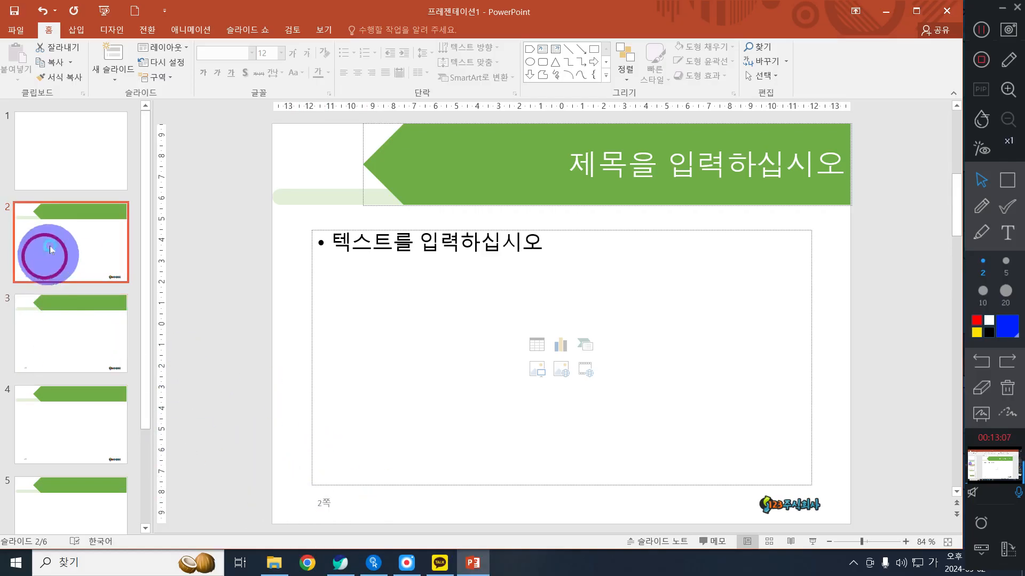
Delete slides 2 to 6, and undo the deletions to restore them.
click(61, 223)
key(Delete)
key(Delete)
key(Delete)
key(Delete)
key(Delete)
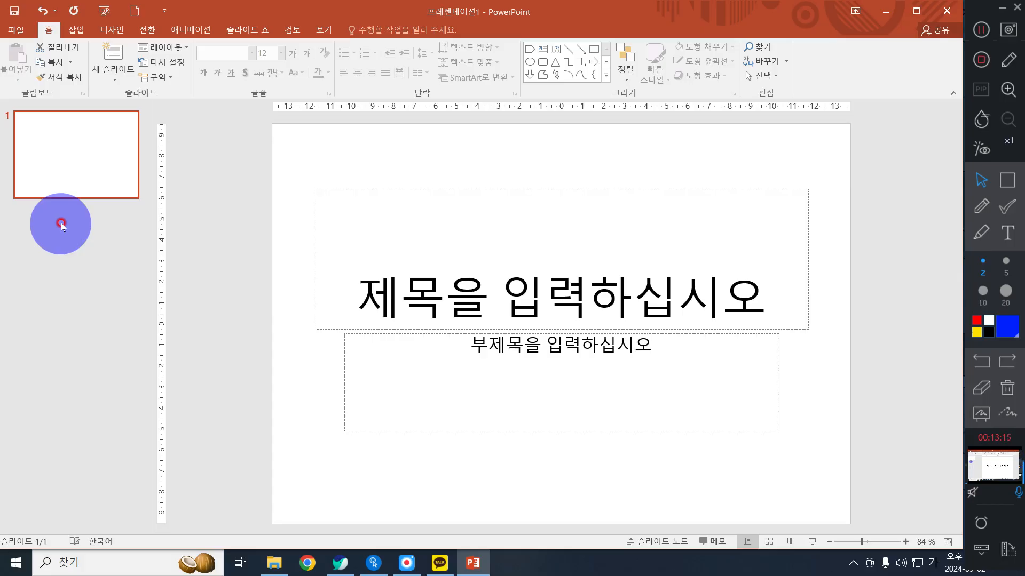
key(ctrl+z)
key(ctrl+z)
key(ctrl+z)
key(ctrl+z)
key(ctrl+z)
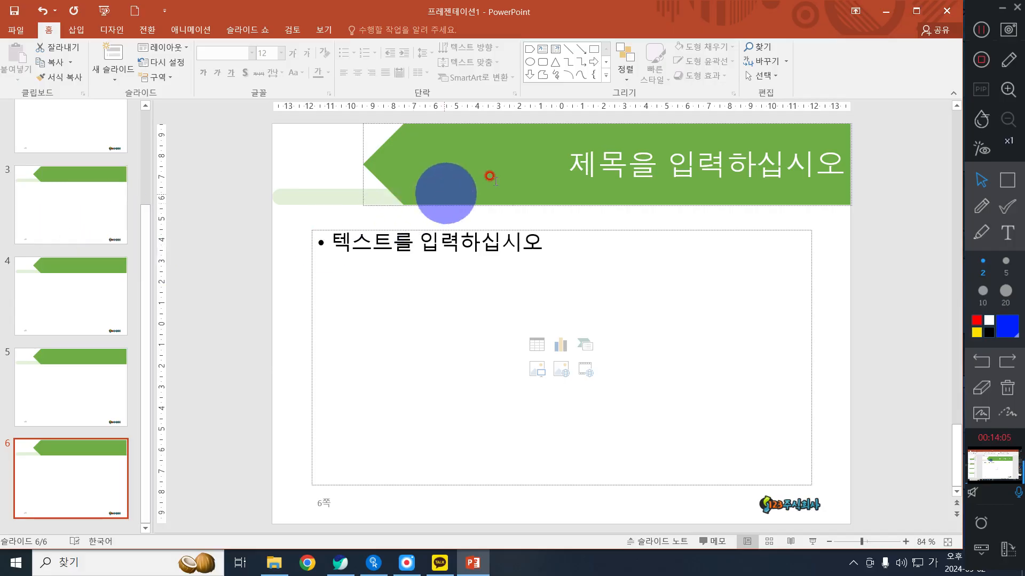
click(512, 178)
click(294, 173)
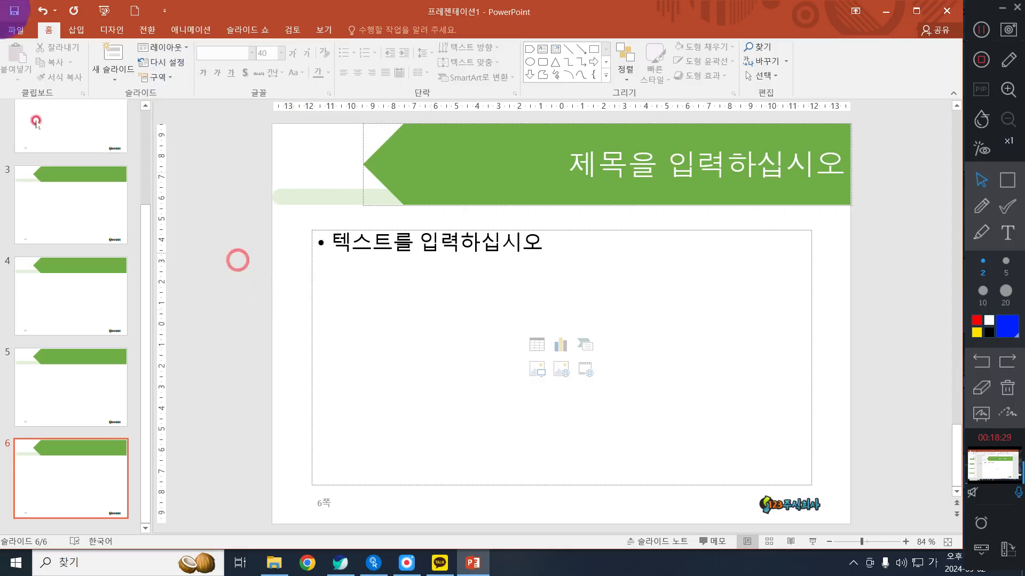
scroll(64, 192, up, 3)
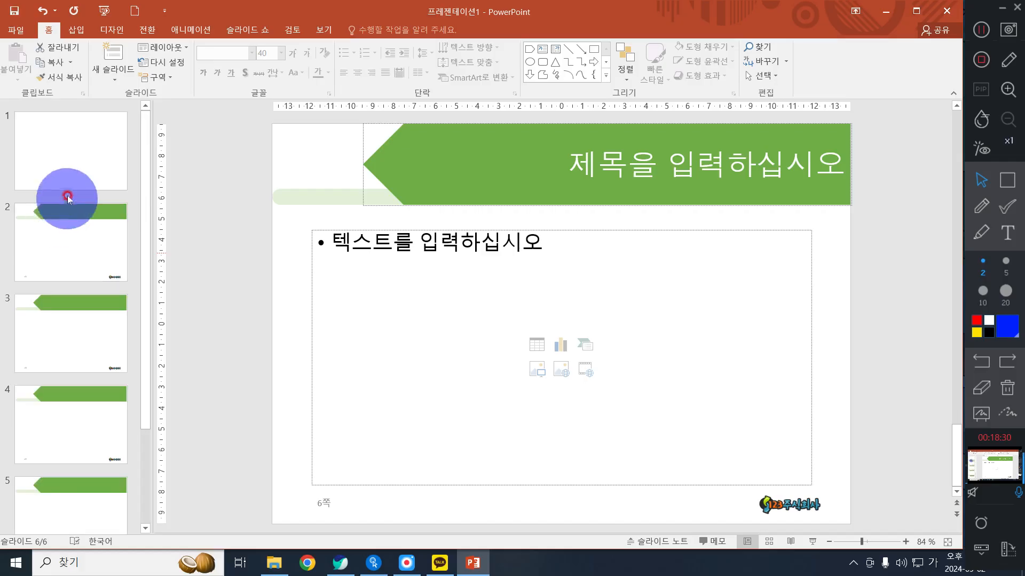
Start saving the presentation under a new name and browse to the morning-class folder (오전반) inside Documents > ITQ.
click(21, 33)
click(43, 153)
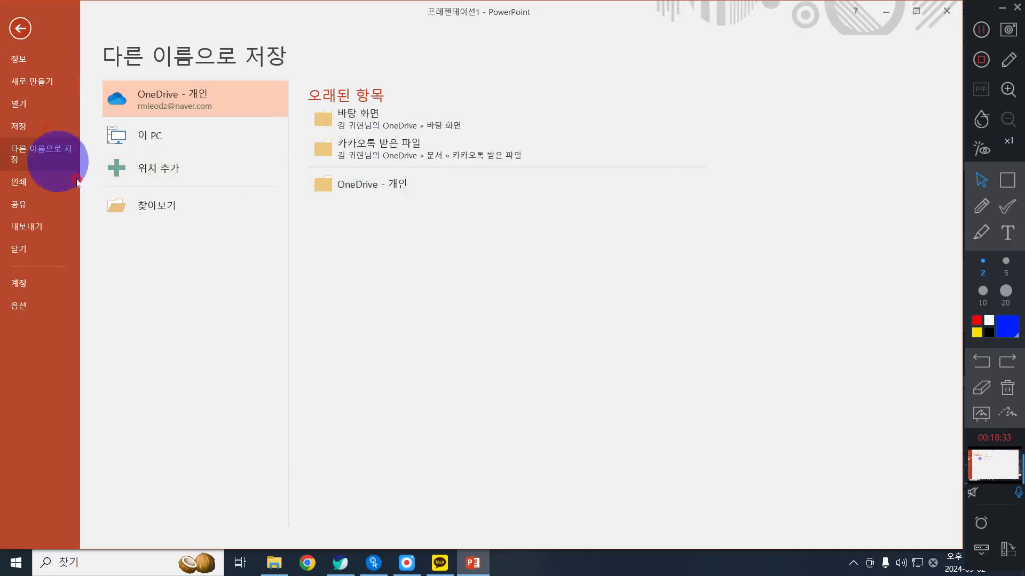
click(174, 207)
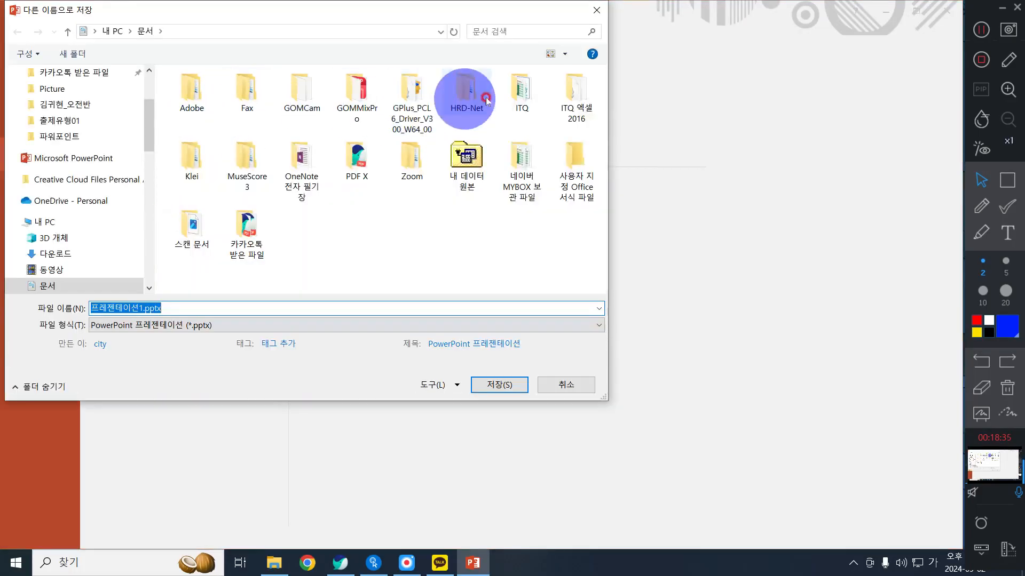
double_click(522, 91)
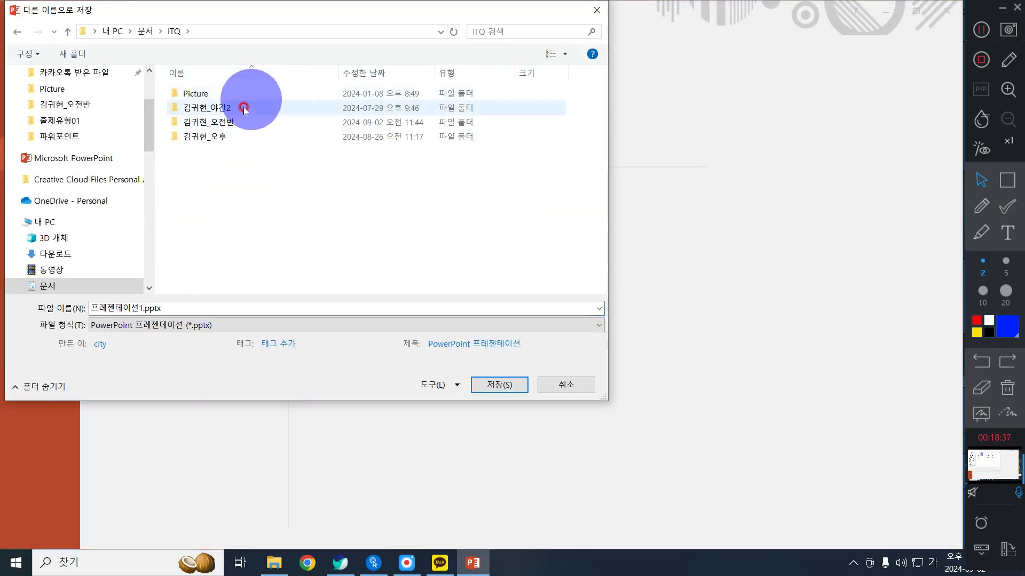
double_click(235, 119)
click(235, 121)
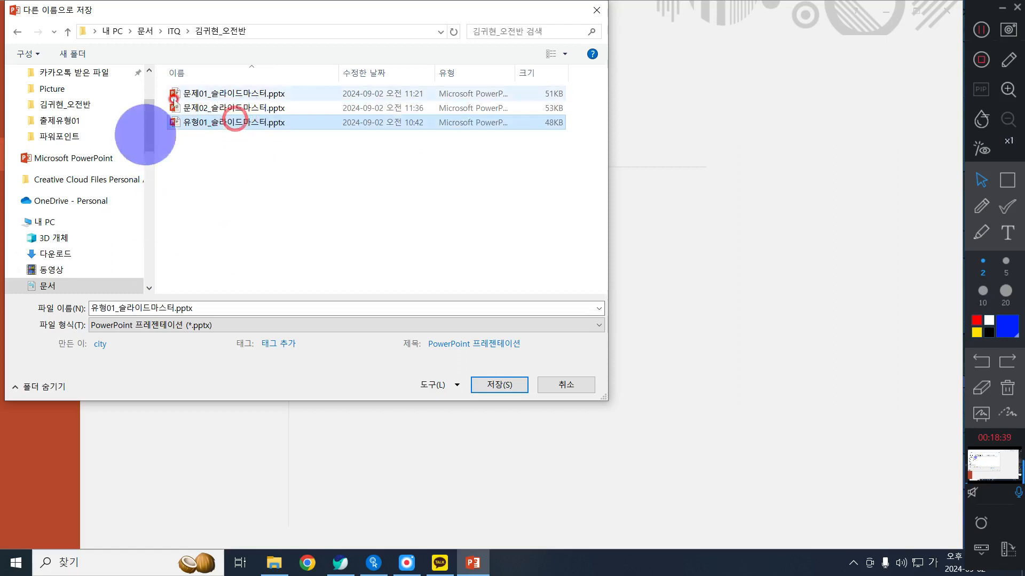
Save the presentation as 문제03_슬라이드마스터.pptx, adapting the name of the existing 문제02 file, and close the magnifier.
click(189, 106)
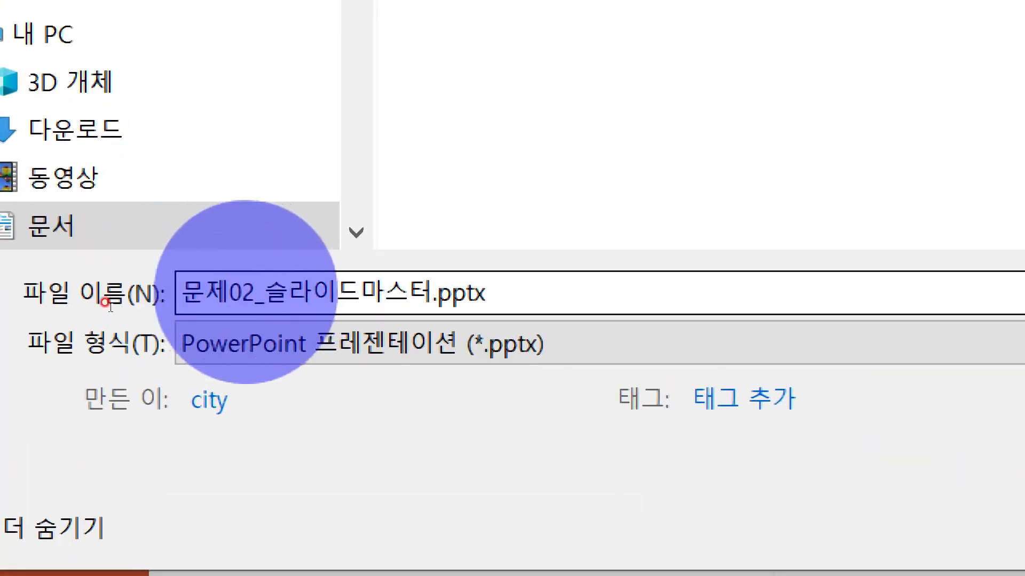
click(229, 288)
click(252, 292)
key(BackSpace)
text(3)
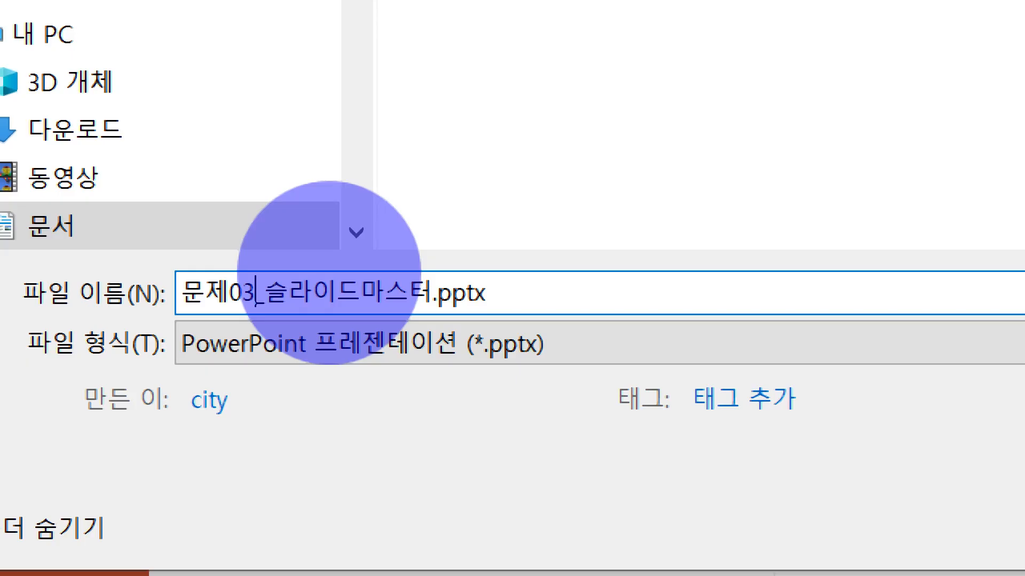
key(Return)
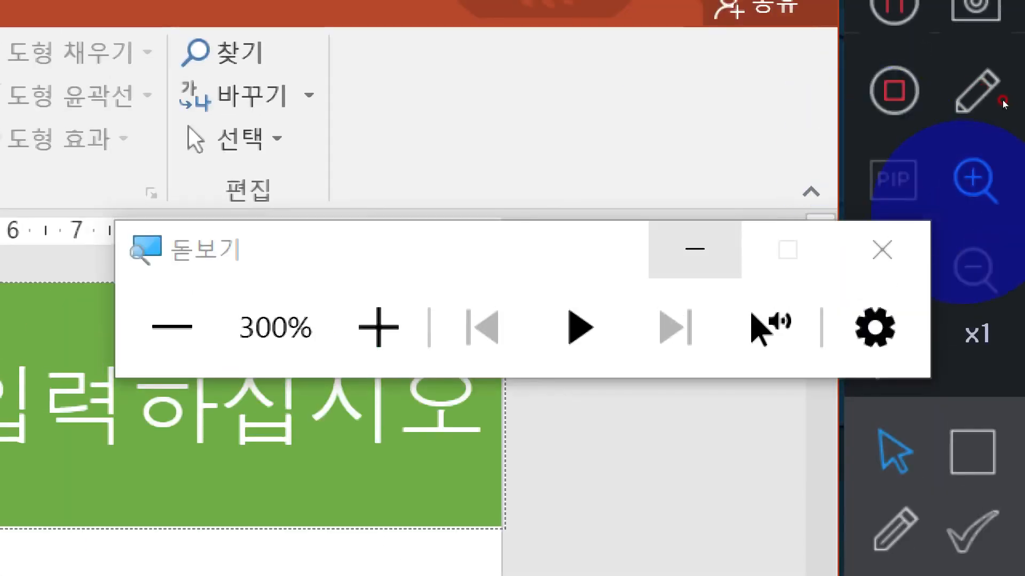
click(882, 247)
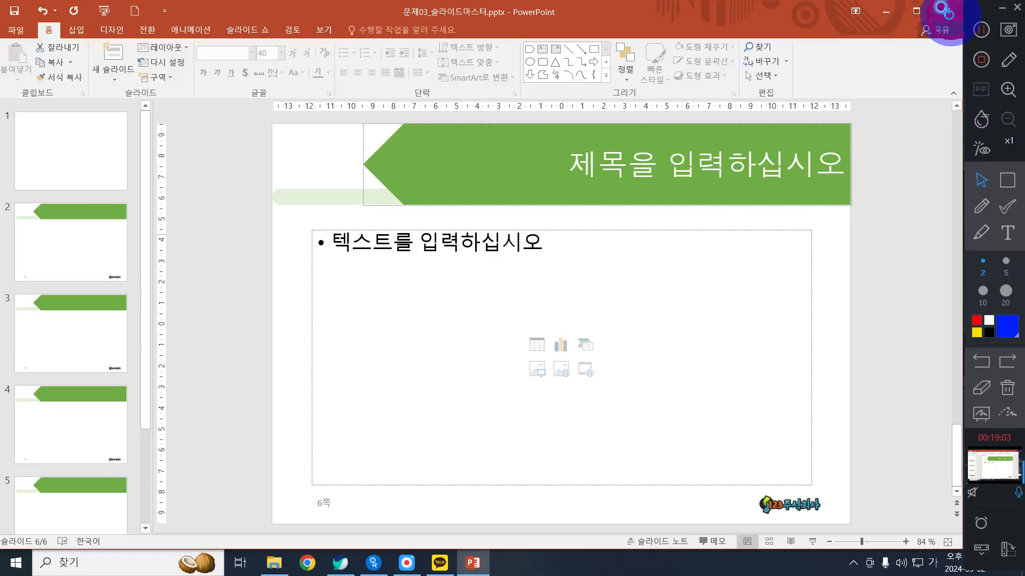
Close the saved presentation, restart PowerPoint and create a new blank presentation.
click(950, 19)
double_click(807, 388)
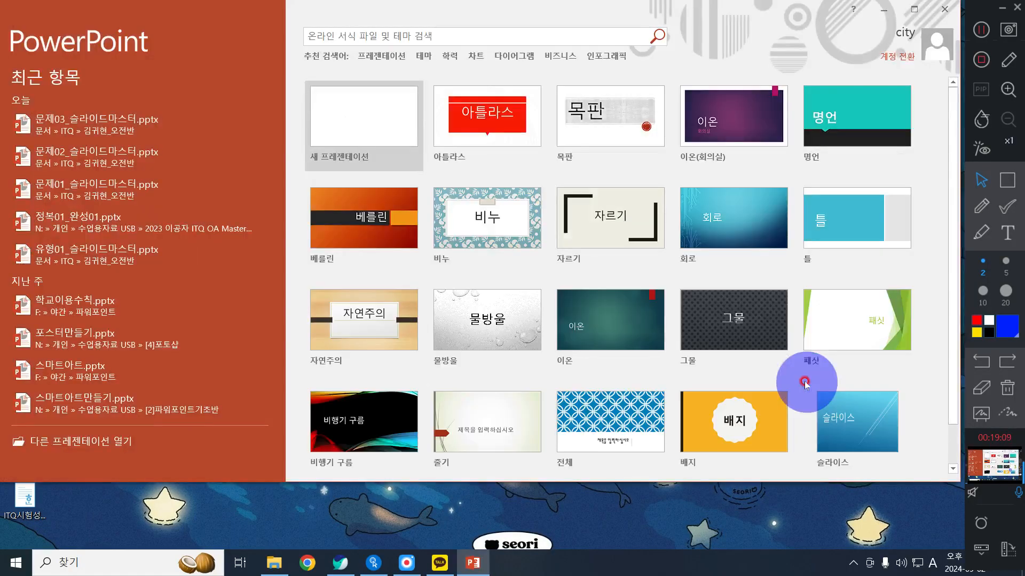
click(352, 118)
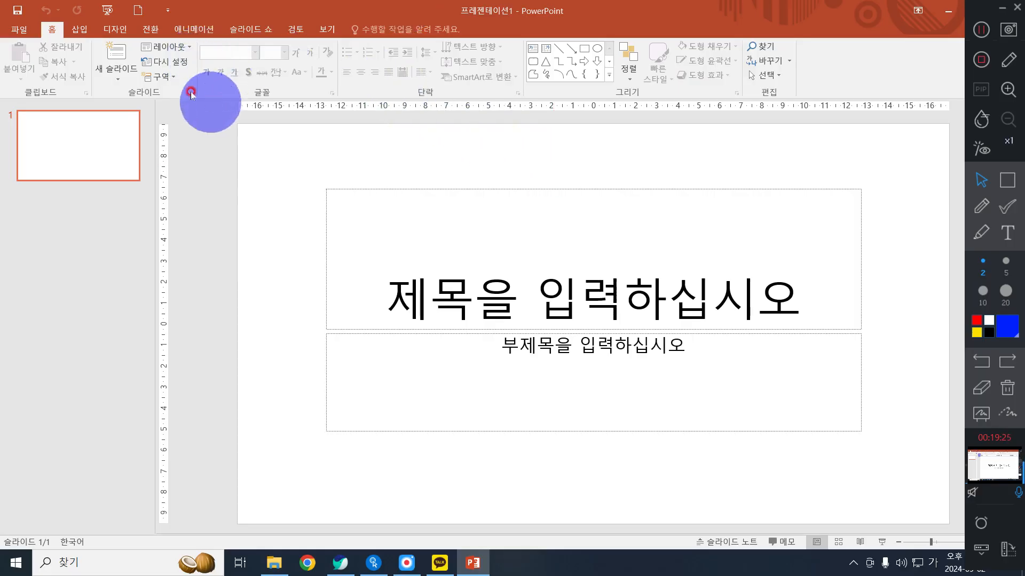
Set the slide size to A4 paper (210x297mm) and scale the content to ensure it fits.
click(108, 30)
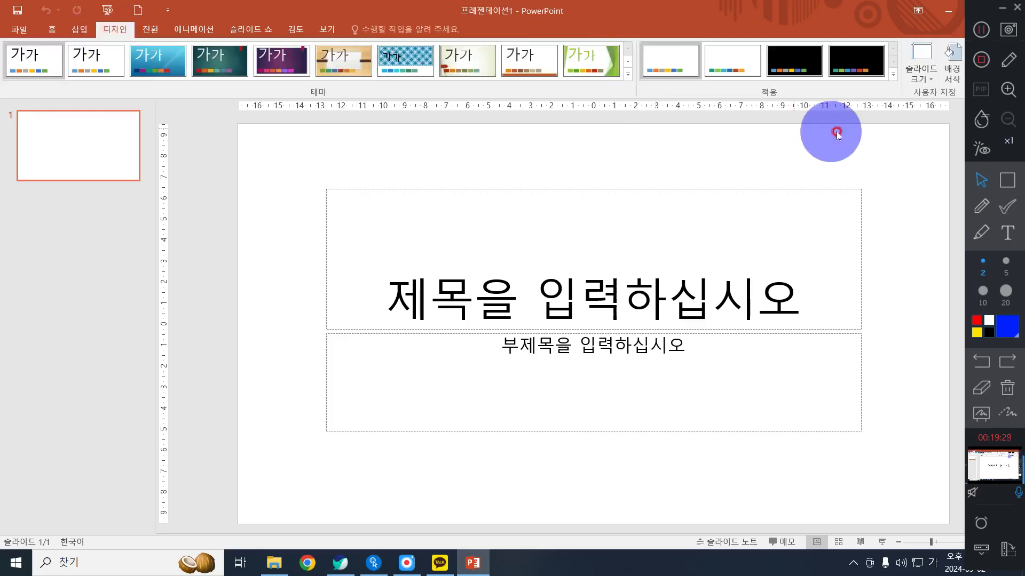
click(893, 75)
click(926, 80)
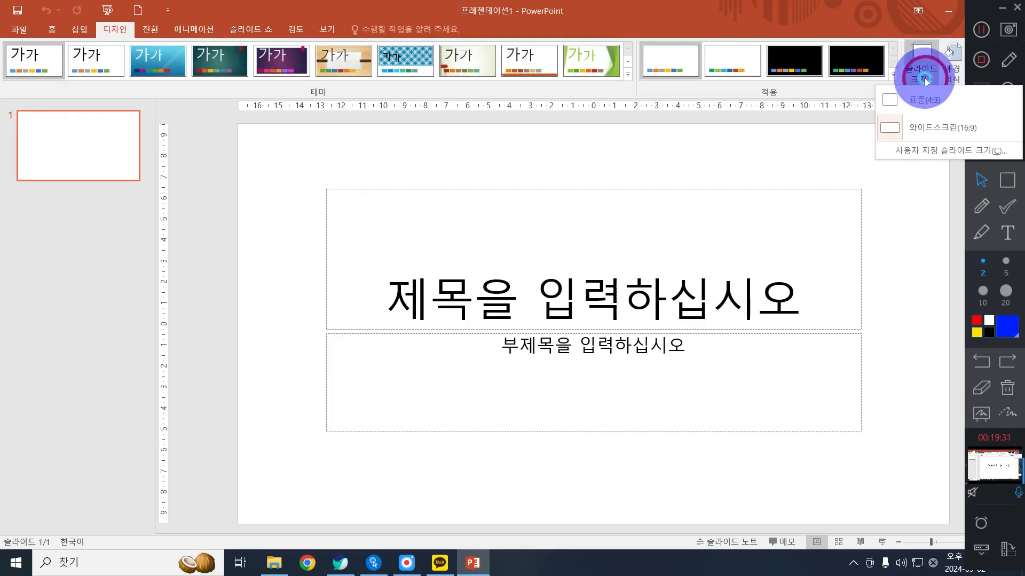
click(925, 151)
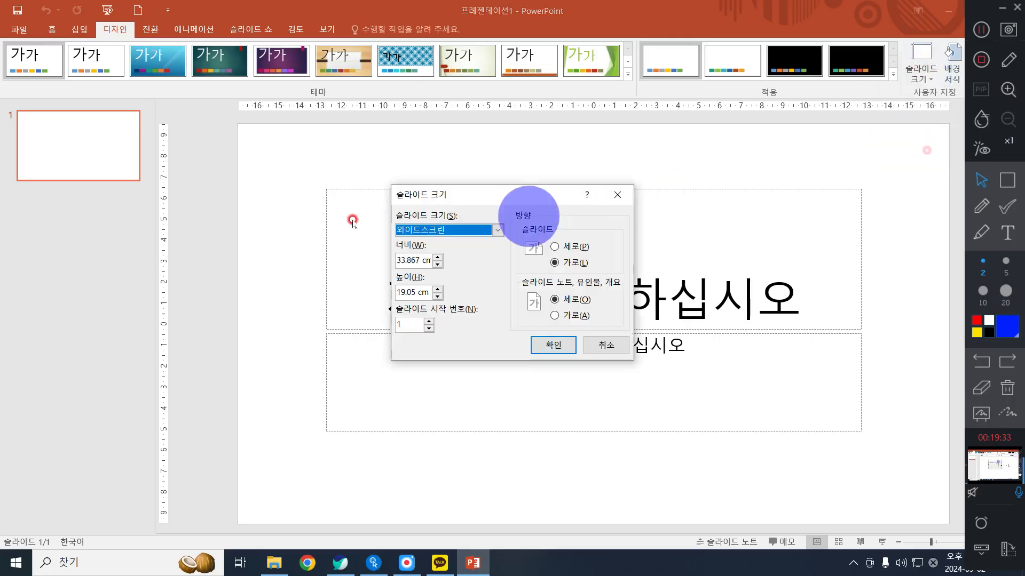
click(432, 230)
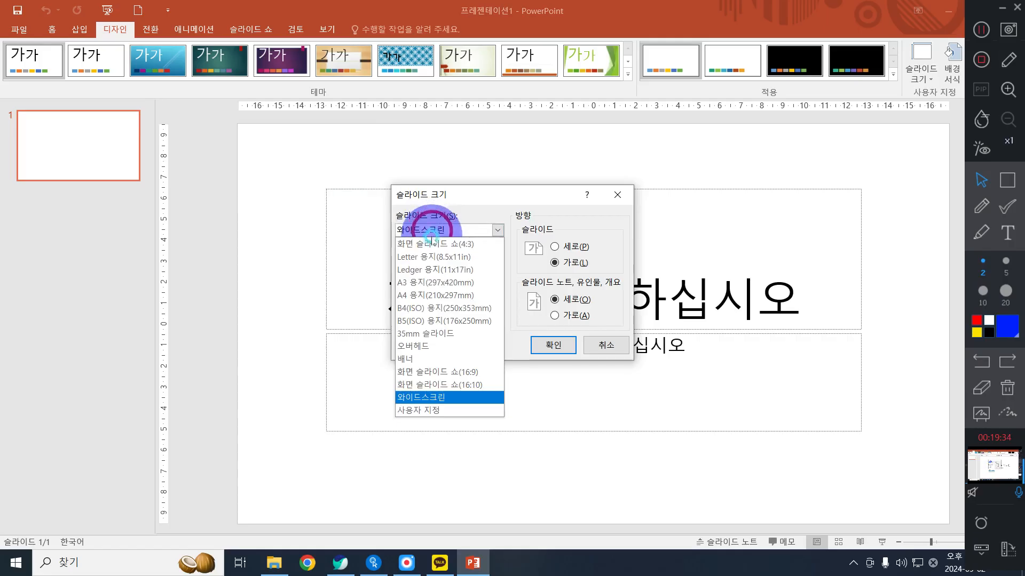
click(434, 295)
click(567, 347)
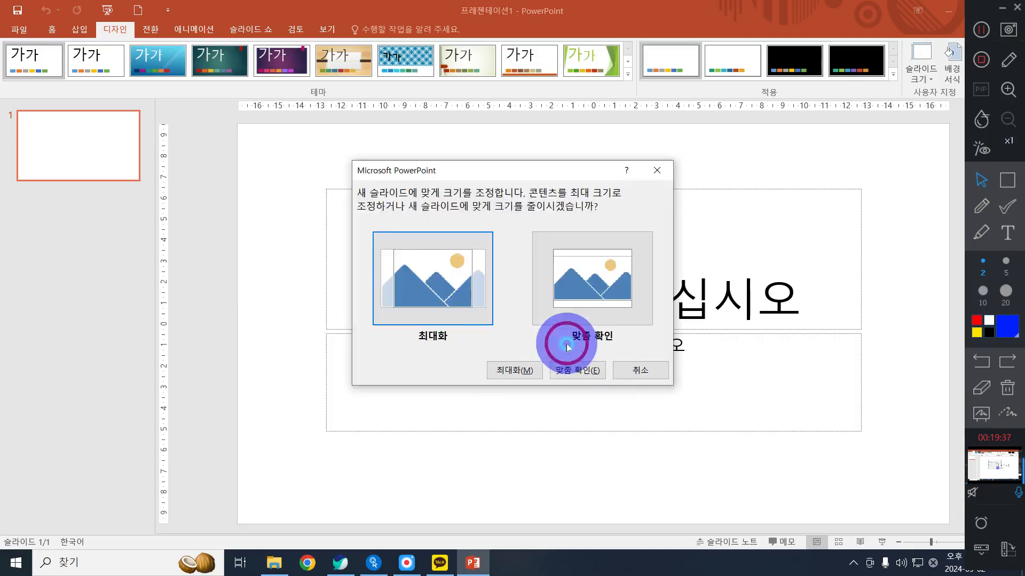
click(558, 342)
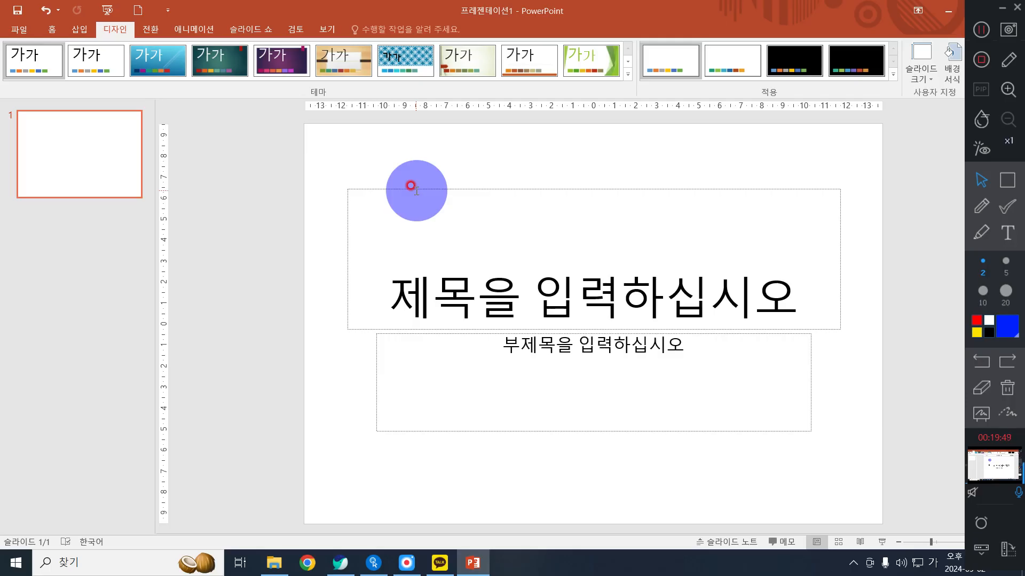
Add five new slides after the title slide.
click(69, 152)
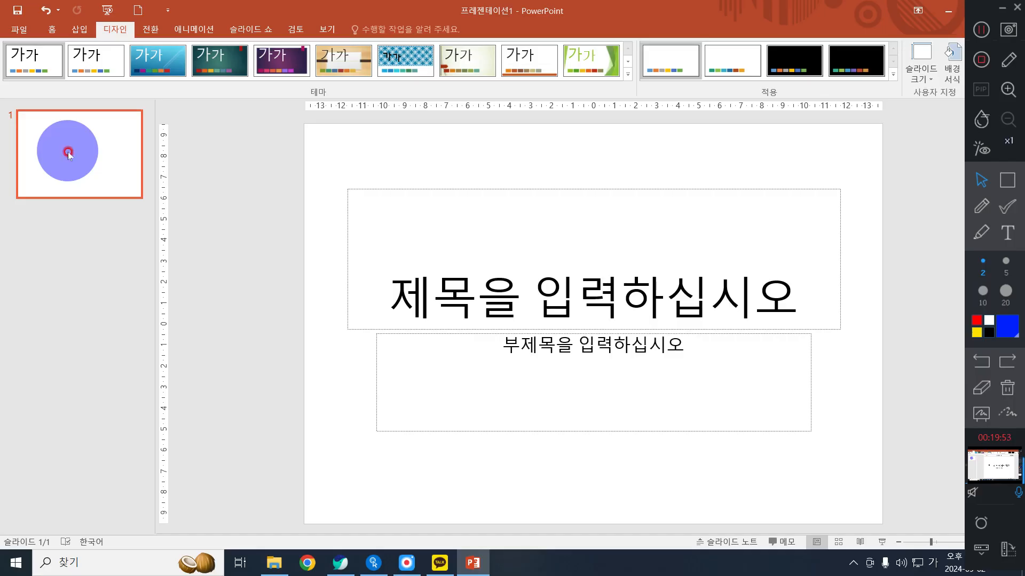
key(Return)
key(Return)
key(Return)
key(Return)
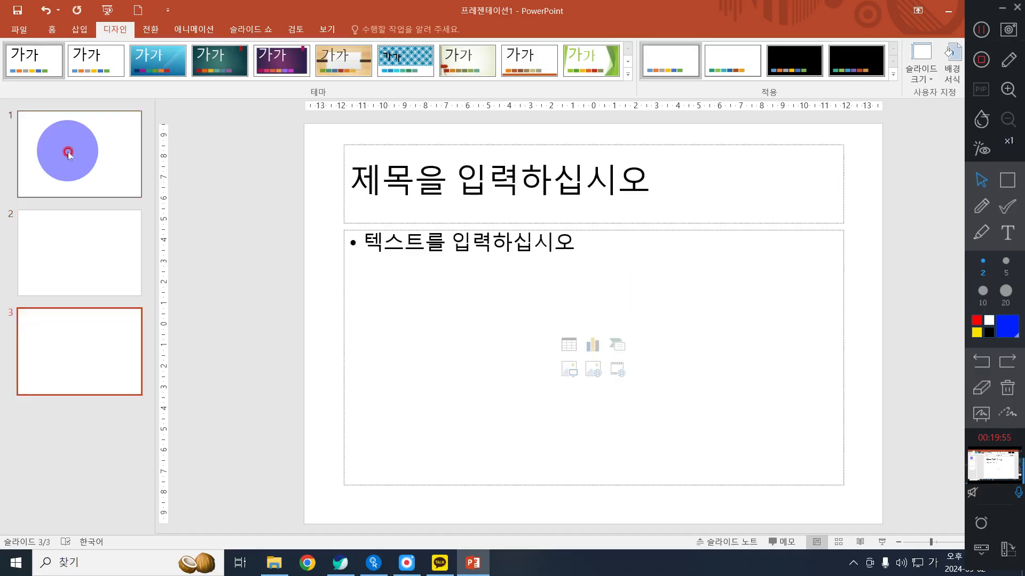
key(Return)
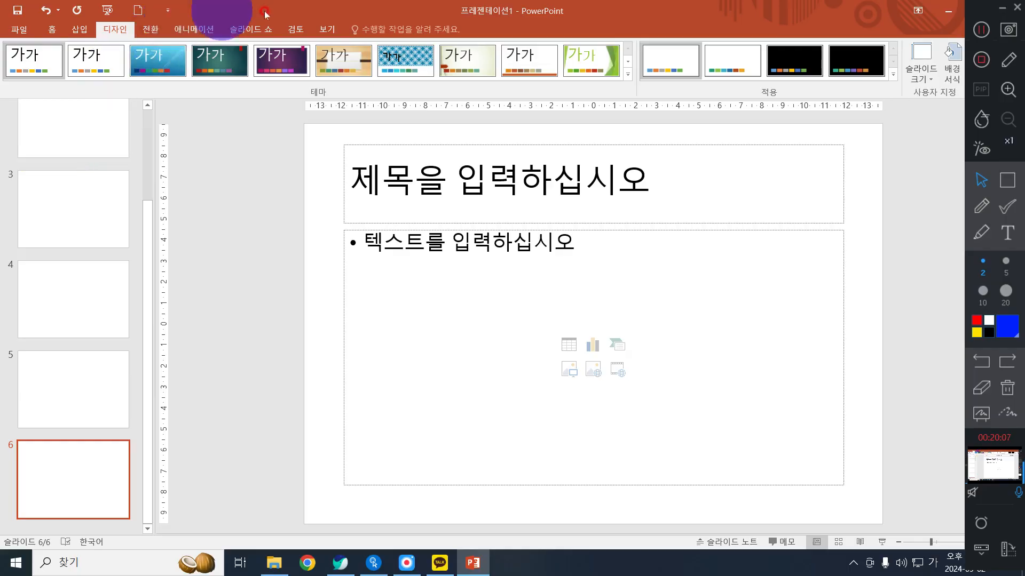
In the slide master's title-and-content layout, draw a full-width parallelogram about 27.52 cm wide and 1.64 cm high across the title.
click(326, 31)
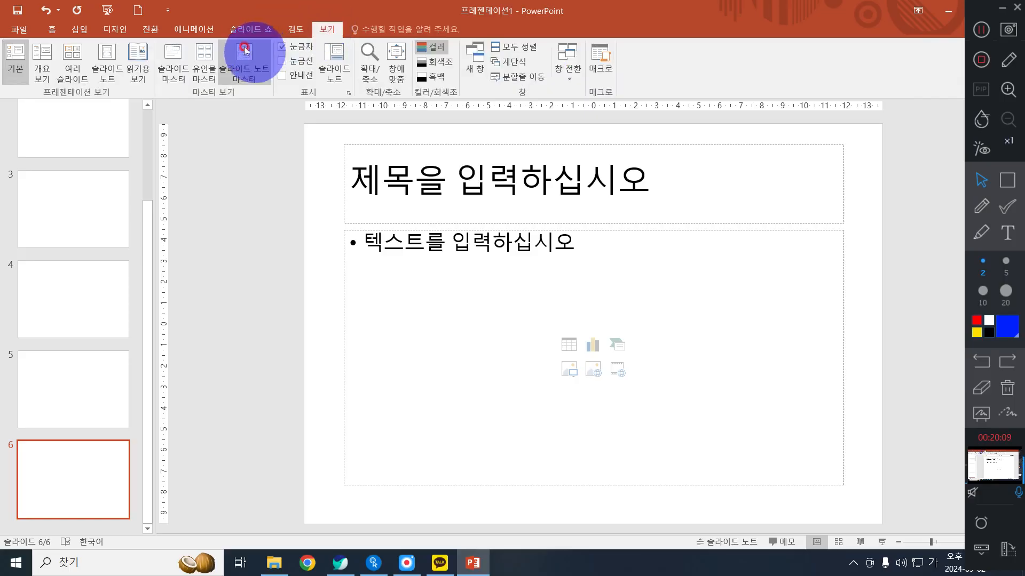
click(174, 58)
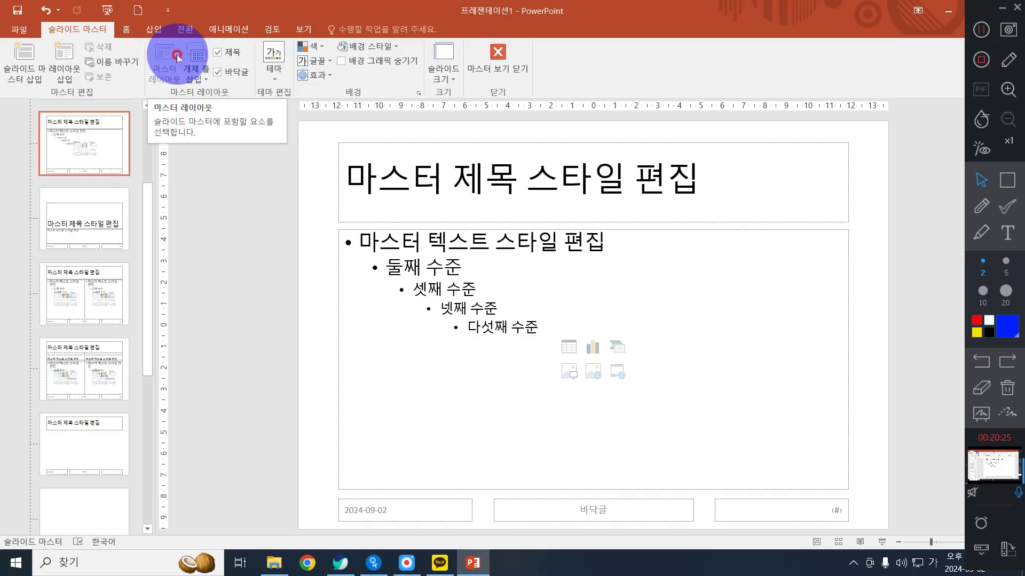
click(126, 27)
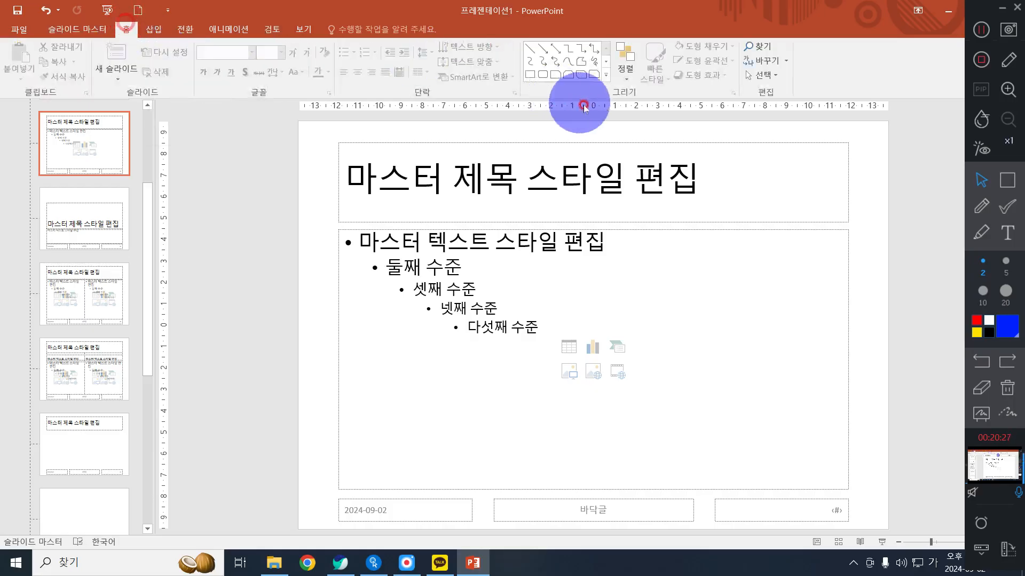
click(606, 74)
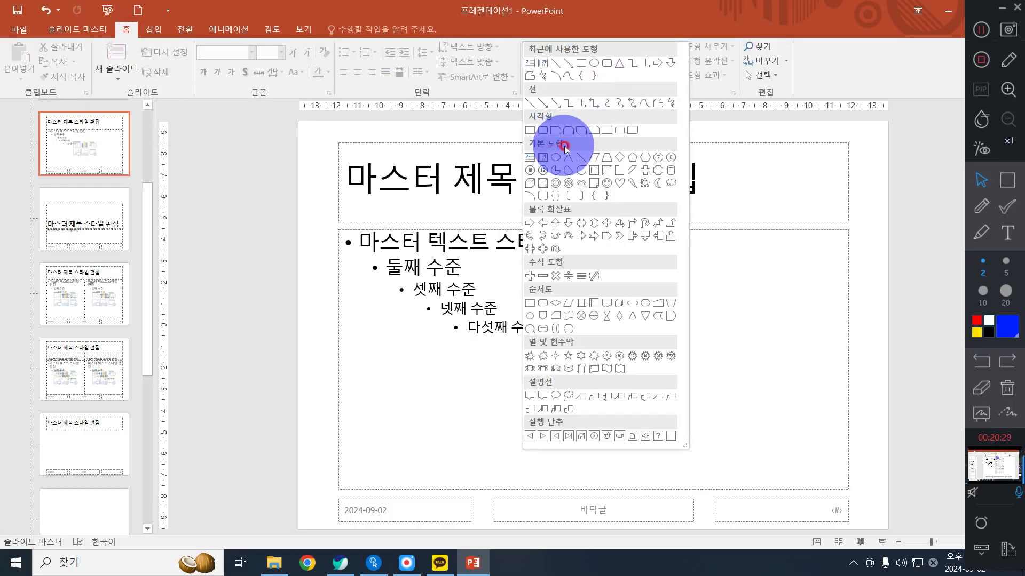
click(598, 155)
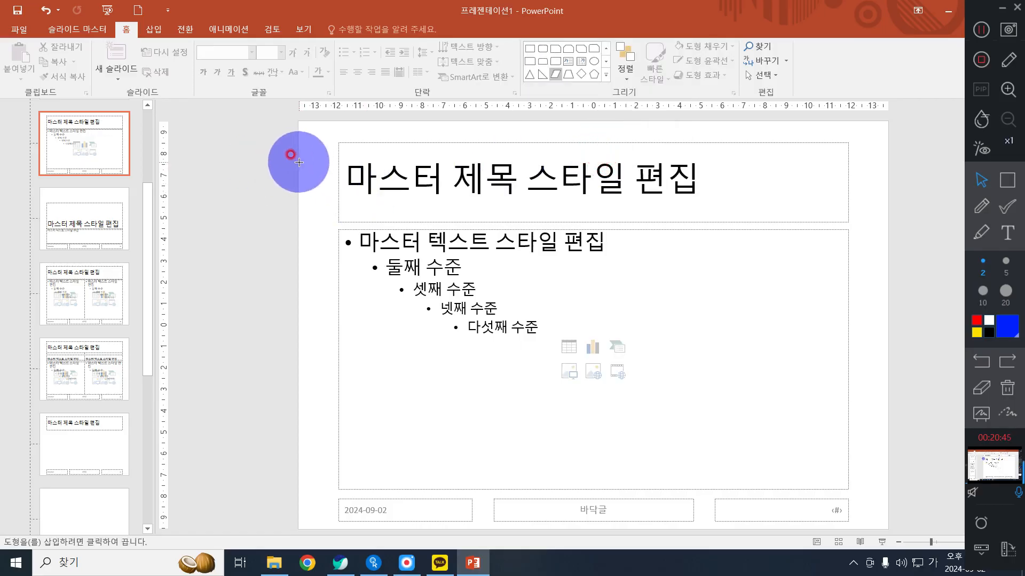
drag(297, 162, 884, 195)
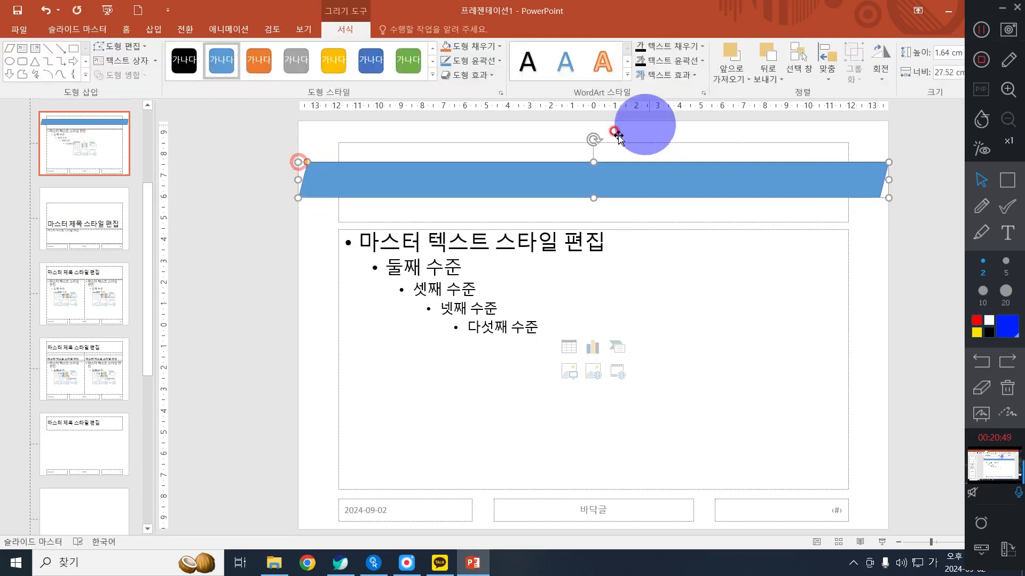
Increase the slant of the parallelogram's ends and reduce its height to about 0.77 cm.
mouse_move(595, 161)
mouse_down()
mouse_move(606, 184)
mouse_move(603, 165)
mouse_up()
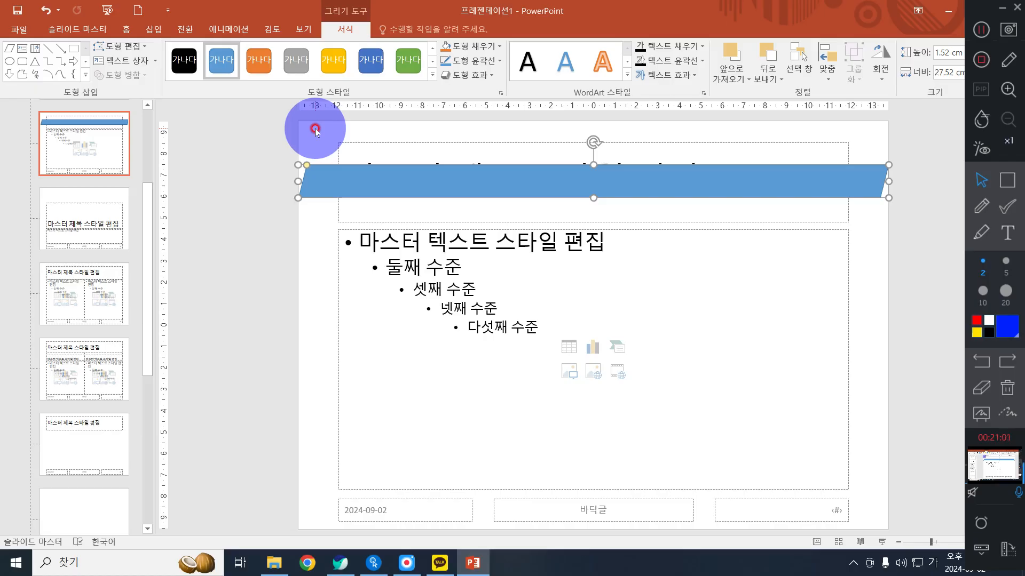
click(315, 165)
drag(315, 165, 340, 169)
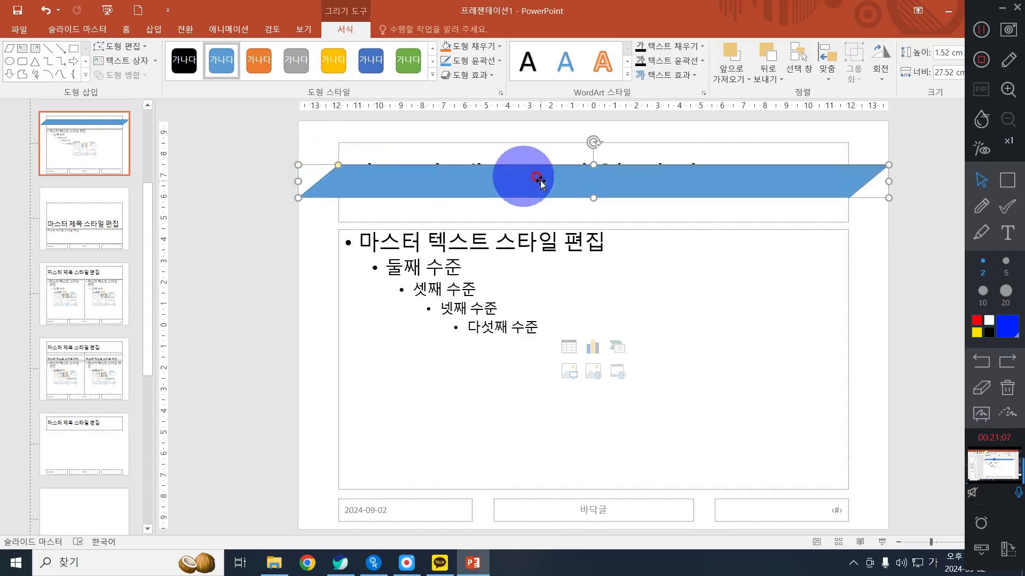
click(587, 159)
drag(591, 179, 599, 190)
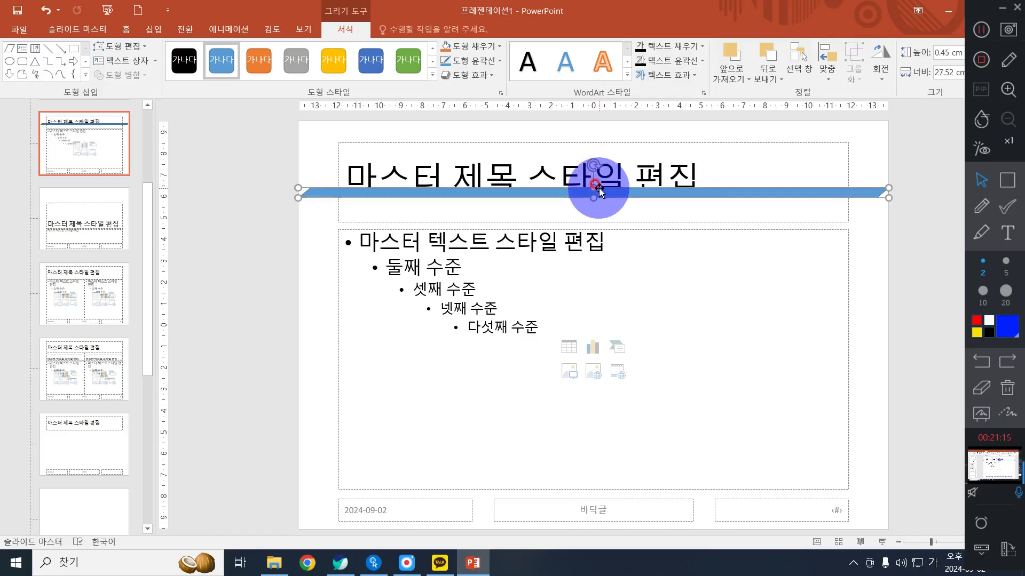
drag(594, 187, 595, 181)
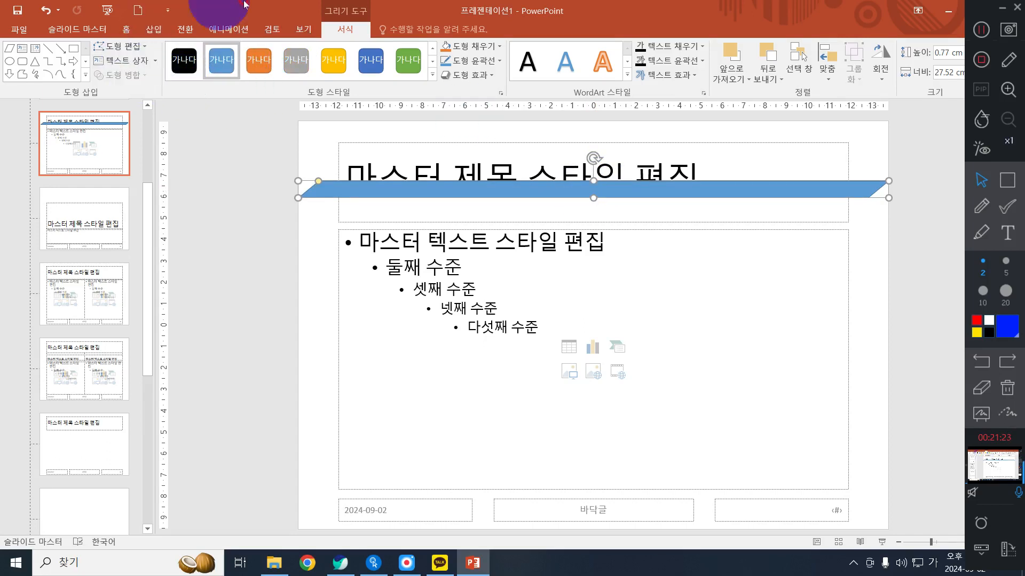
Draw a plaque shape about 23.73 cm wide and 3.56 cm high over the title area, reaching down to the parallelogram's lower edge.
click(126, 29)
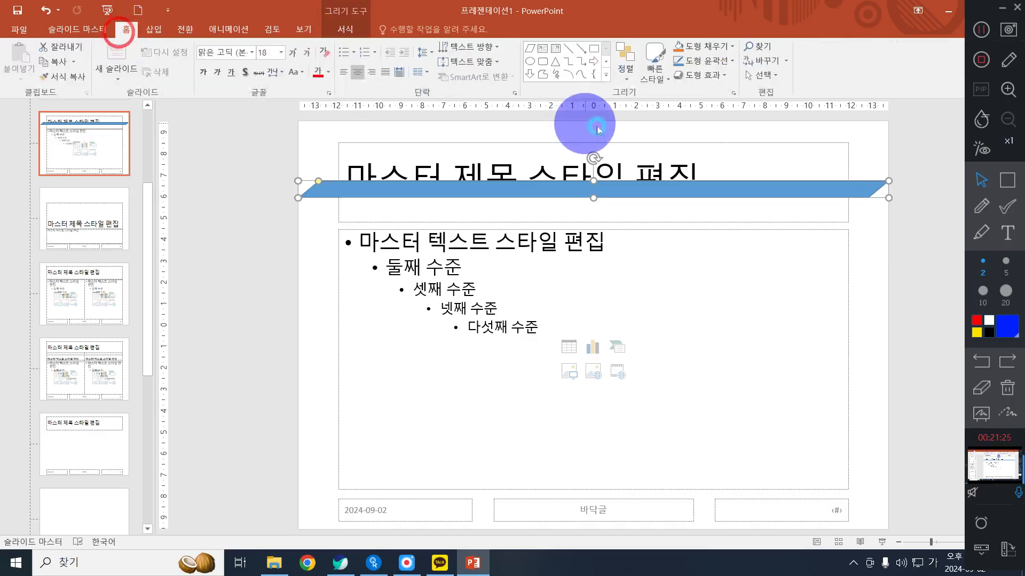
click(606, 72)
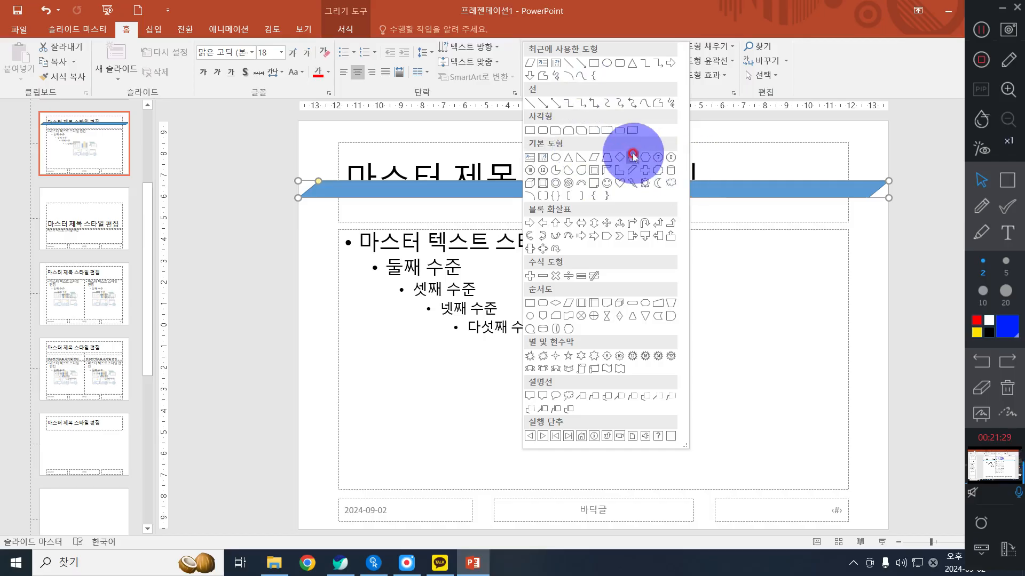
click(662, 171)
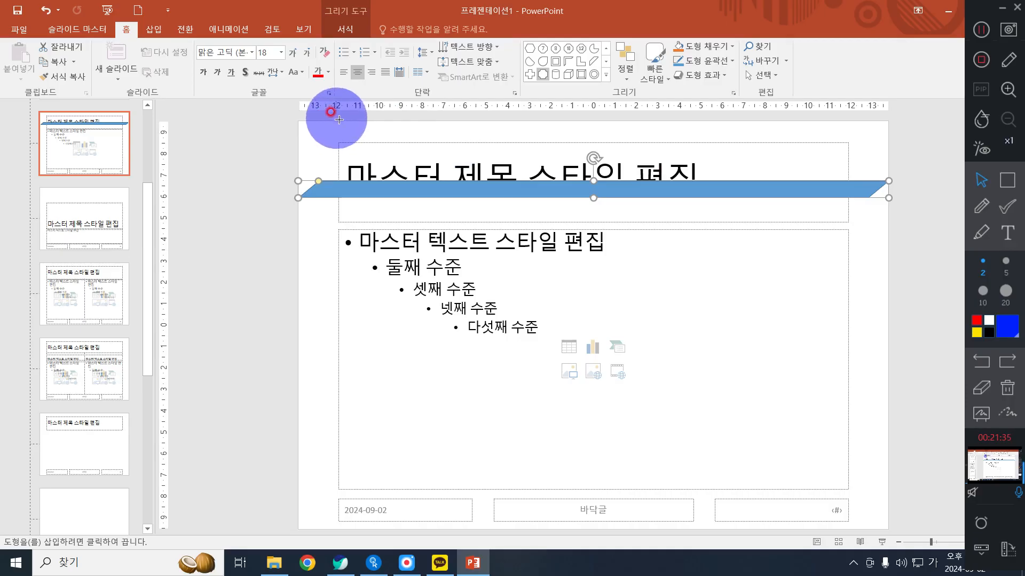
drag(340, 121, 837, 194)
drag(597, 197, 597, 198)
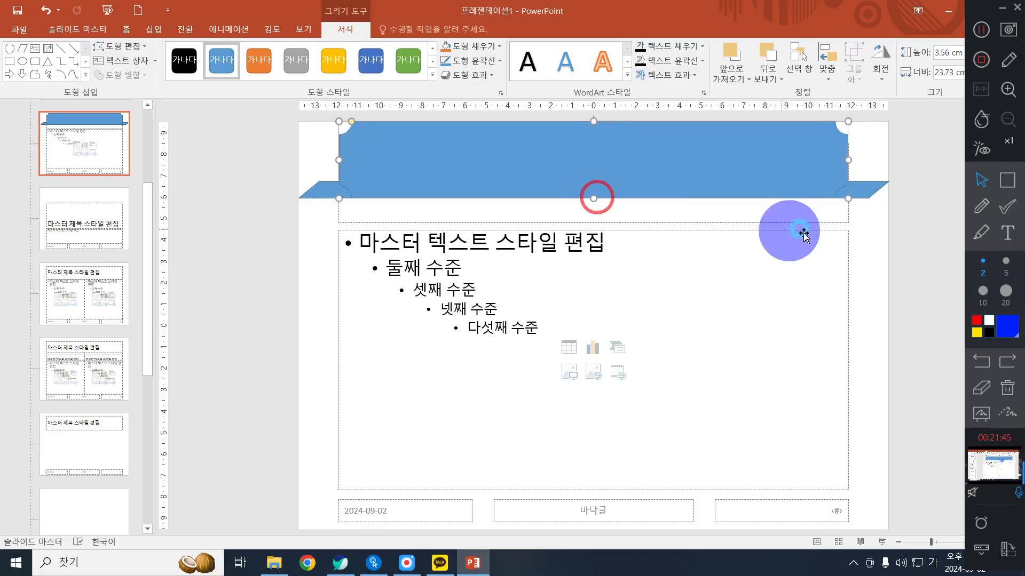
click(127, 31)
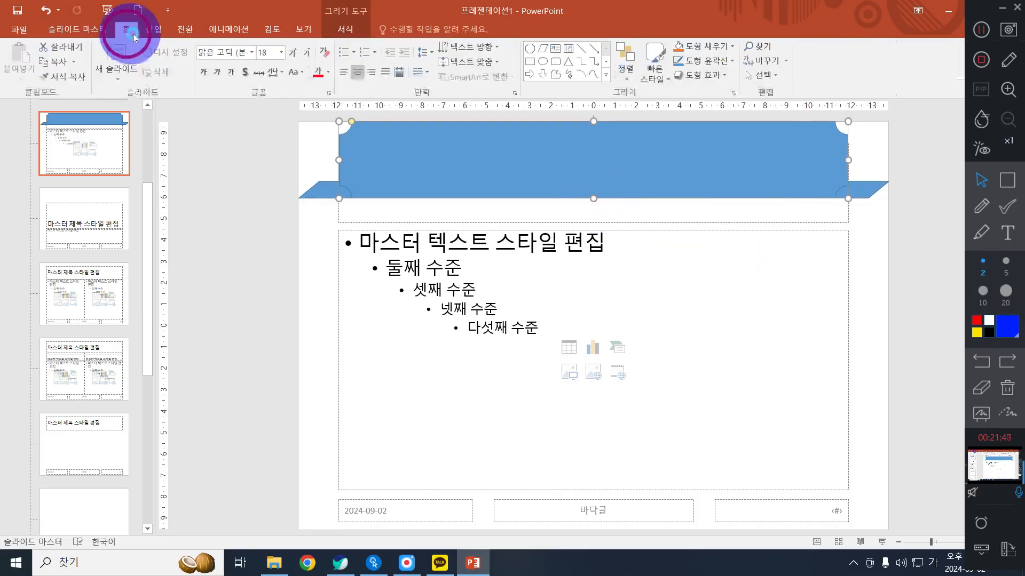
click(606, 75)
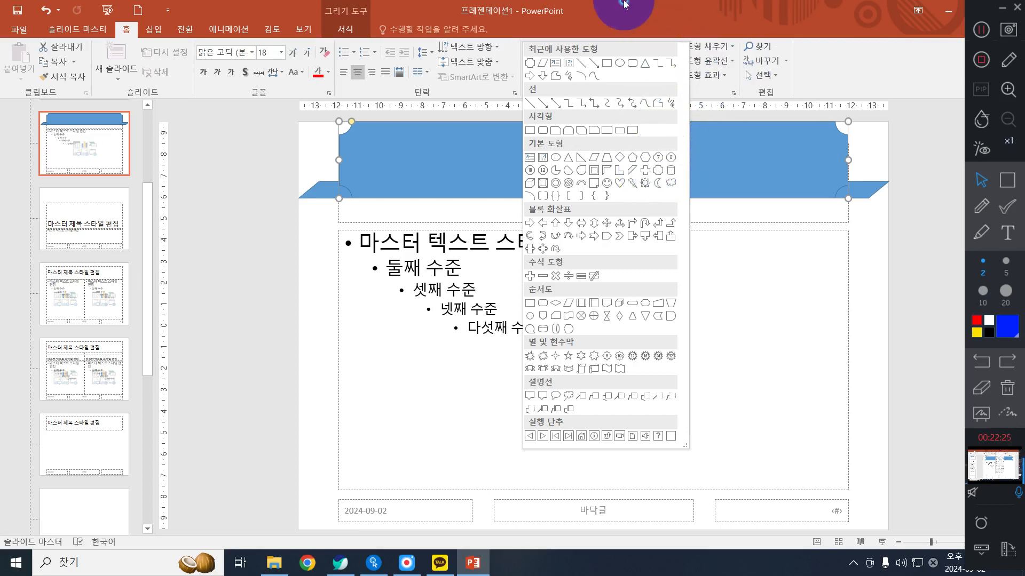
click(624, 4)
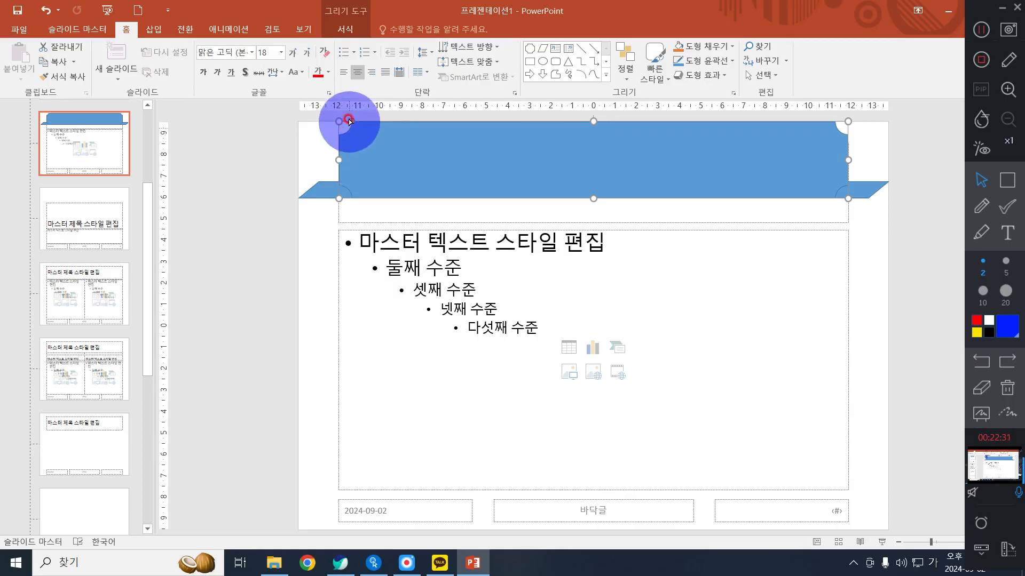
Deepen the plaque's concave corners to their maximum and give it a medium gray theme fill with no outline.
drag(348, 120, 453, 131)
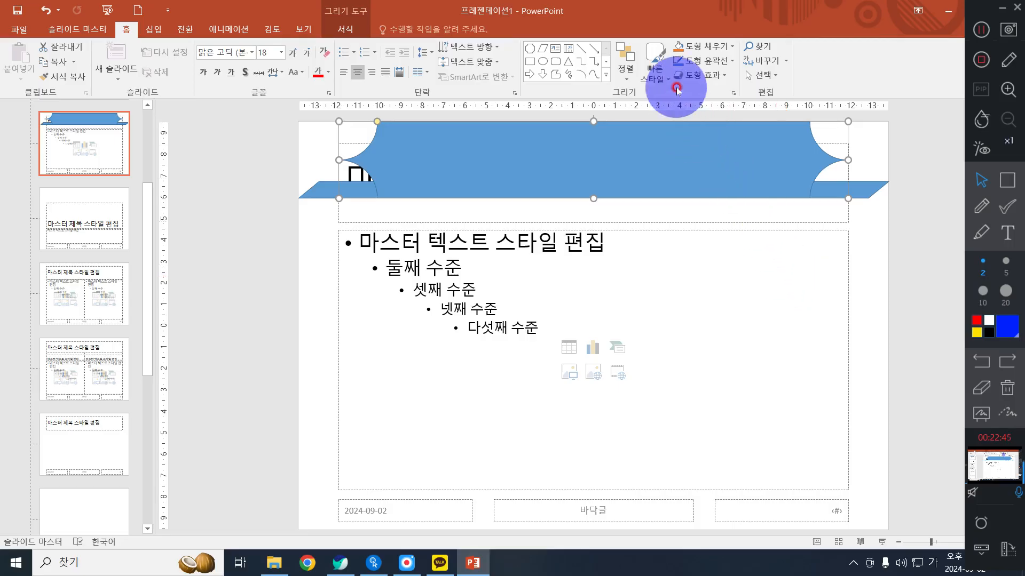
click(711, 46)
click(352, 27)
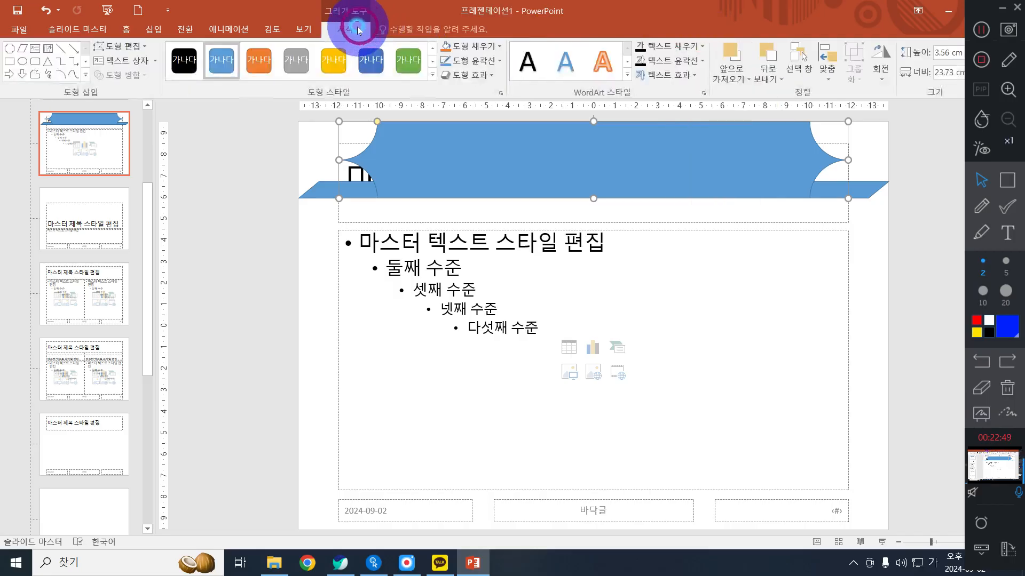
click(479, 47)
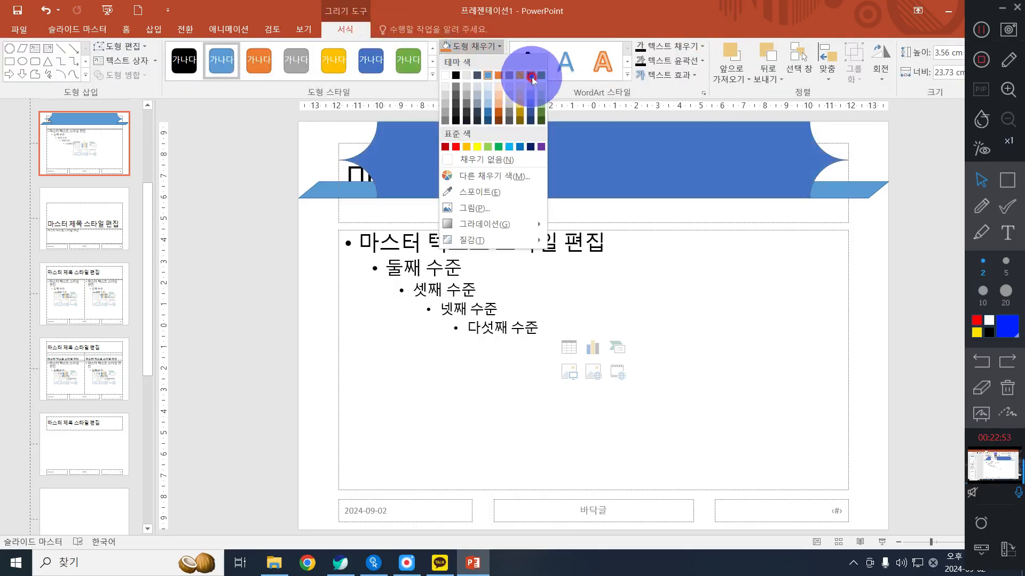
click(508, 75)
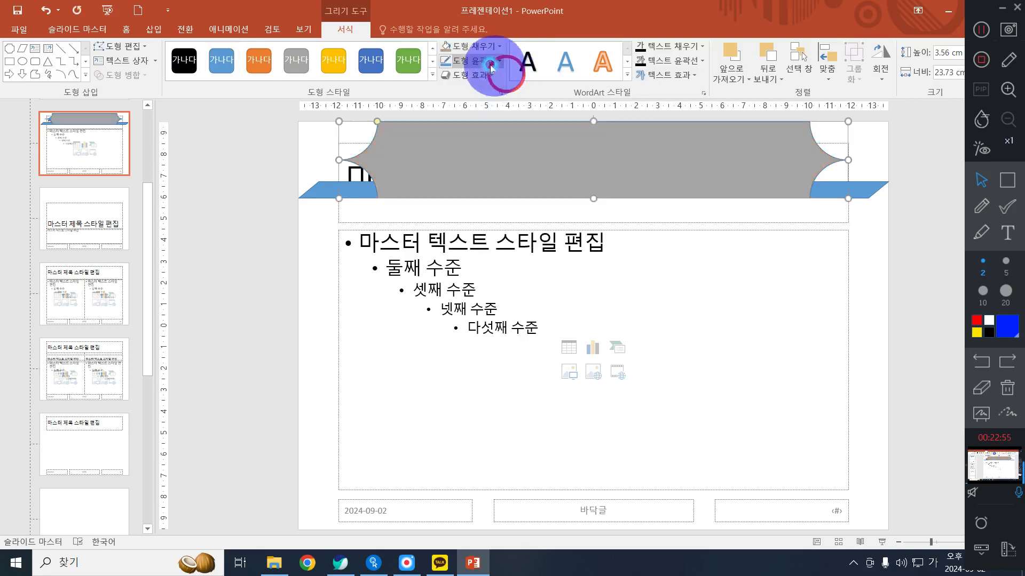
click(497, 61)
click(463, 171)
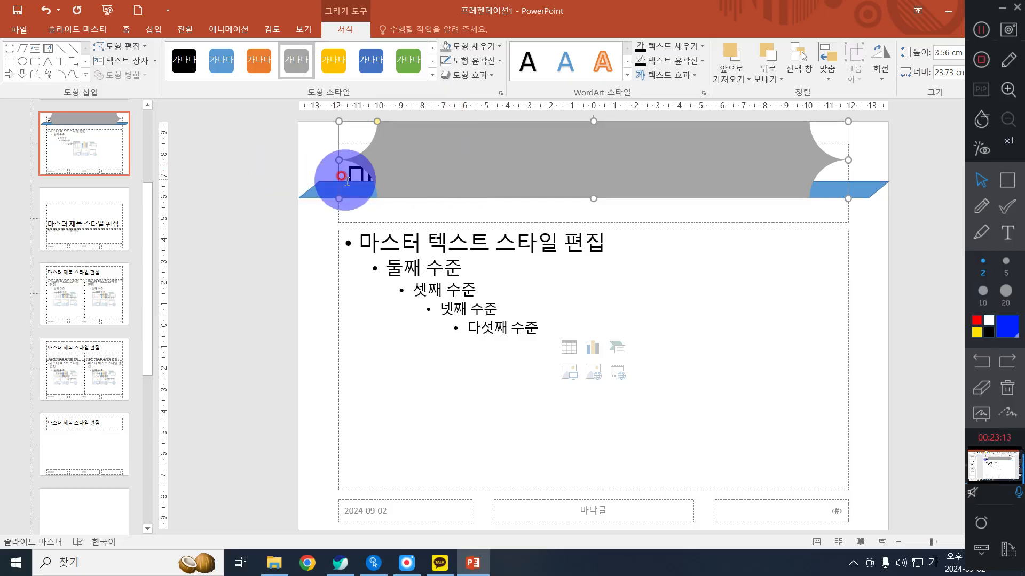
Fill the parallelogram behind the plaque with the darkest shade of the gray theme colour and remove its outline.
click(315, 196)
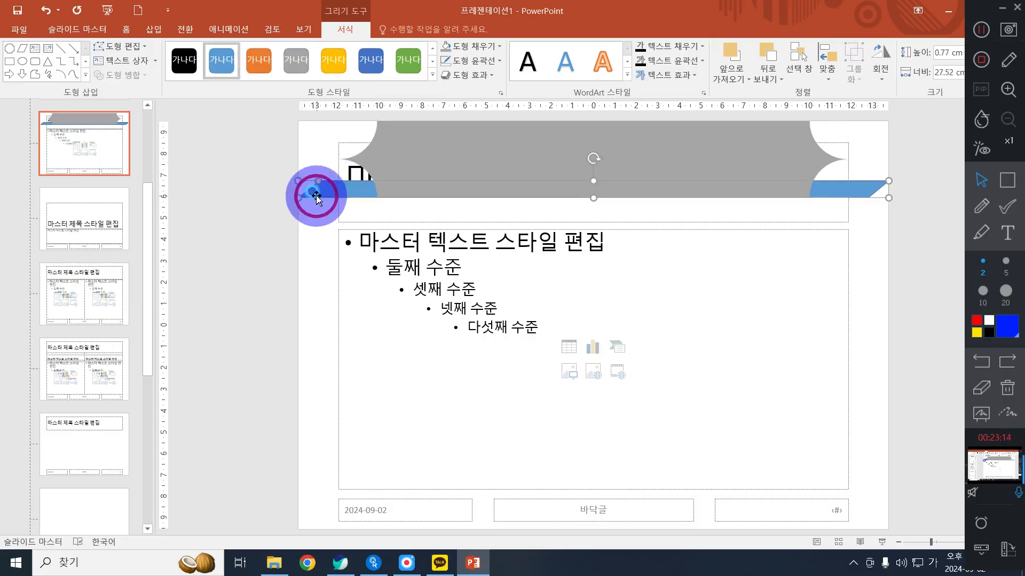
click(475, 46)
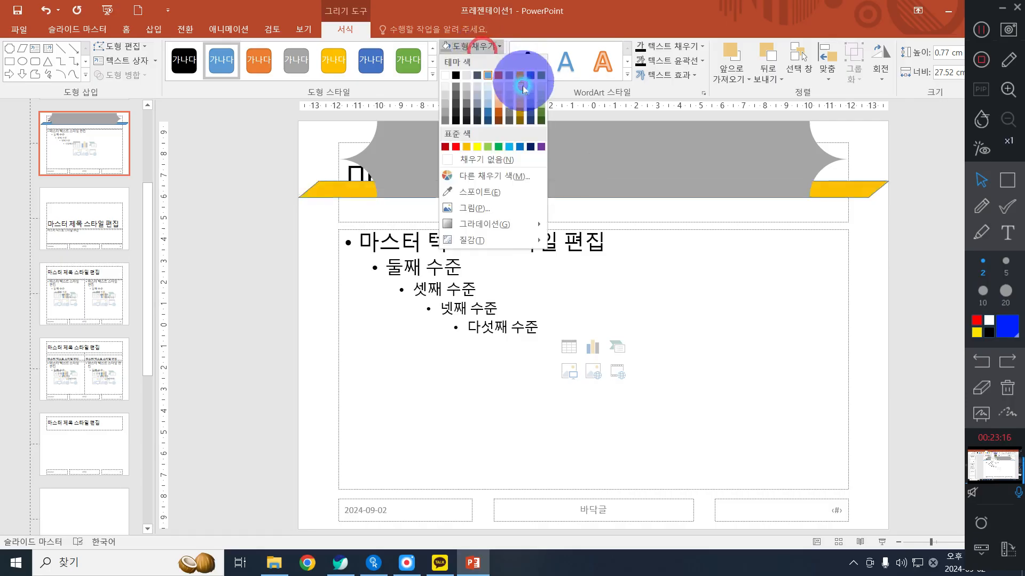
click(506, 114)
click(473, 60)
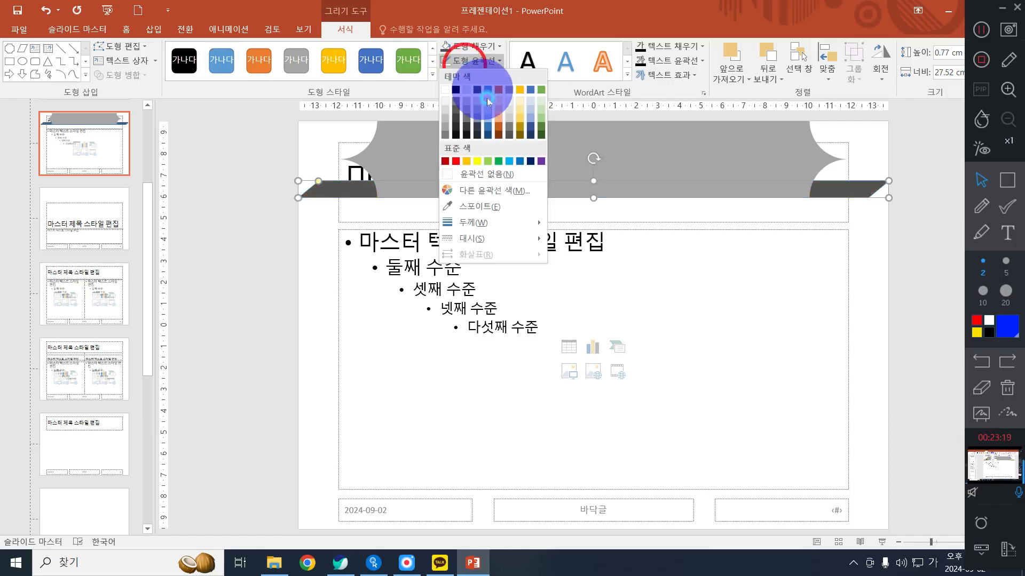
click(486, 173)
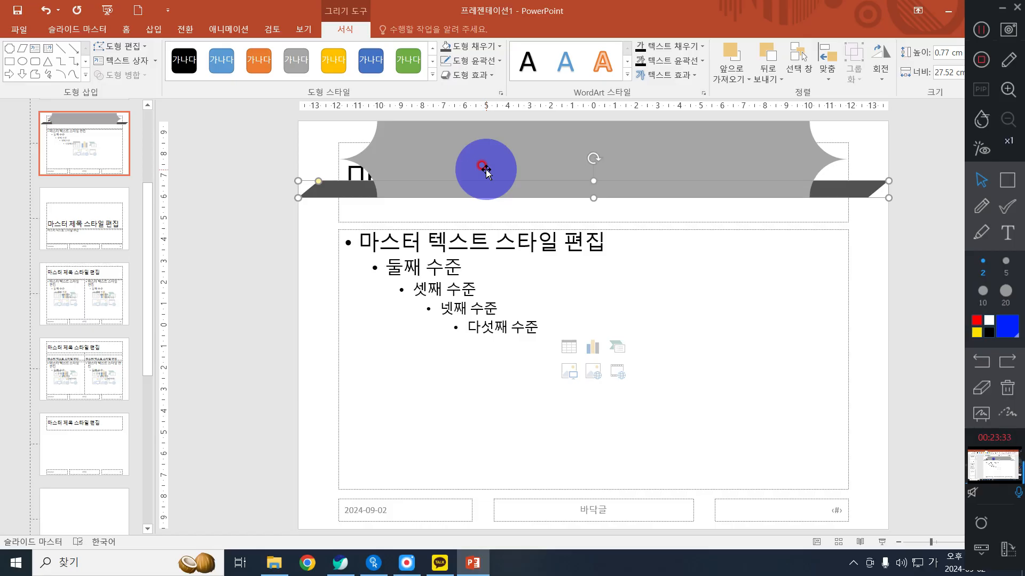
Bring the title placeholder to the front and resize it to match the plaque, about 3.56 cm high.
click(336, 210)
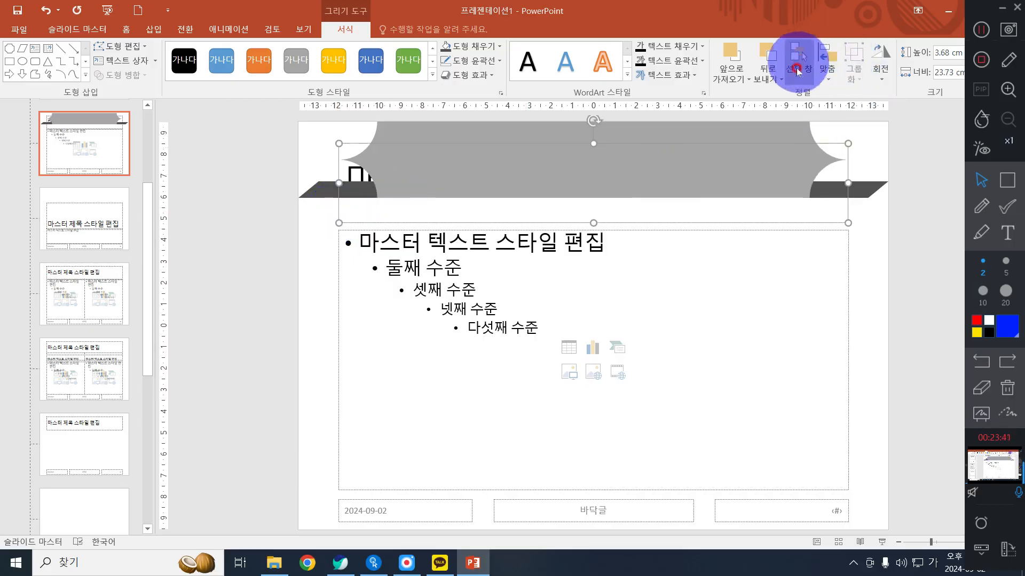
click(831, 78)
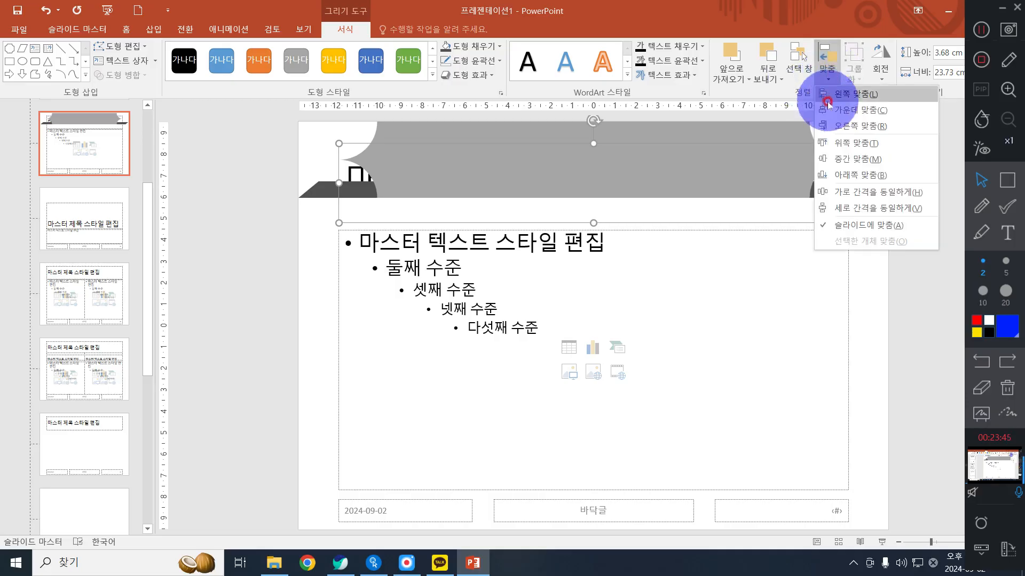
click(829, 76)
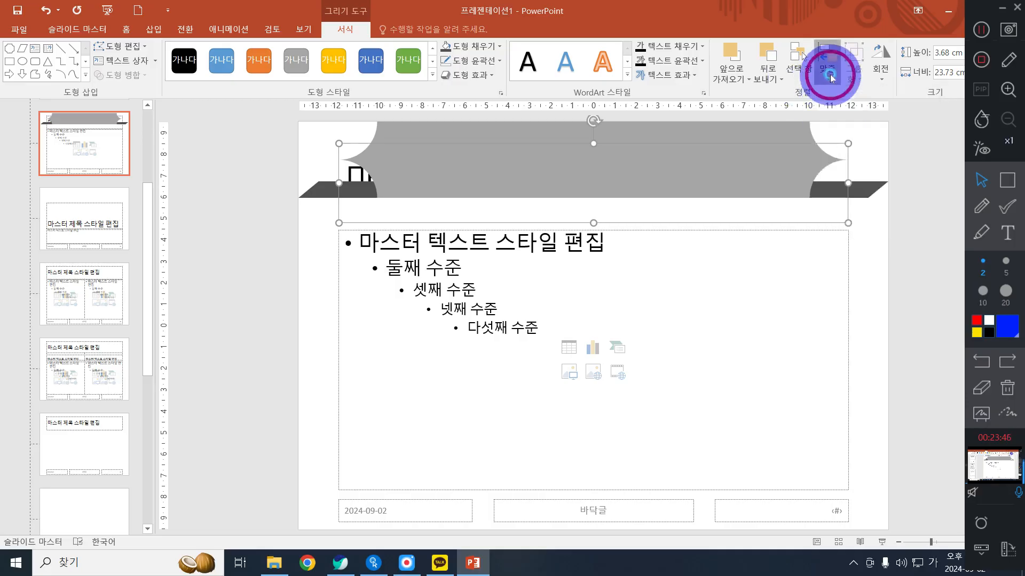
click(741, 79)
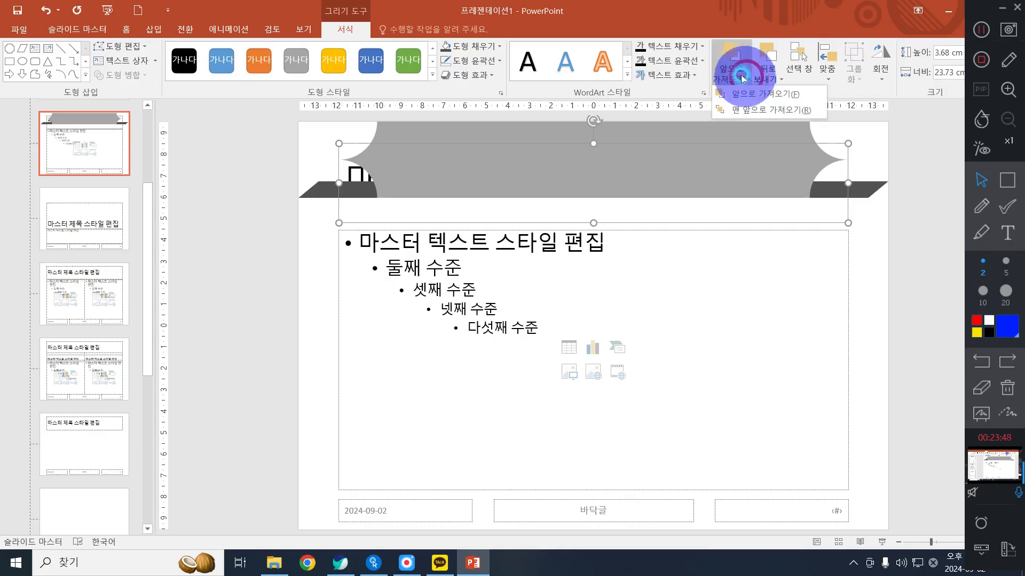
click(753, 108)
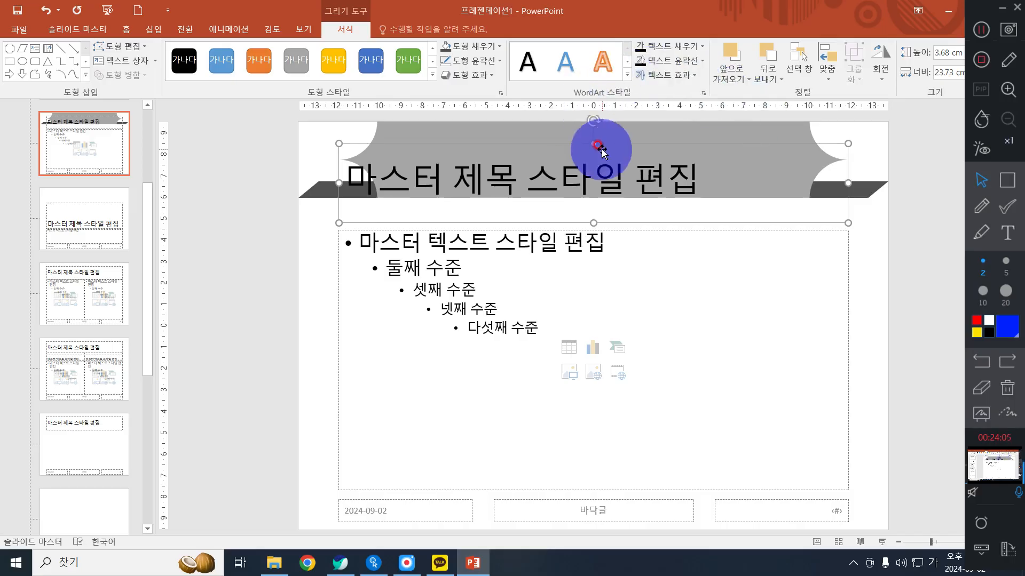
drag(592, 143, 586, 126)
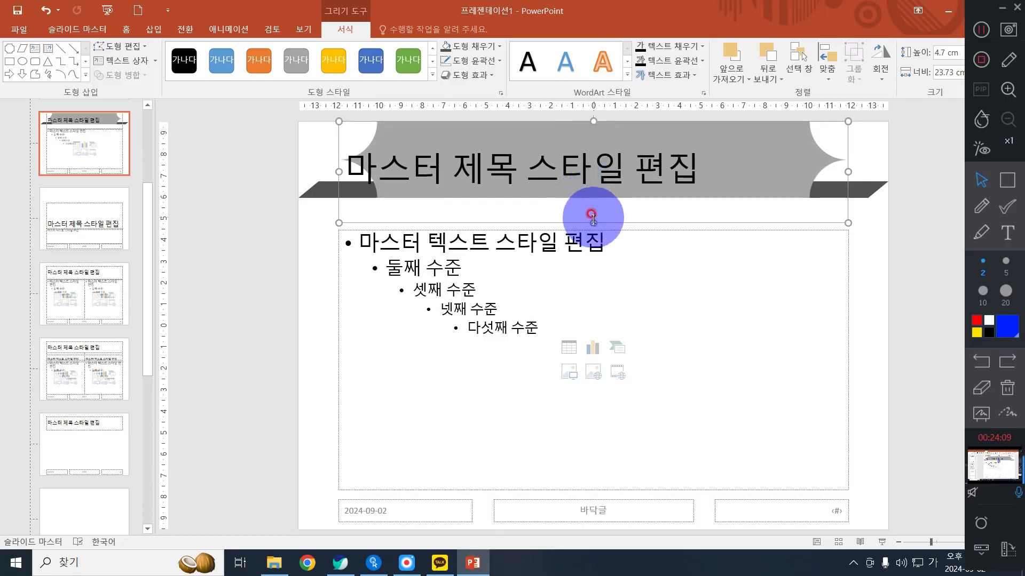
drag(593, 220, 590, 198)
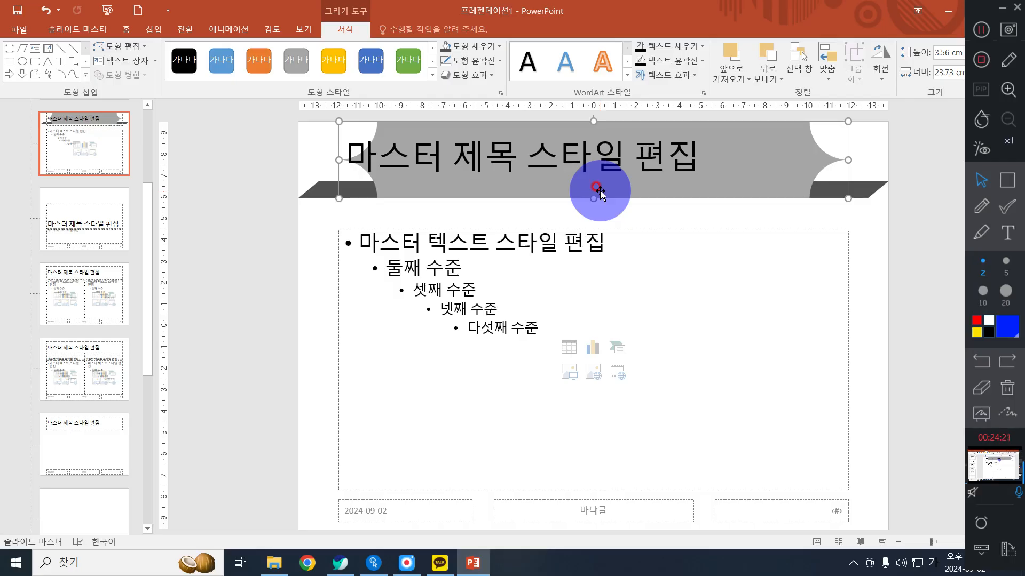
Set the font of the whole title placeholder to 굴림.
triple_click(600, 151)
double_click(600, 150)
double_click(600, 150)
click(601, 151)
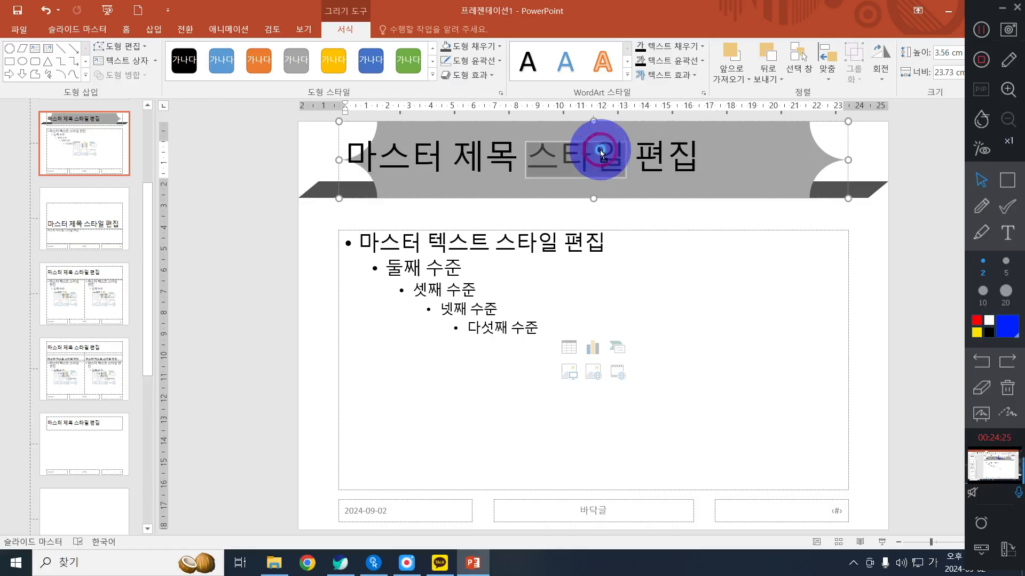
click(589, 124)
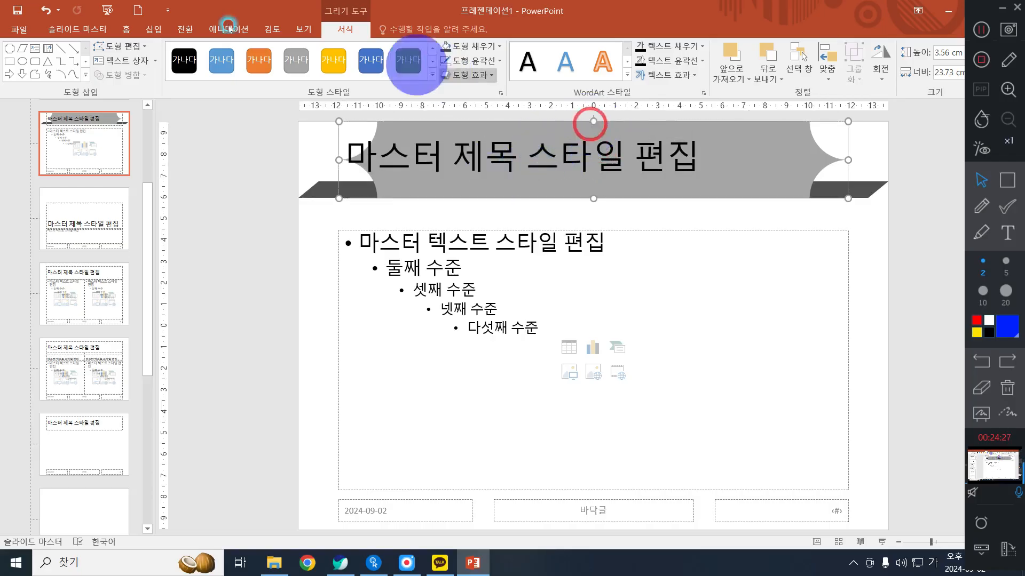
click(126, 29)
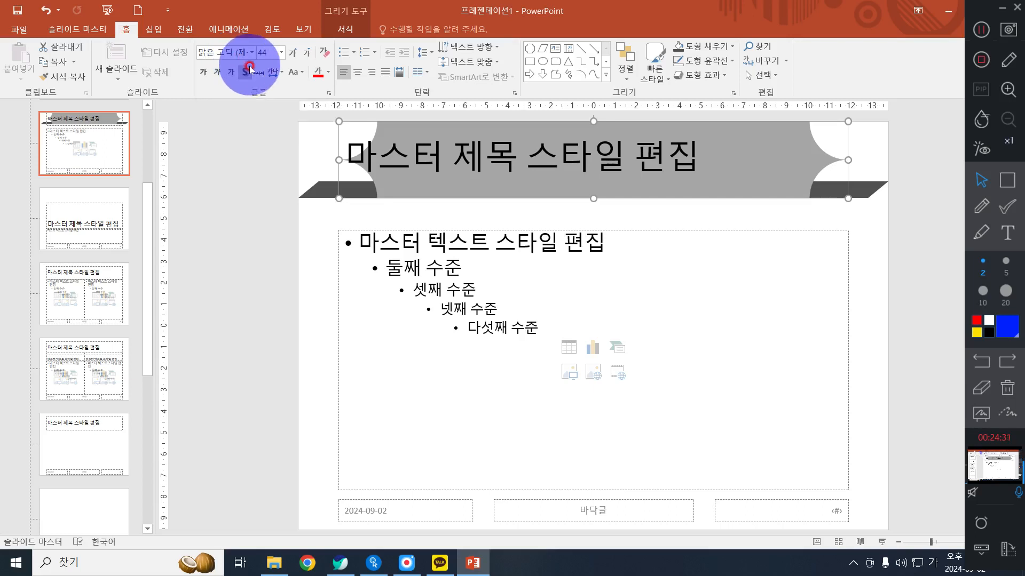
click(223, 49)
text(ㄱ굴림)
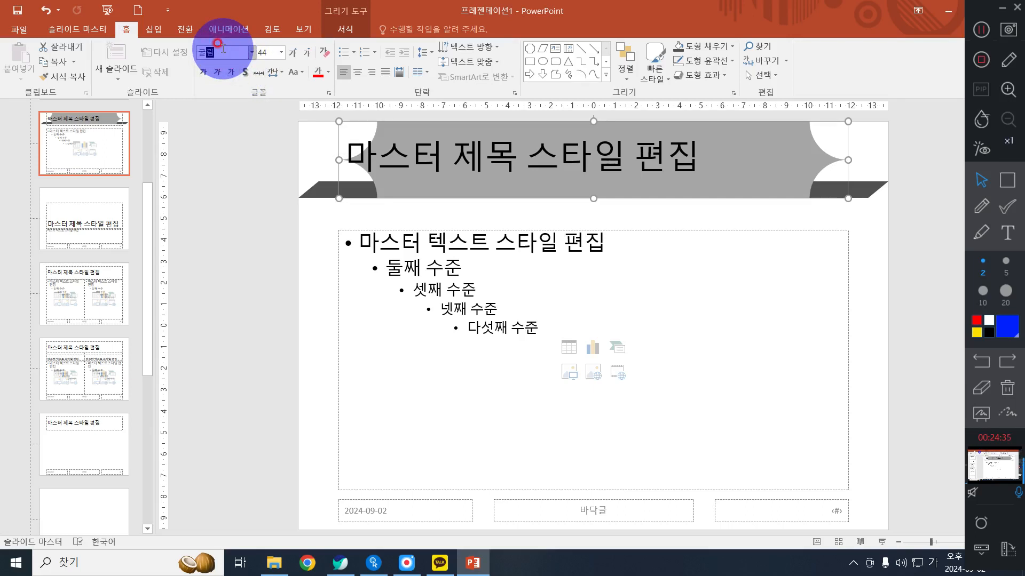
key(Return)
Set the title text size to 40 pt and center it horizontally.
click(273, 58)
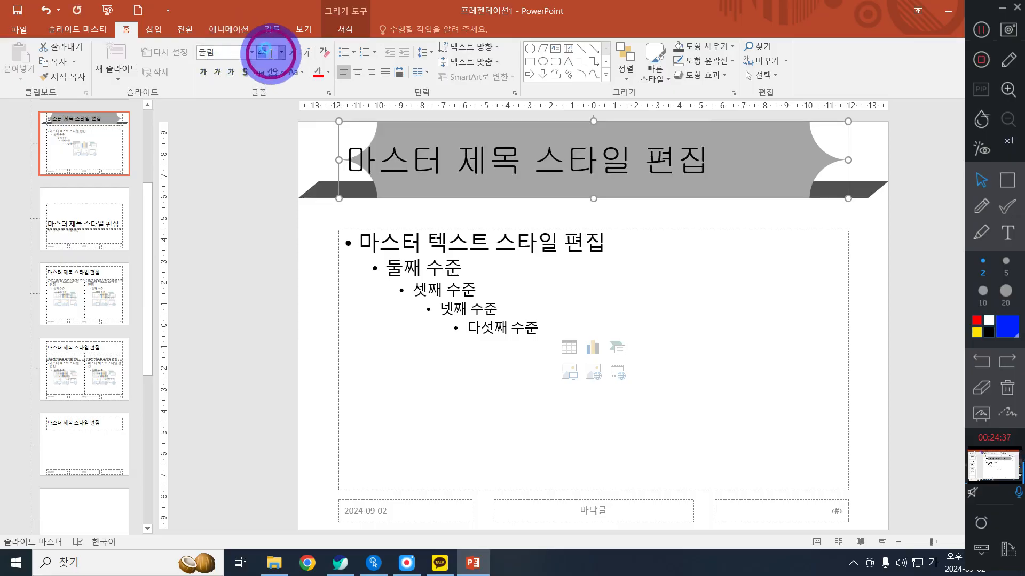
text(40)
key(Return)
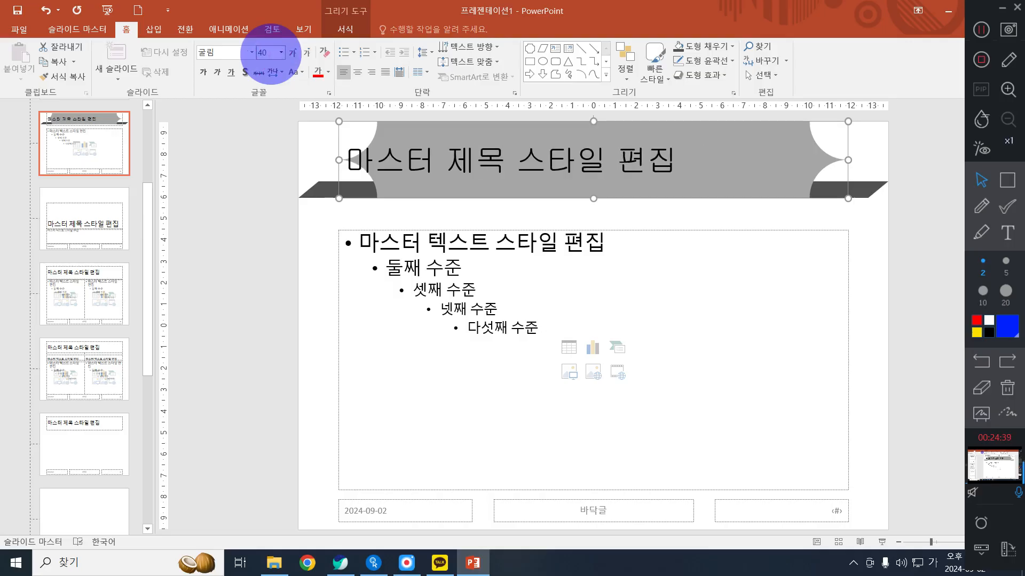
click(358, 73)
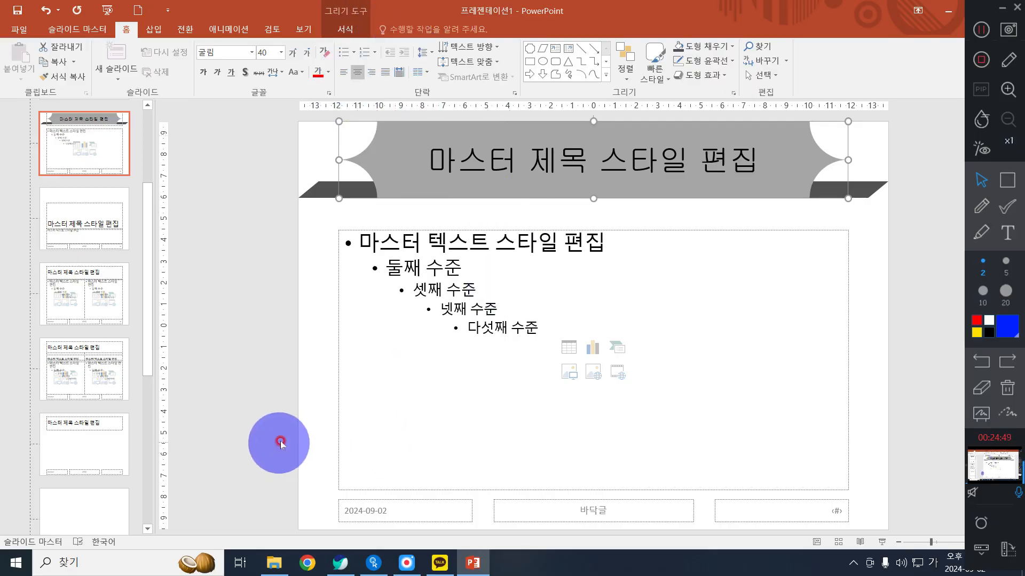
Delete the date and footer placeholders from the layout, keeping the slide number placeholder.
drag(294, 477, 733, 551)
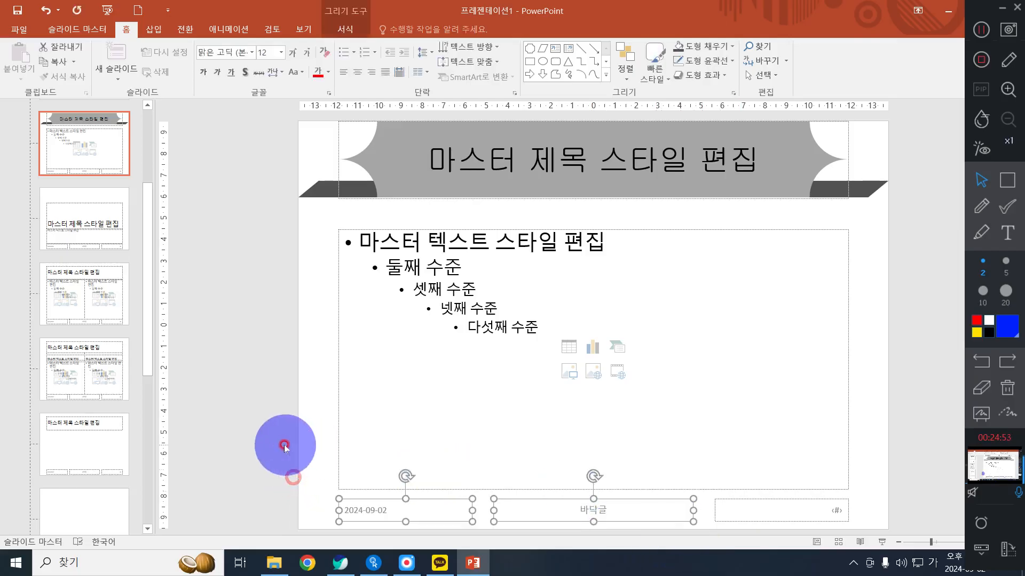
drag(219, 419, 735, 569)
key(Delete)
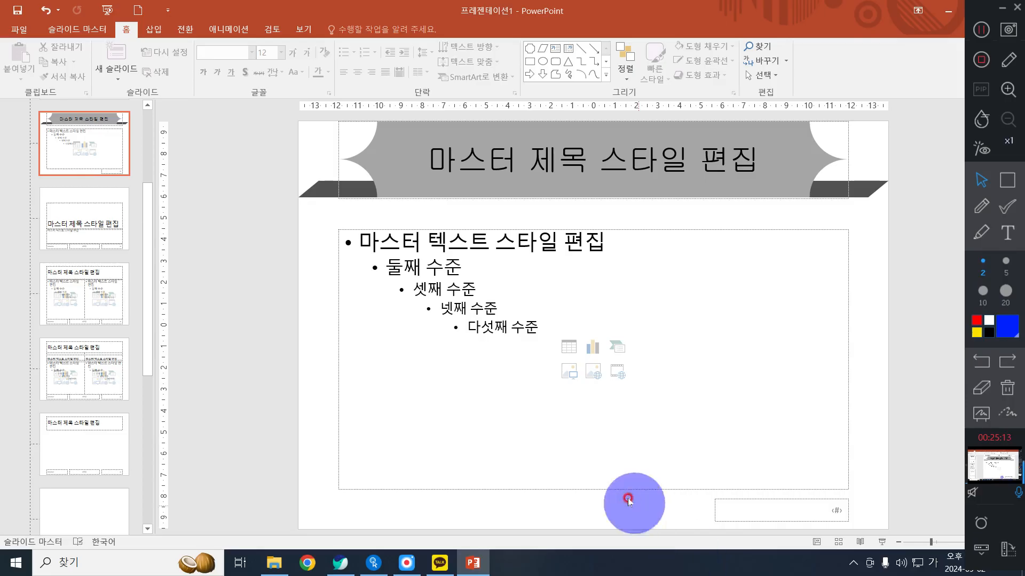
Insert the logo picture 로고1.jpg from the Picture folder inside the ITQ documents folder into the layout.
click(150, 31)
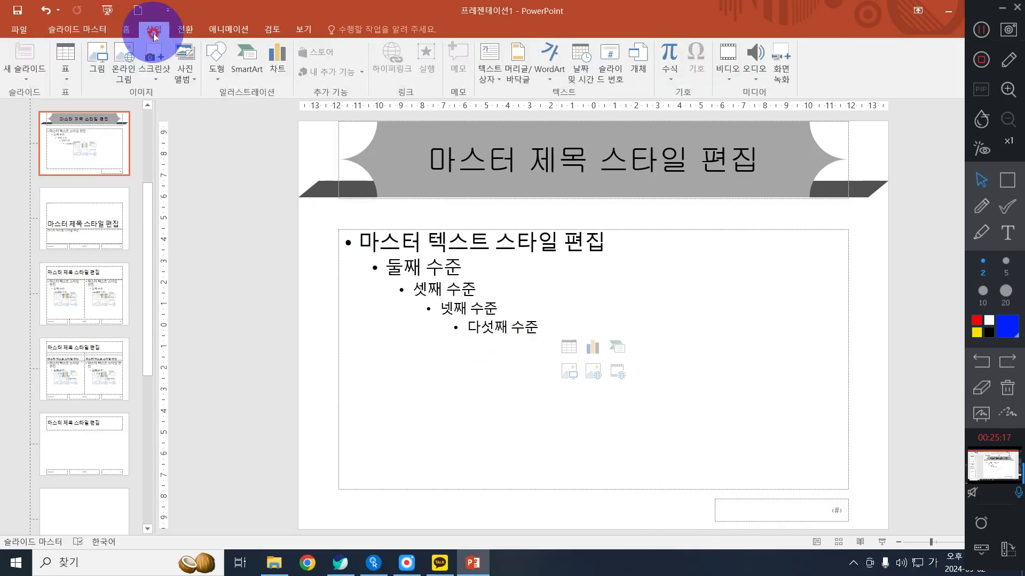
click(101, 55)
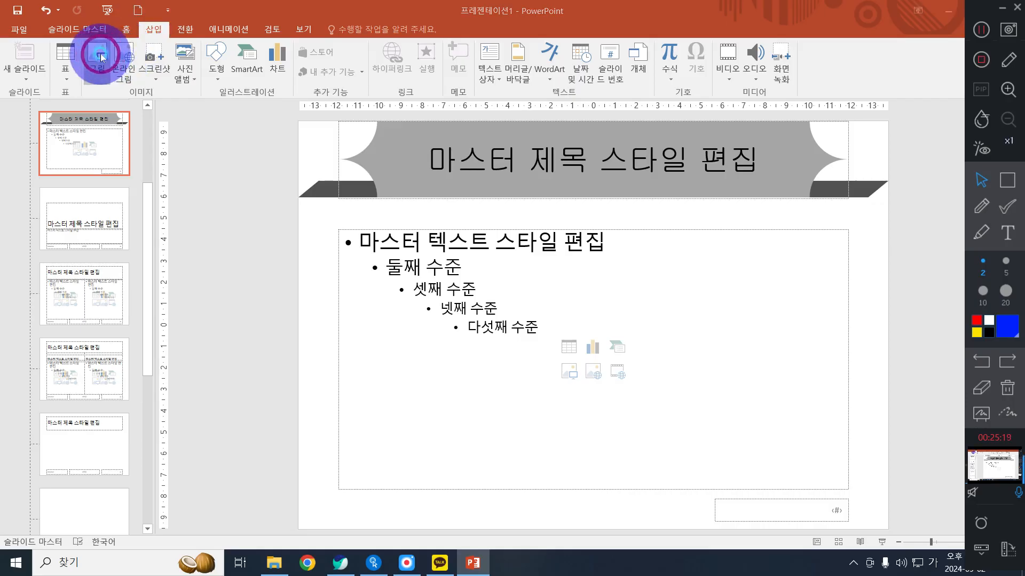
scroll(69, 195, up, 3)
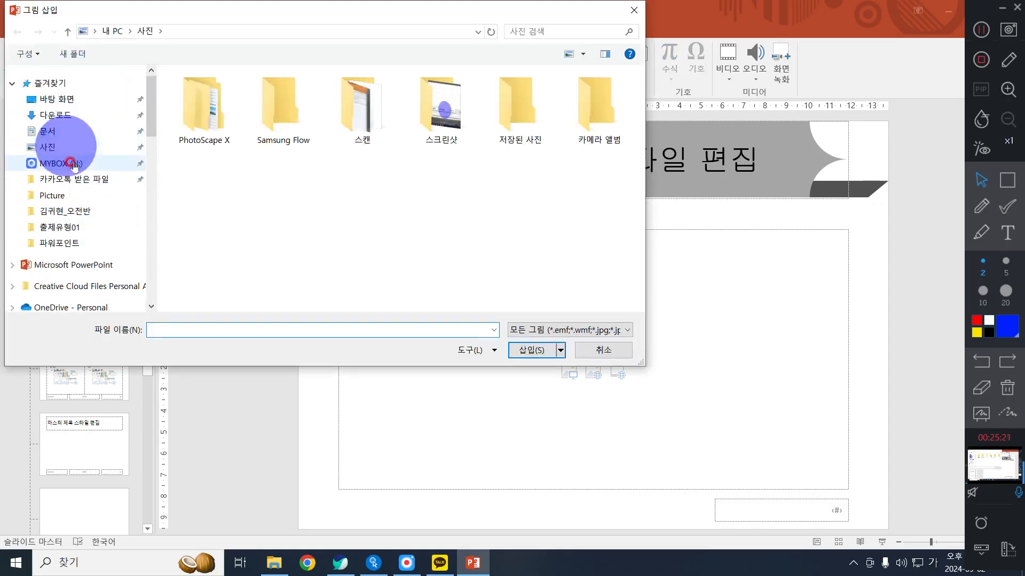
click(48, 130)
click(523, 100)
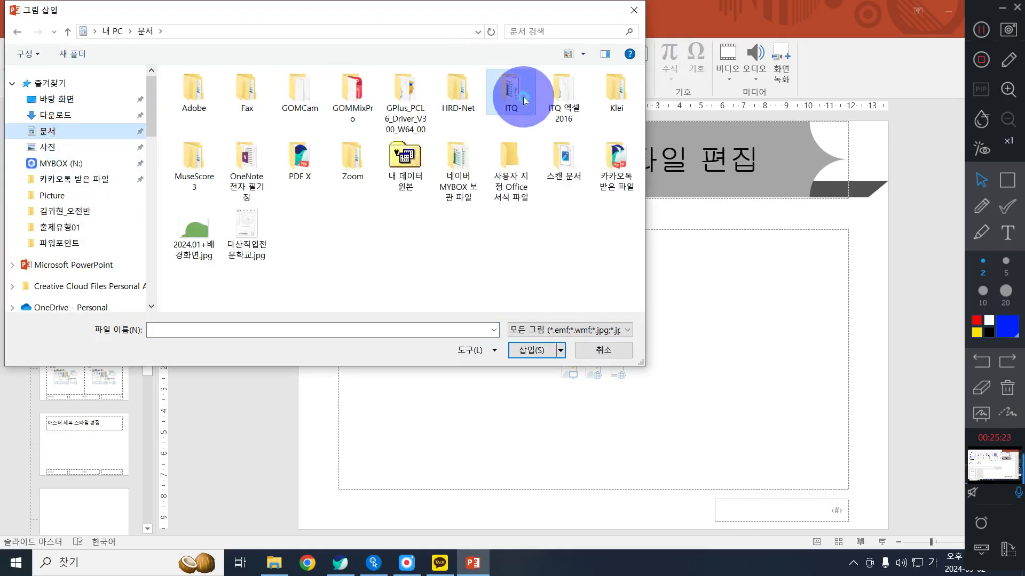
double_click(524, 100)
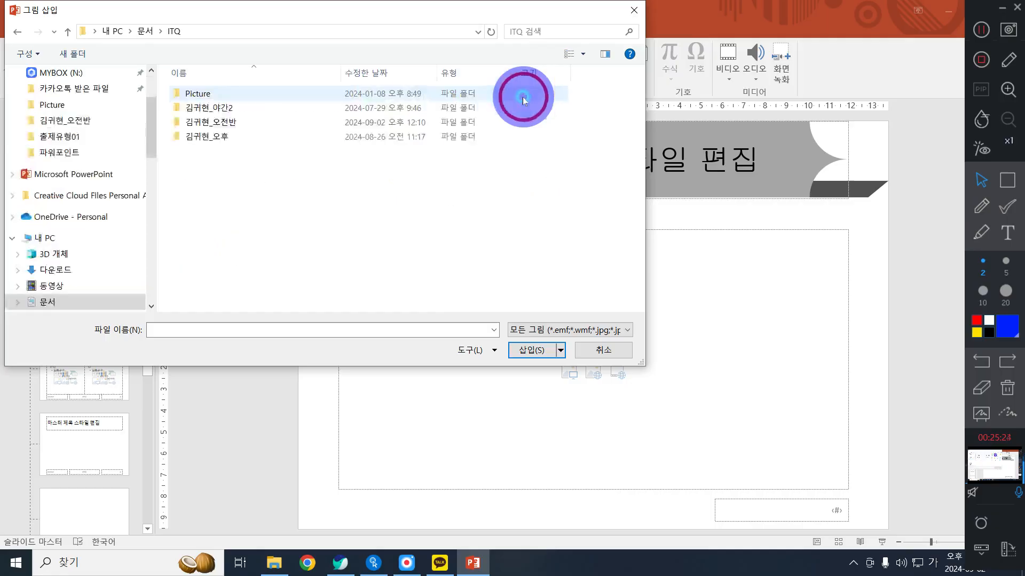
double_click(208, 94)
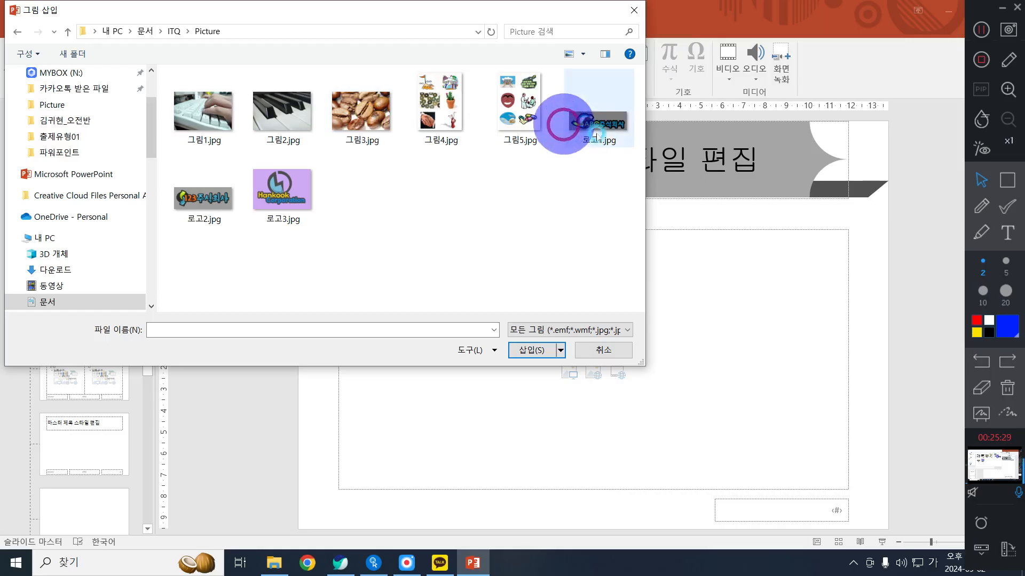
click(597, 134)
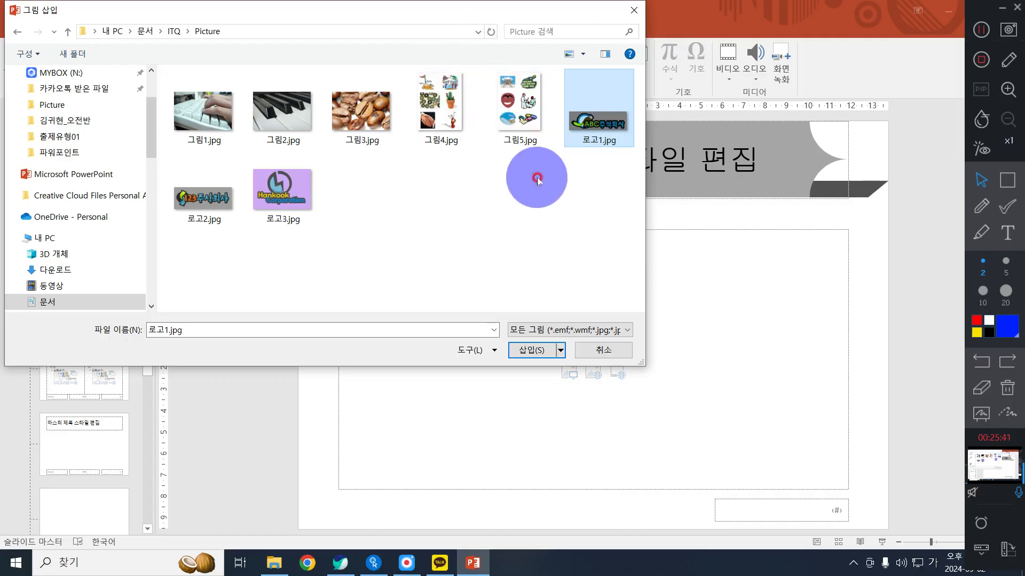
click(214, 210)
click(590, 114)
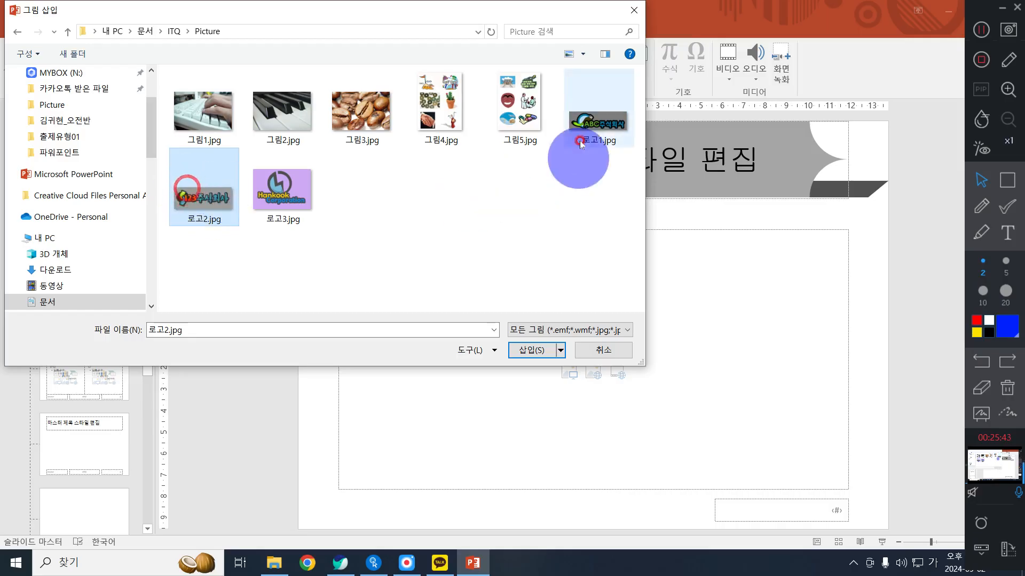
click(543, 357)
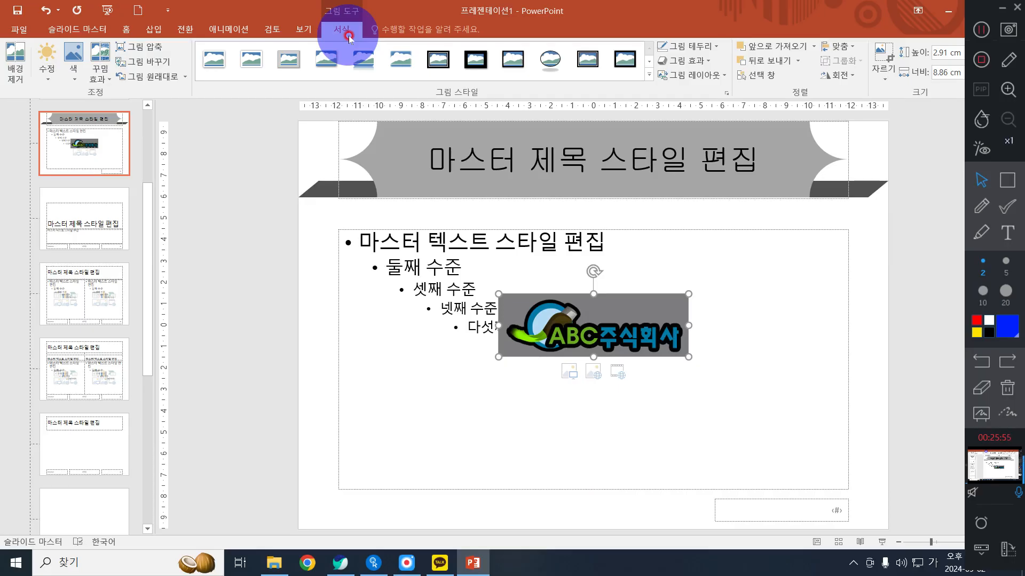
Make the logo's gray background transparent by setting that gray as the transparent color.
click(81, 72)
click(126, 308)
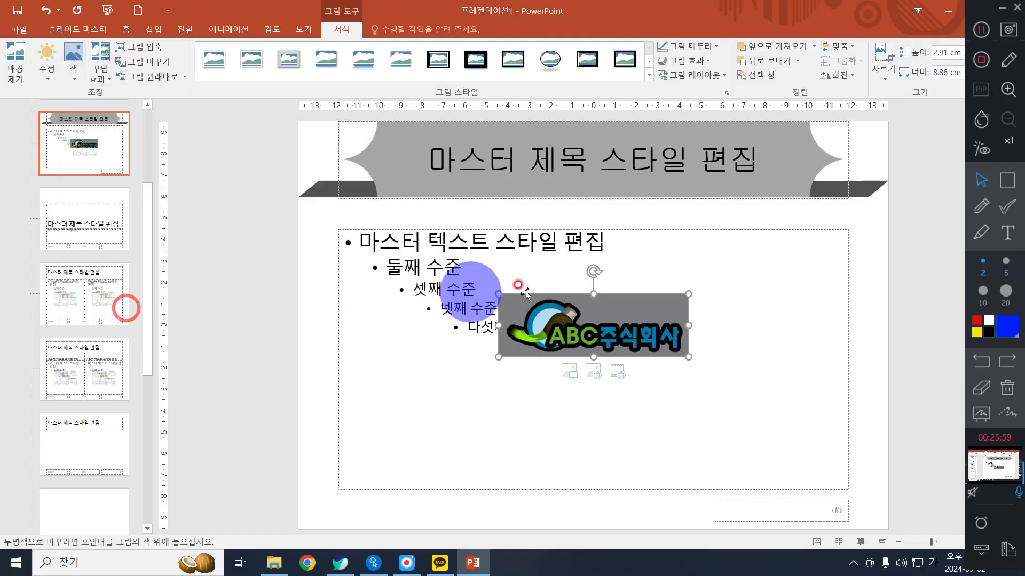
click(627, 312)
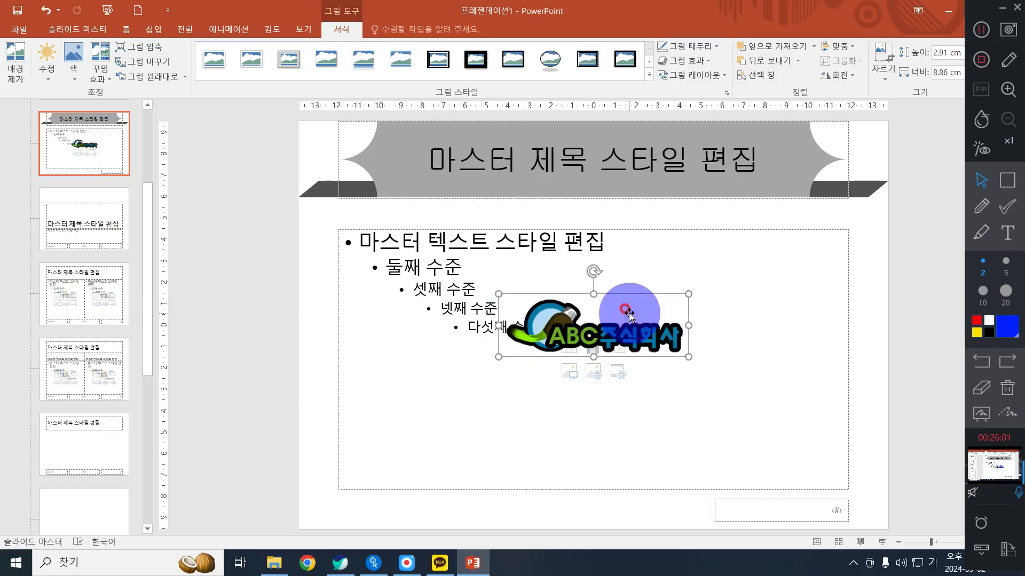
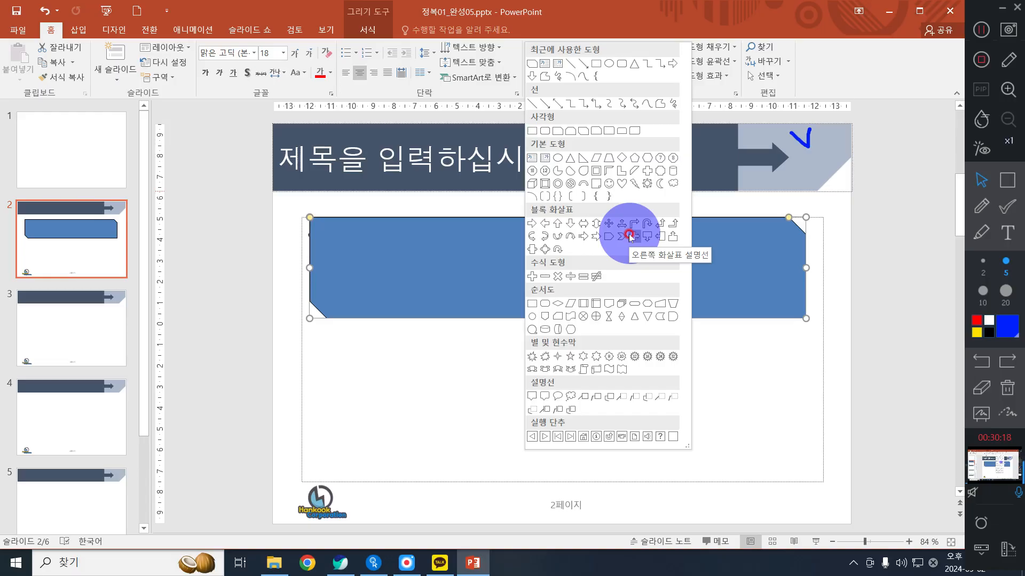
Draw a small right arrow callout (오른쪽 화살표 설명선) below the blue banner shape on slide 2.
click(630, 237)
drag(327, 346, 405, 425)
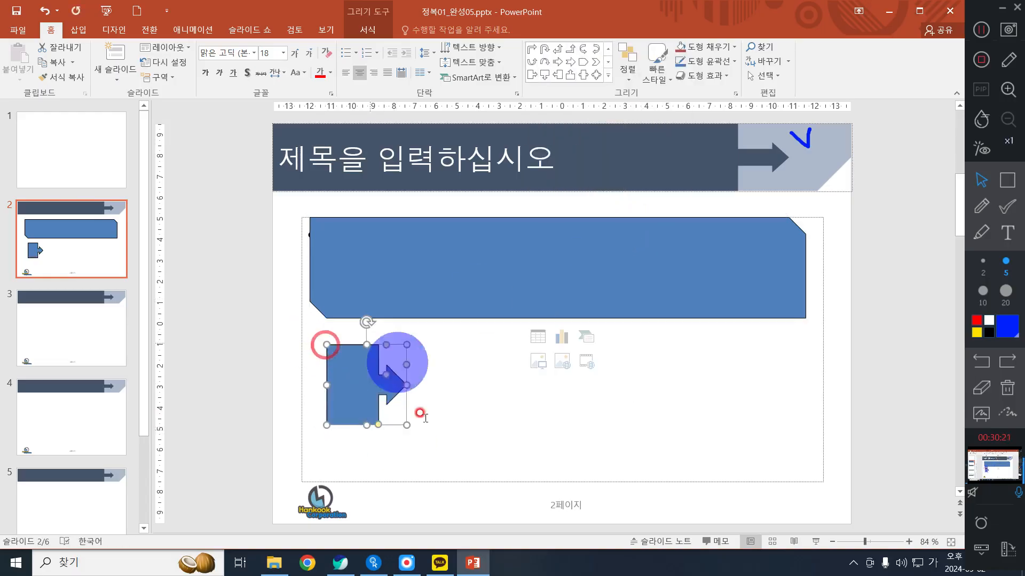
click(229, 360)
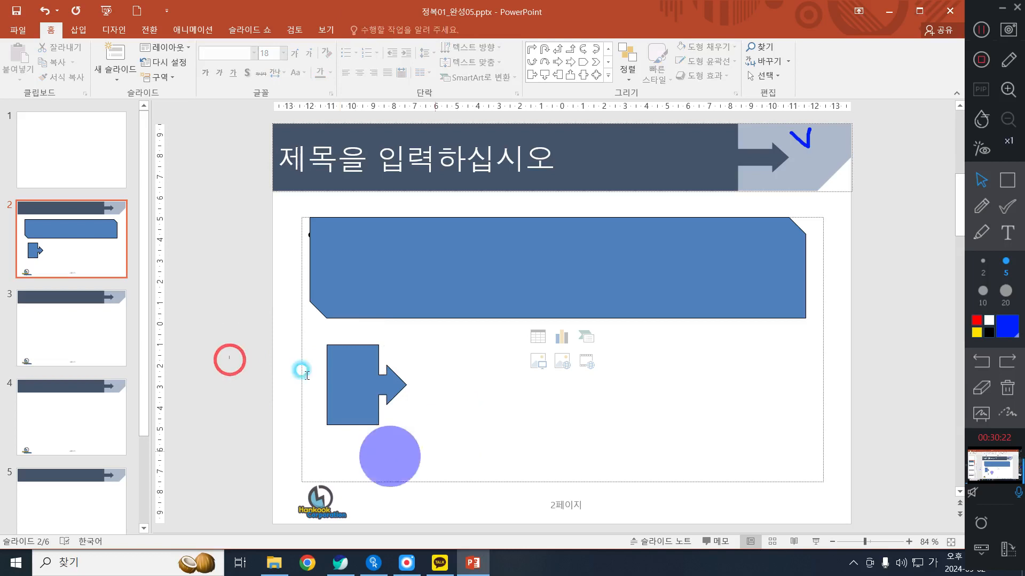
Widen the right arrow callout to nearly the blue banner's width and extend its box part toward the arrowhead.
click(611, 76)
click(396, 369)
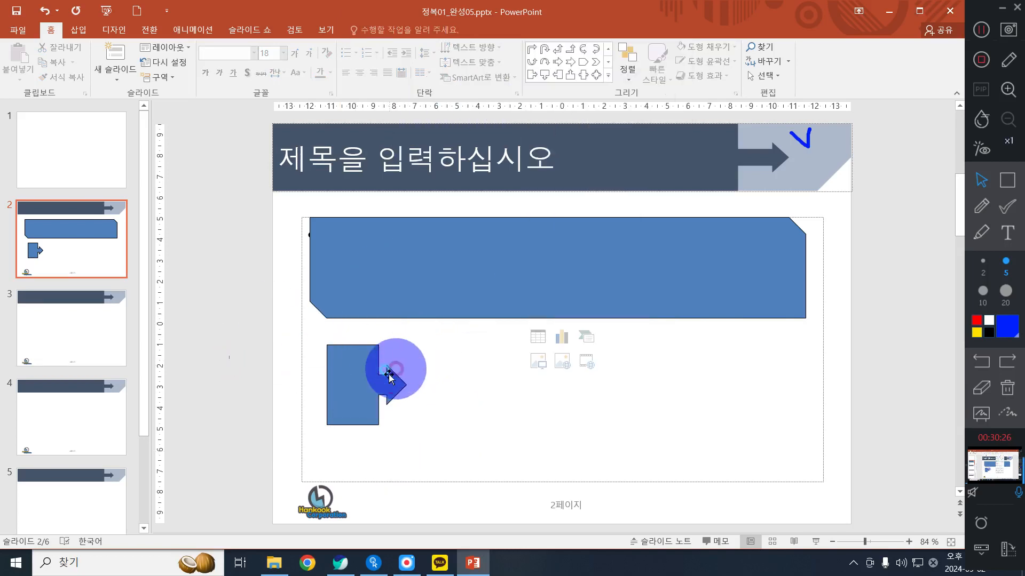
click(359, 383)
drag(438, 391, 789, 412)
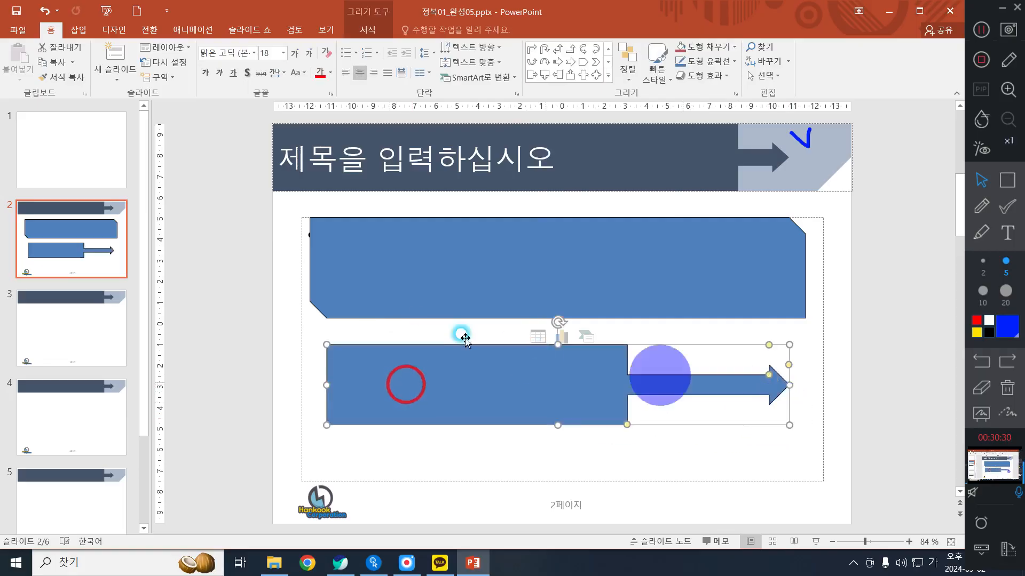
mouse_move(526, 379)
mouse_down()
mouse_move(514, 373)
mouse_move(526, 382)
mouse_up()
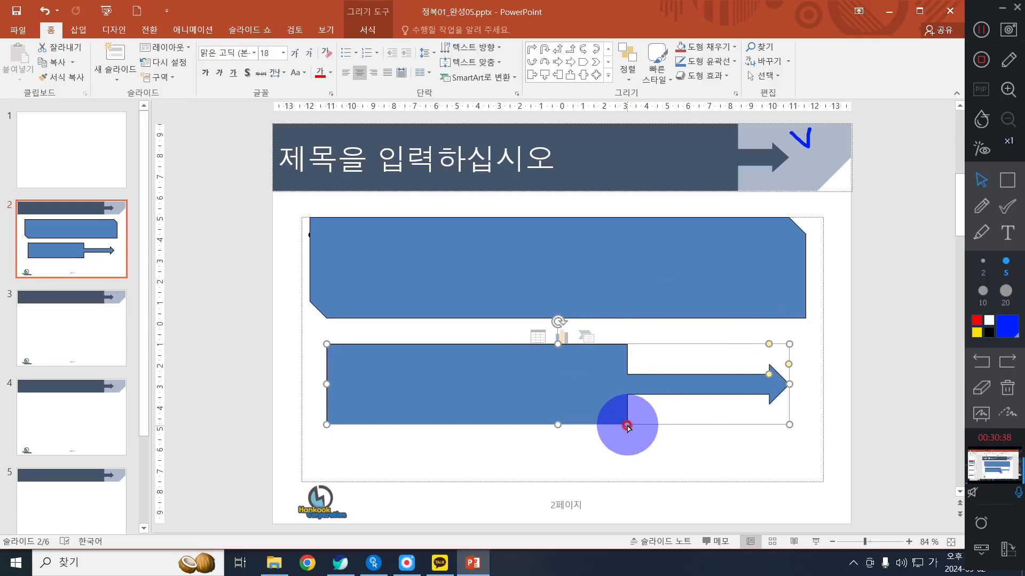
drag(627, 427, 739, 426)
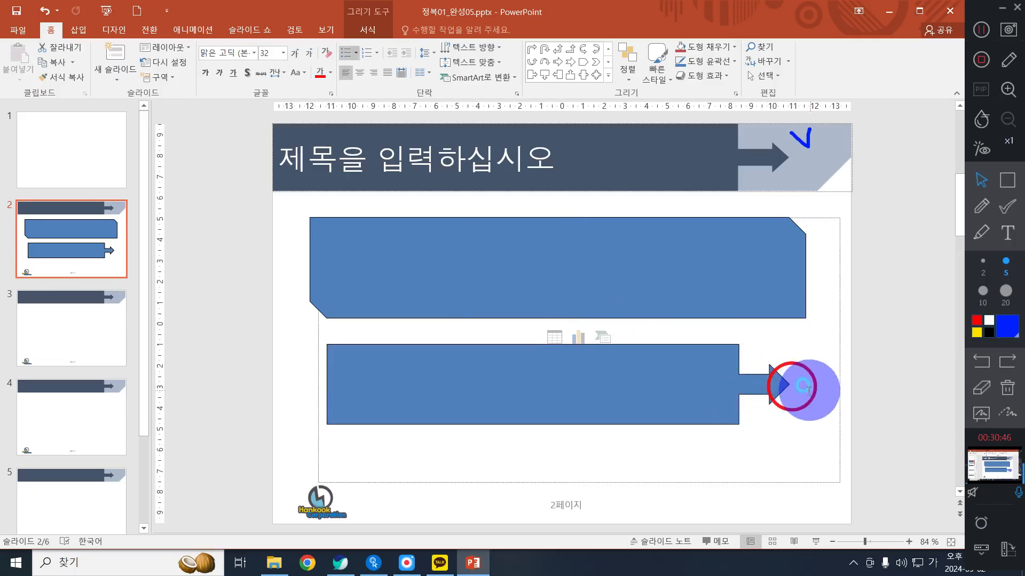
Delete the right arrow callout and the blue banner shape from slide 2.
click(870, 272)
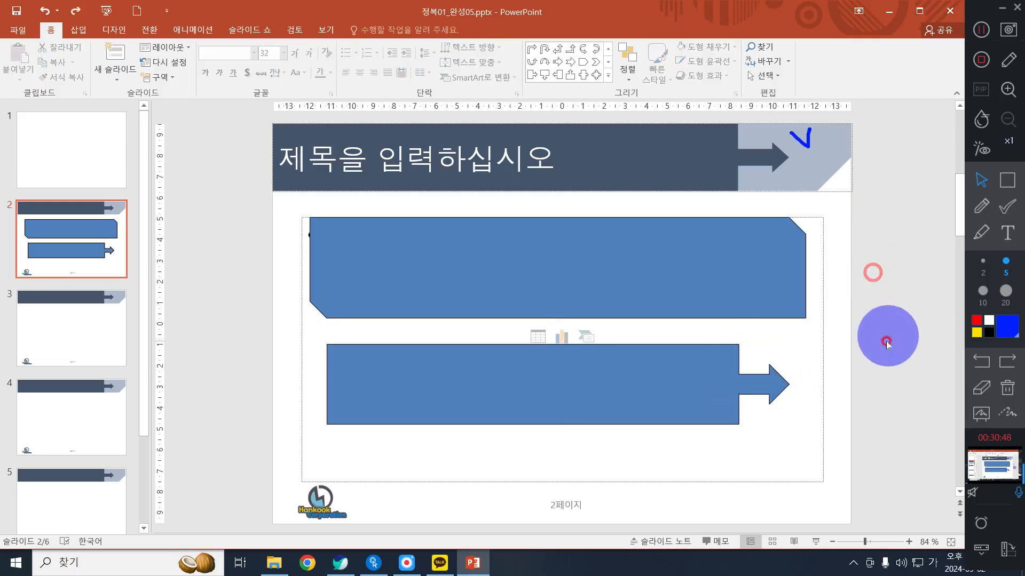
click(628, 368)
key(Delete)
click(590, 252)
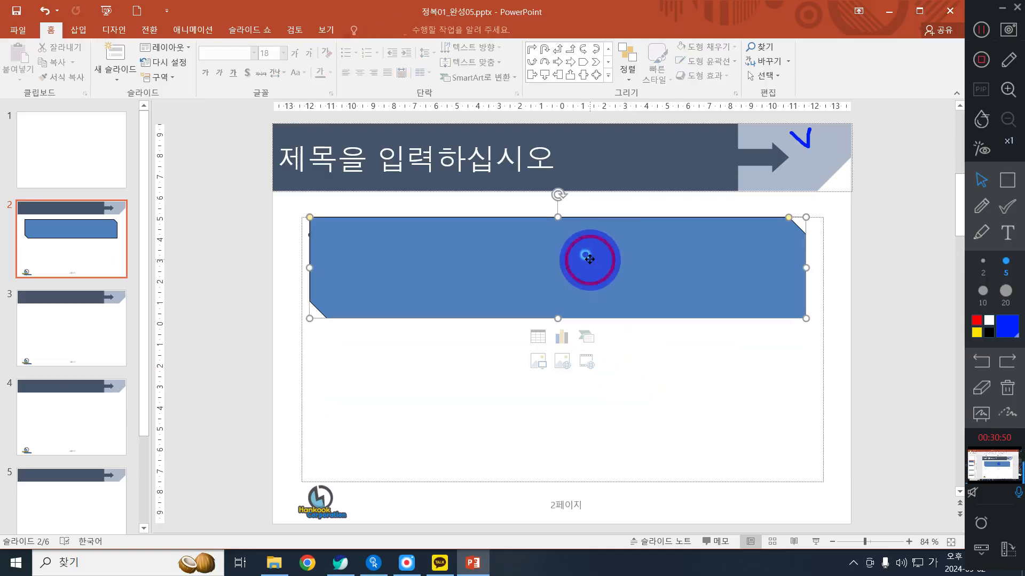
key(Delete)
Minimize the 정복01_완성05.pptx presentation and bring up a new blank presentation.
click(888, 12)
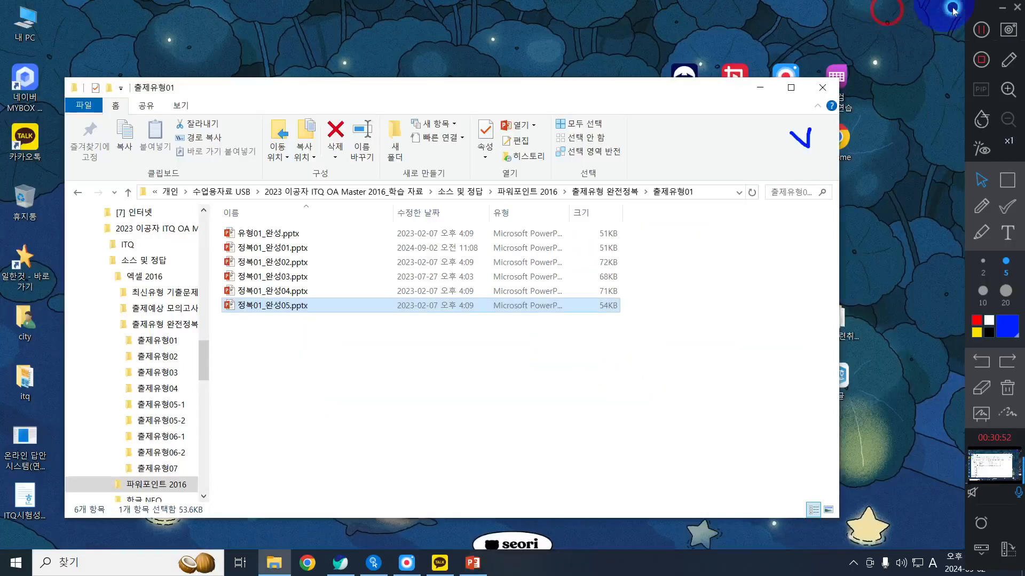
click(896, 12)
click(20, 165)
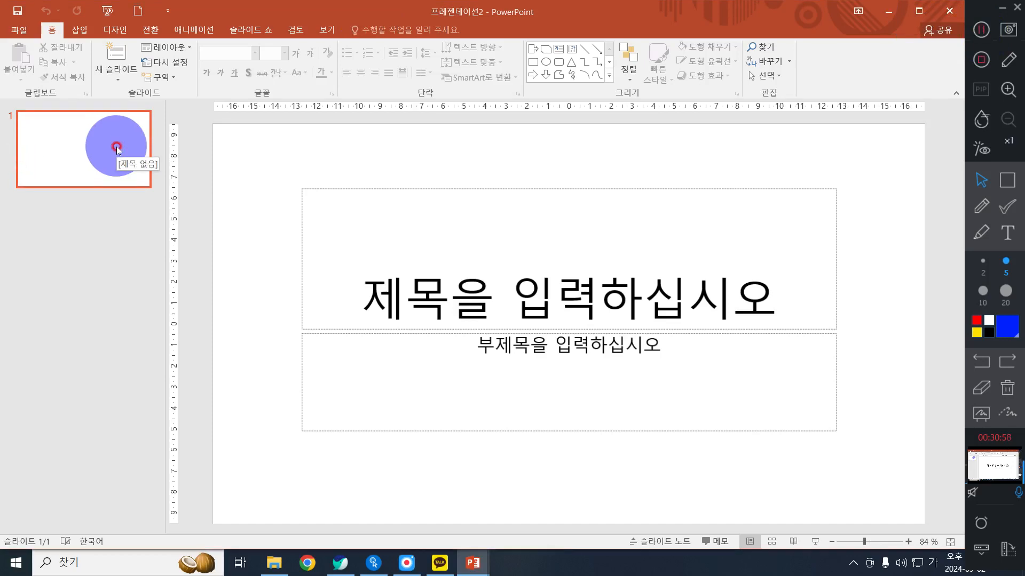
Set the new presentation's slide size to A4 paper (210x297mm) and scale the content to fit the new slides.
click(114, 146)
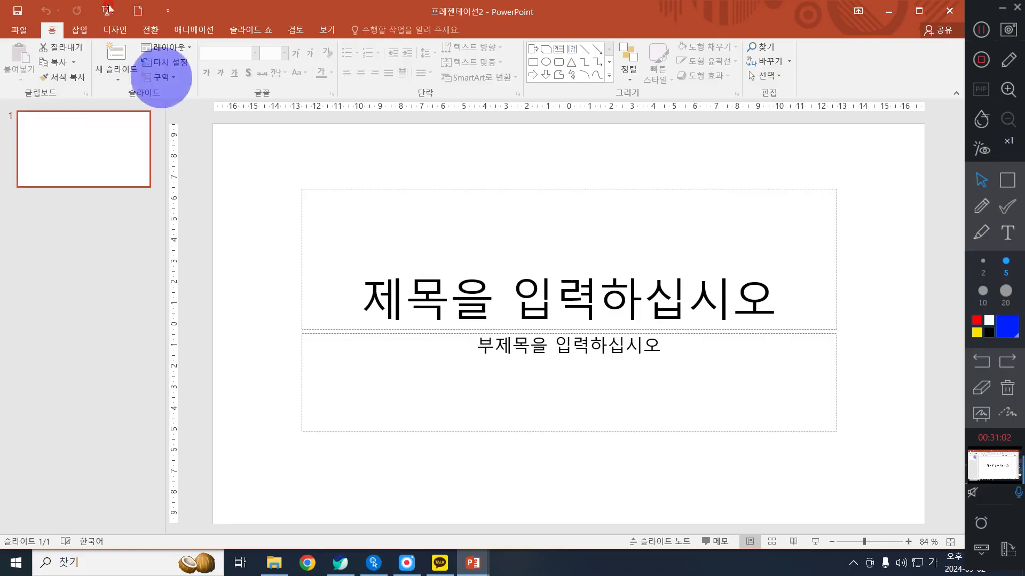
click(112, 30)
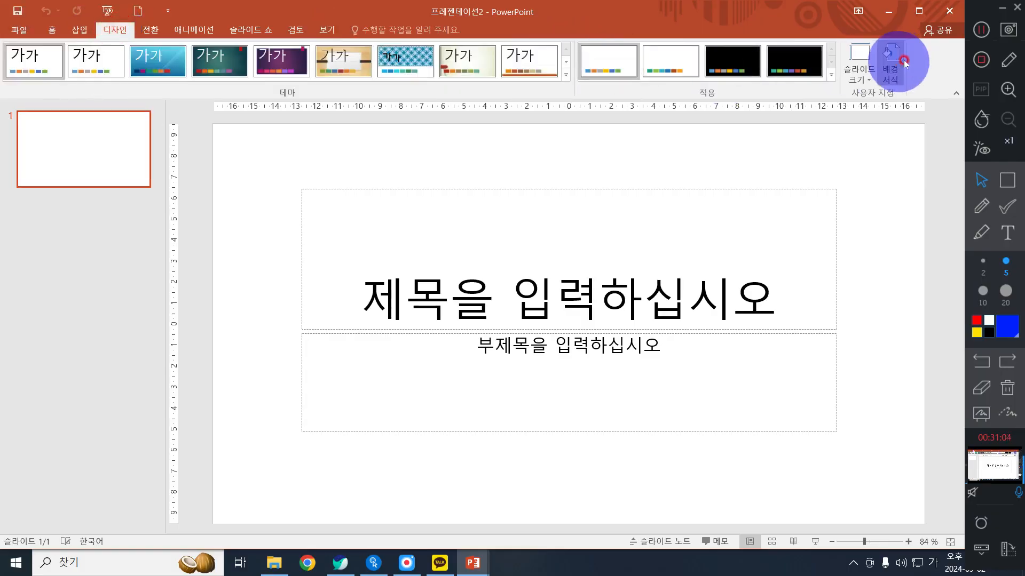
click(861, 59)
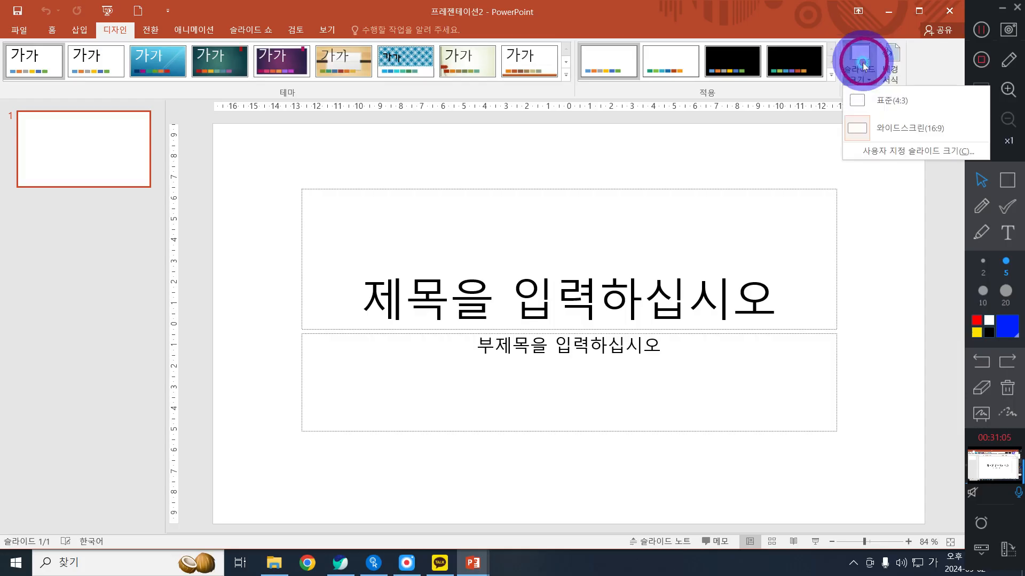
click(890, 152)
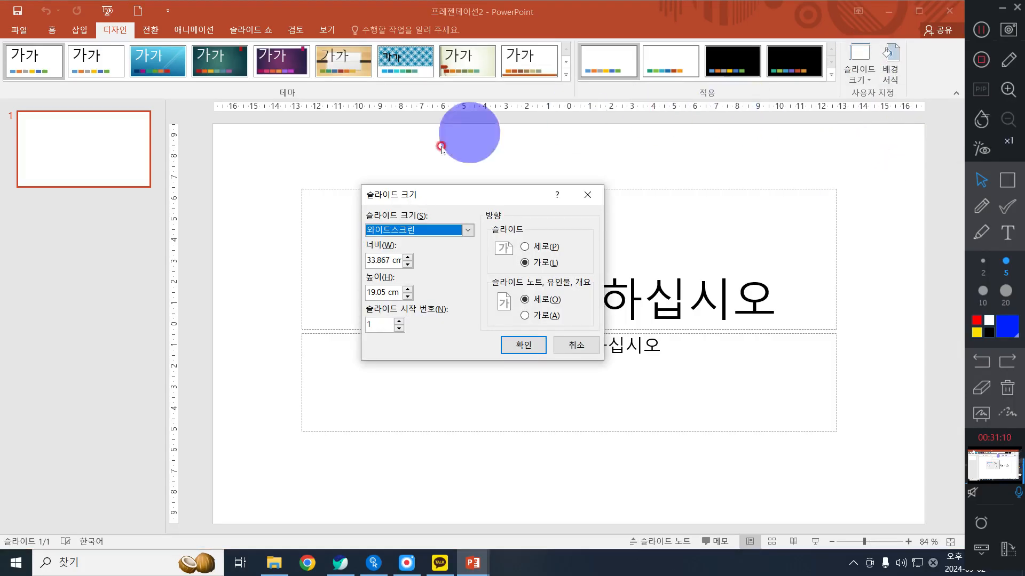
click(411, 232)
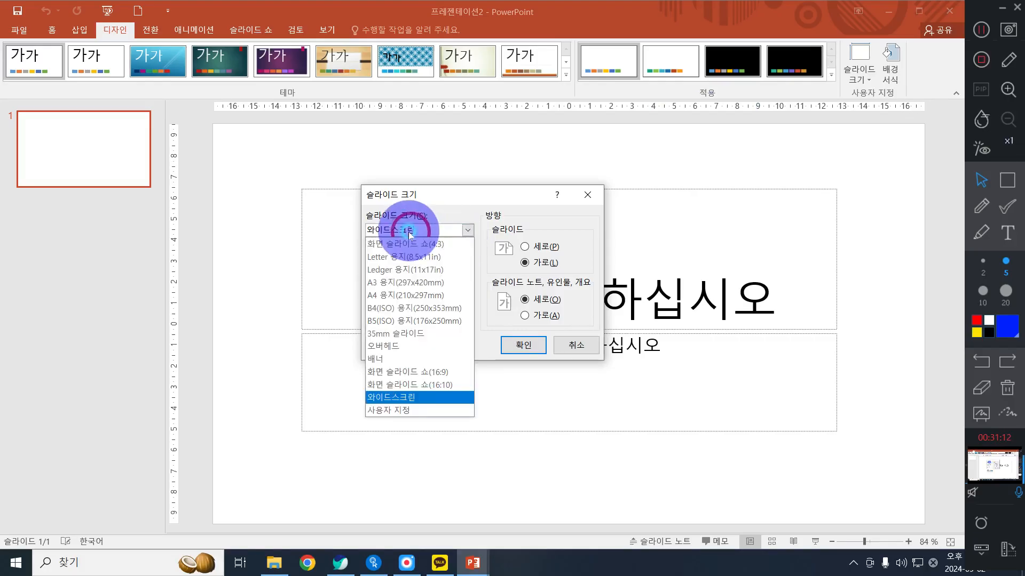
click(371, 295)
click(518, 344)
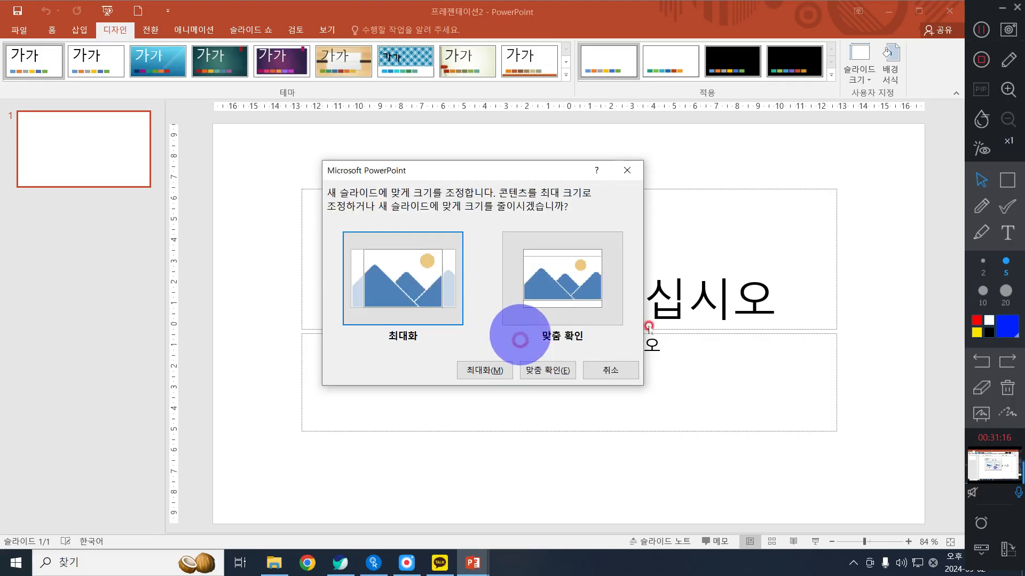
click(560, 310)
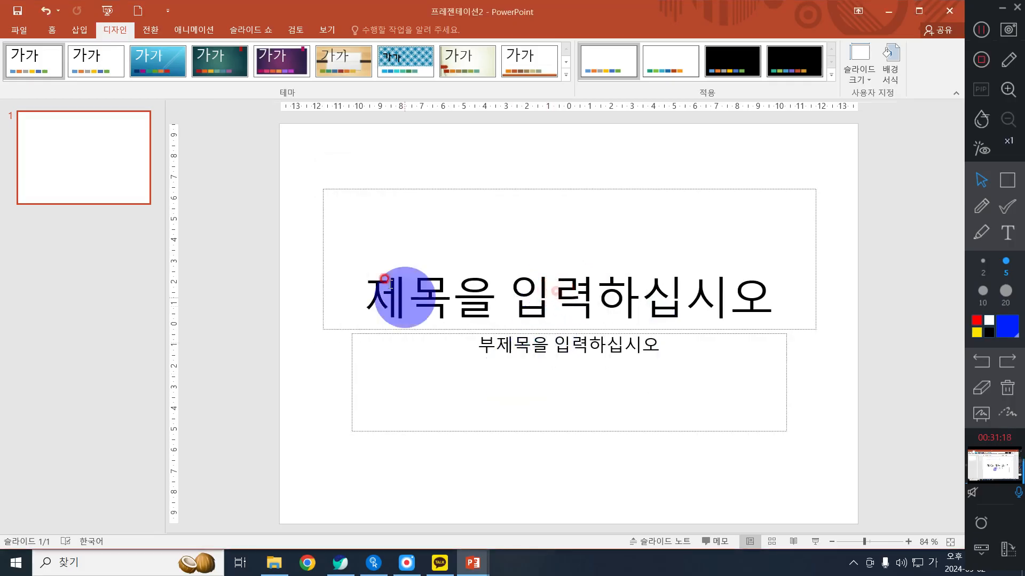
Add five title-and-content slides after the title slide, making six slides in all.
click(89, 156)
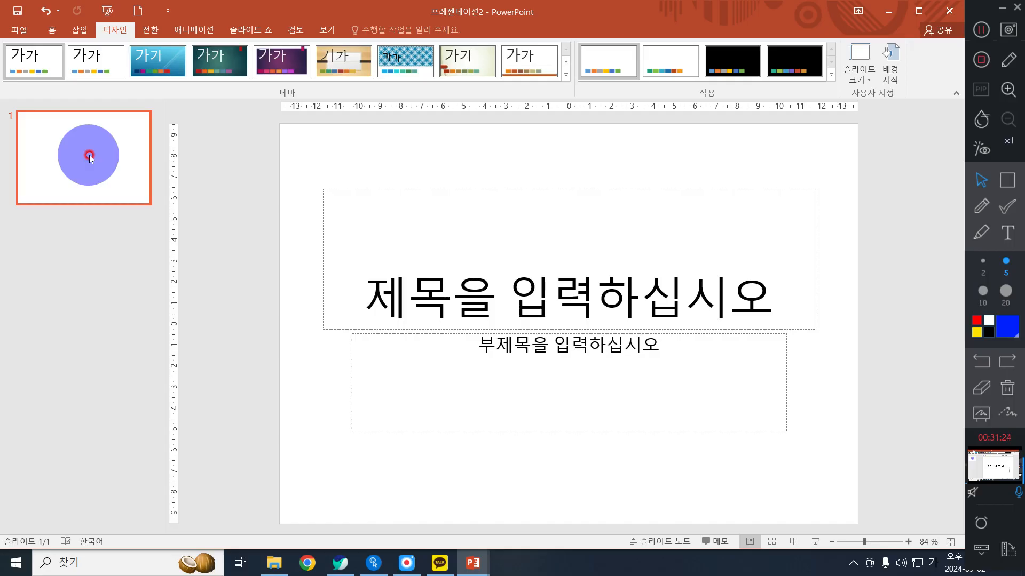
key(Return)
key(Return)
key(Return)
key(Return)
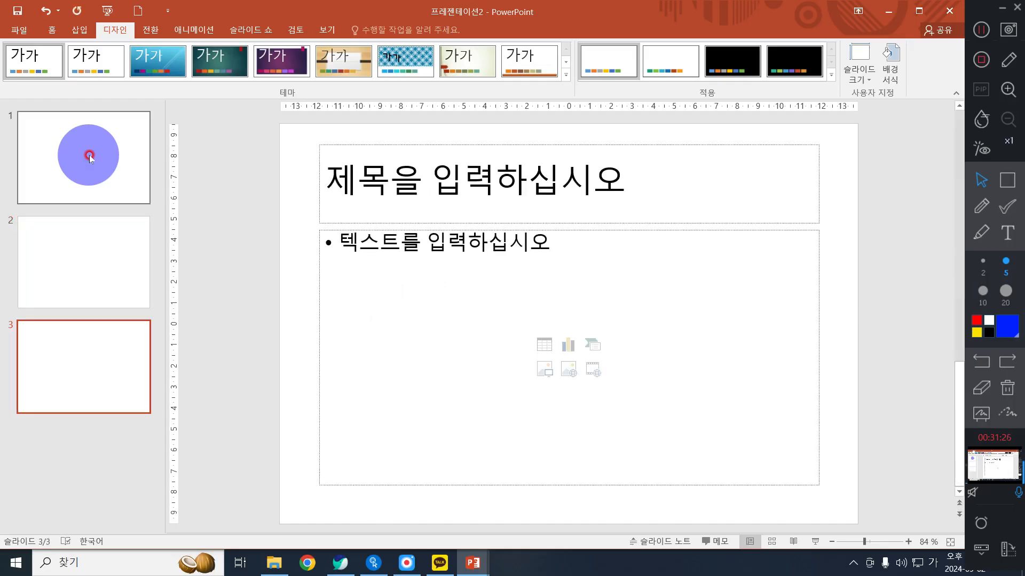
key(Return)
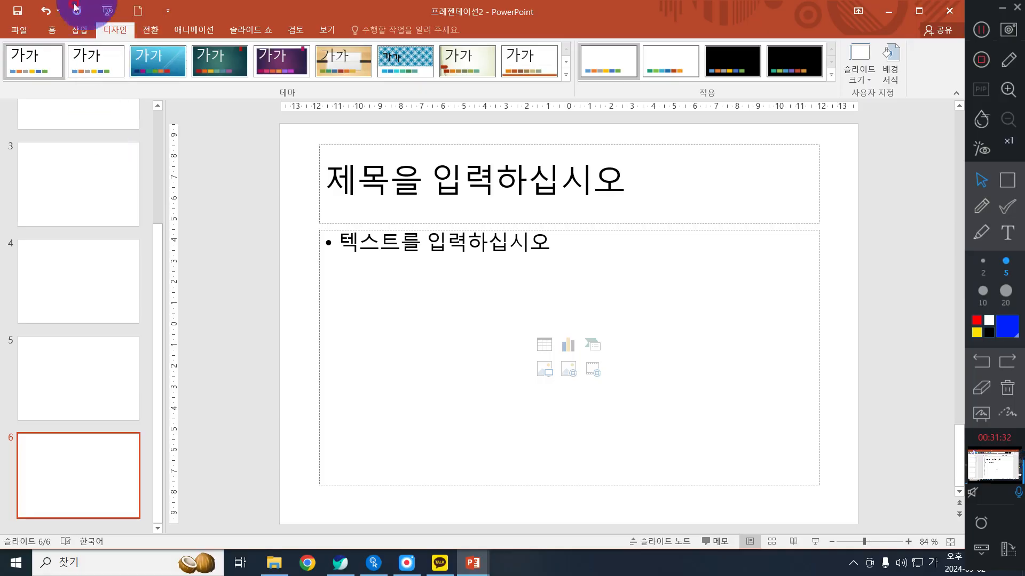
Open the slide master view of the new presentation with the title-and-content layout.
click(237, 31)
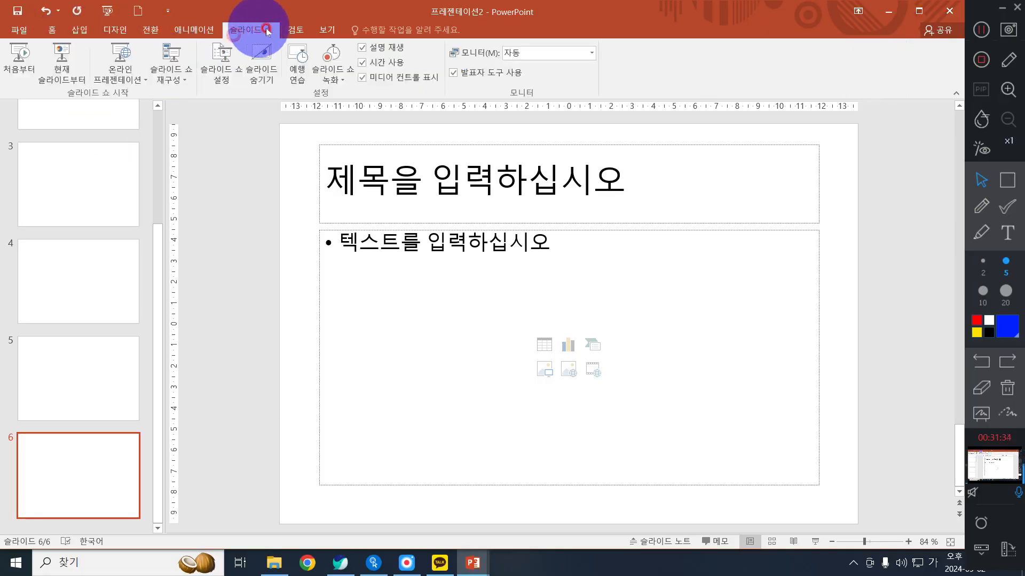
click(328, 30)
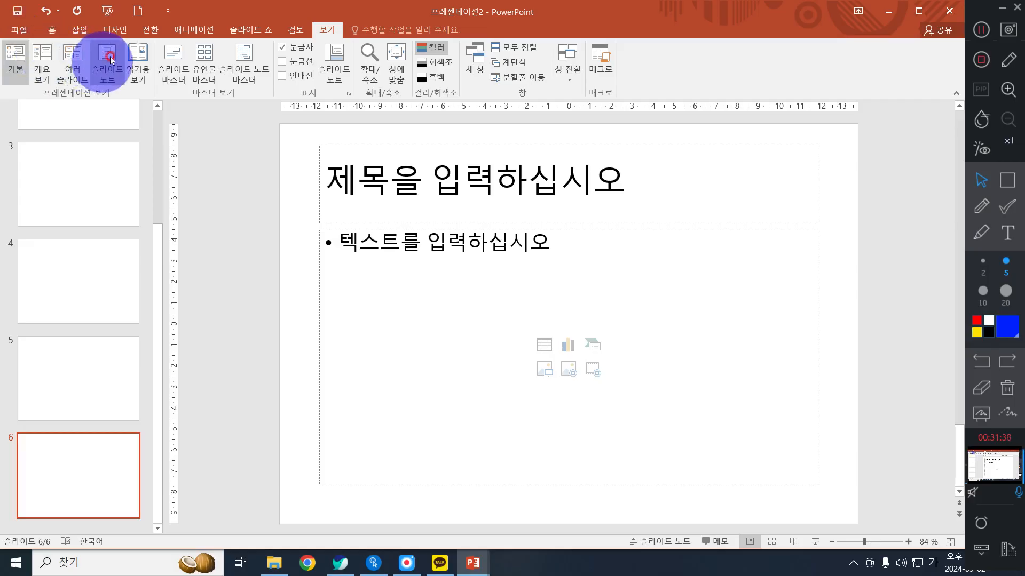
click(161, 61)
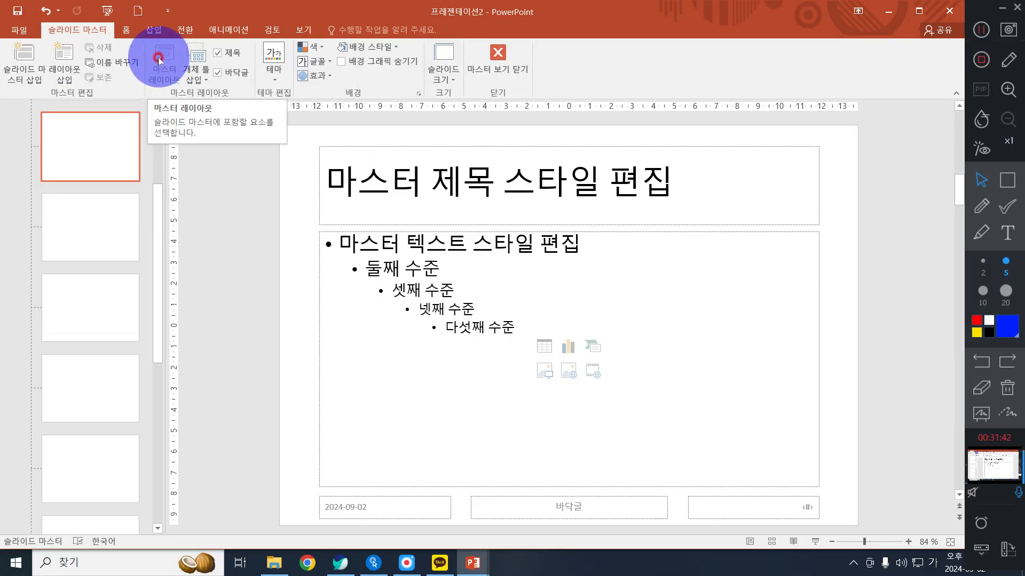
scroll(91, 258, up, 3)
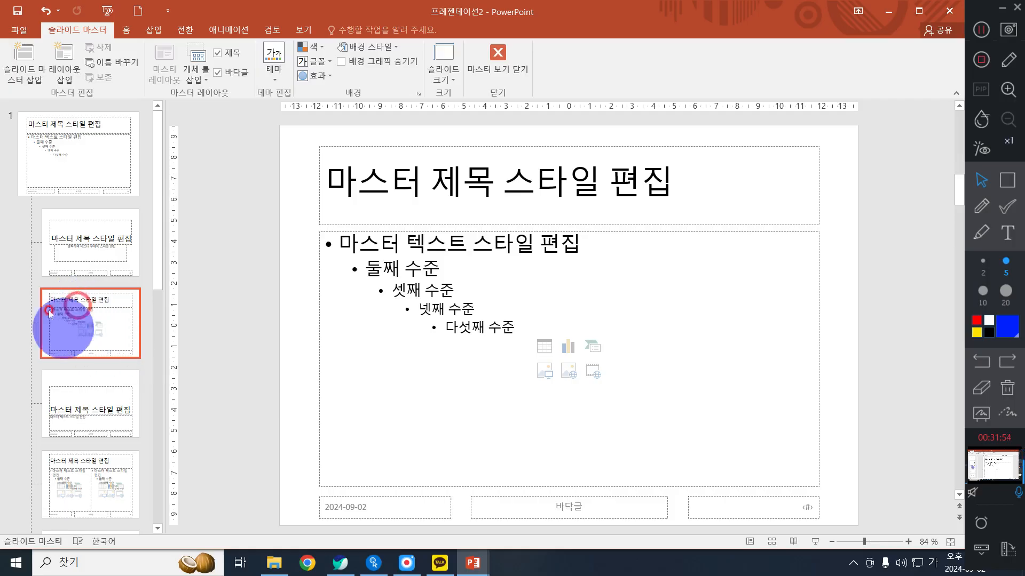
click(127, 32)
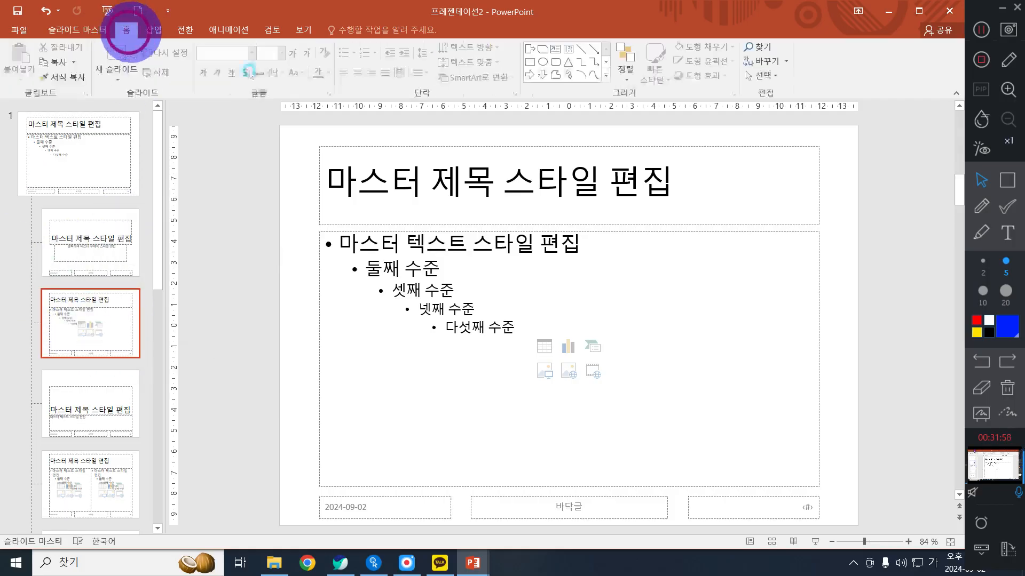
click(607, 78)
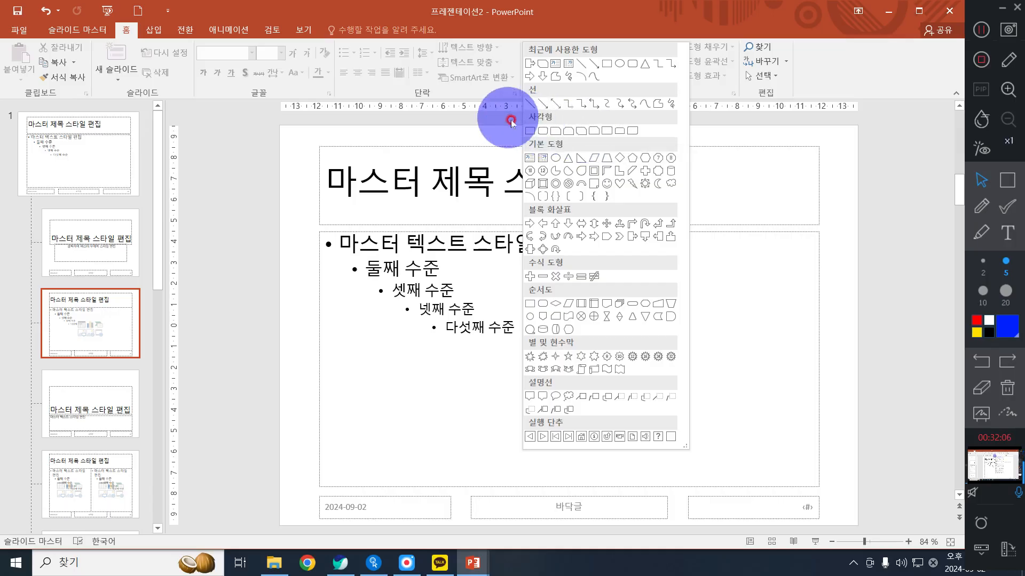
click(580, 131)
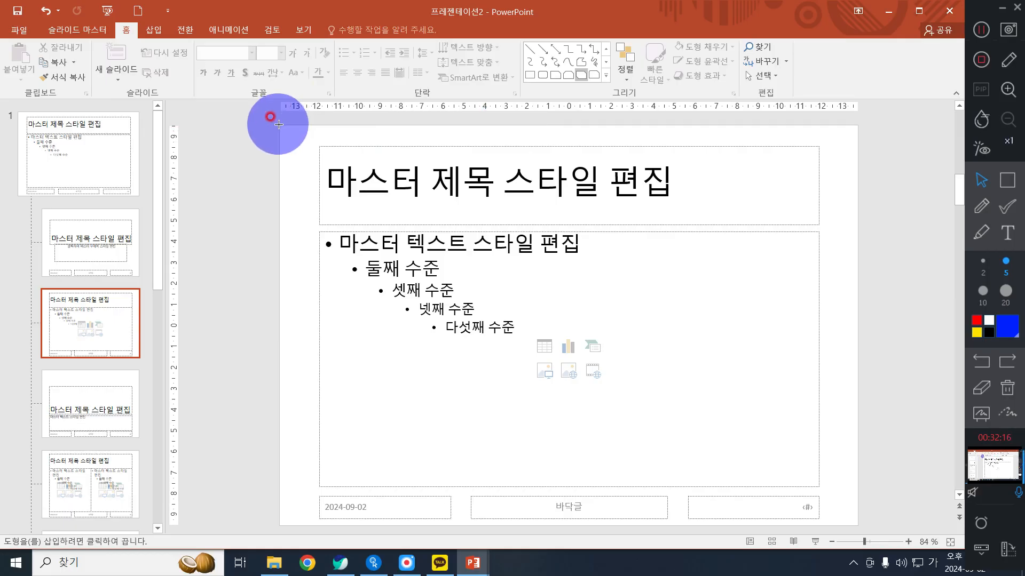
mouse_move(278, 124)
mouse_down()
mouse_move(297, 146)
mouse_move(773, 245)
mouse_move(853, 227)
mouse_move(847, 195)
mouse_move(857, 202)
mouse_up()
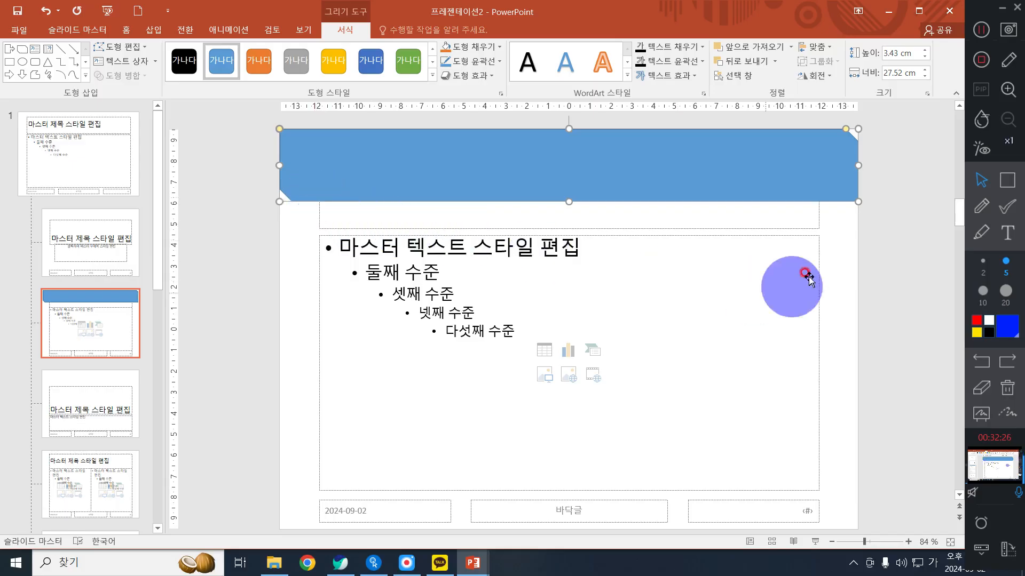
click(811, 232)
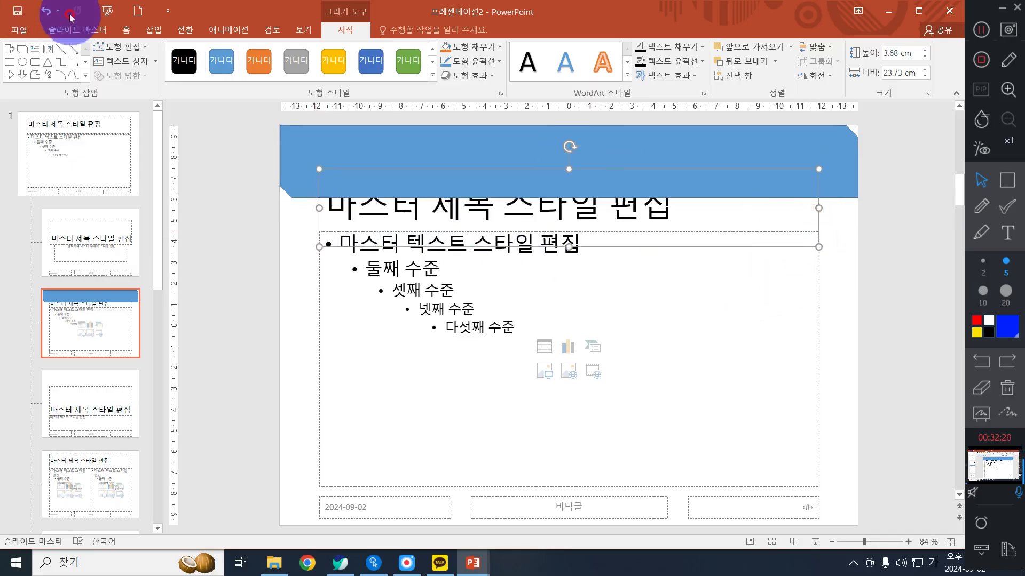
click(46, 11)
click(689, 169)
click(464, 47)
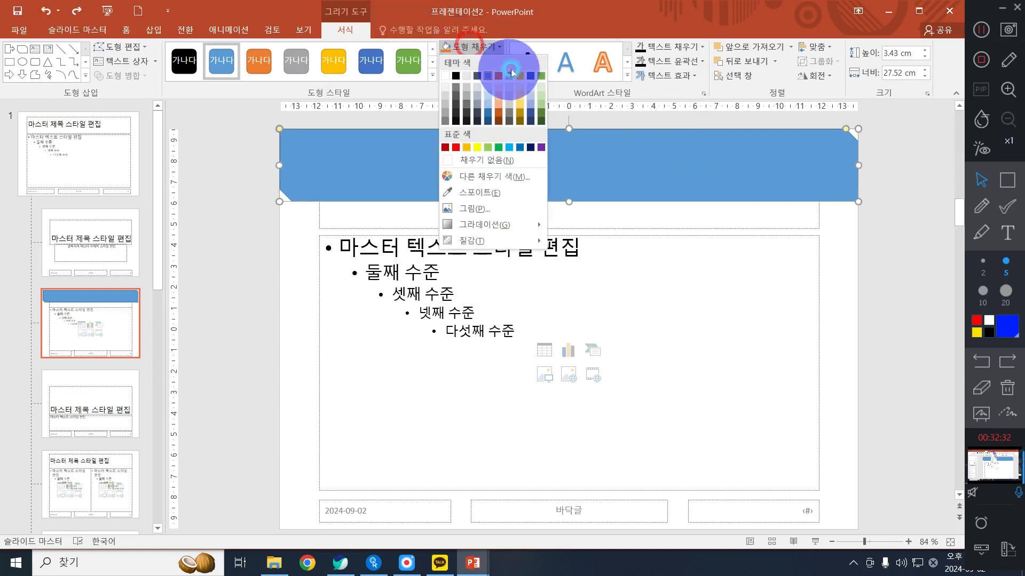
click(538, 73)
click(488, 61)
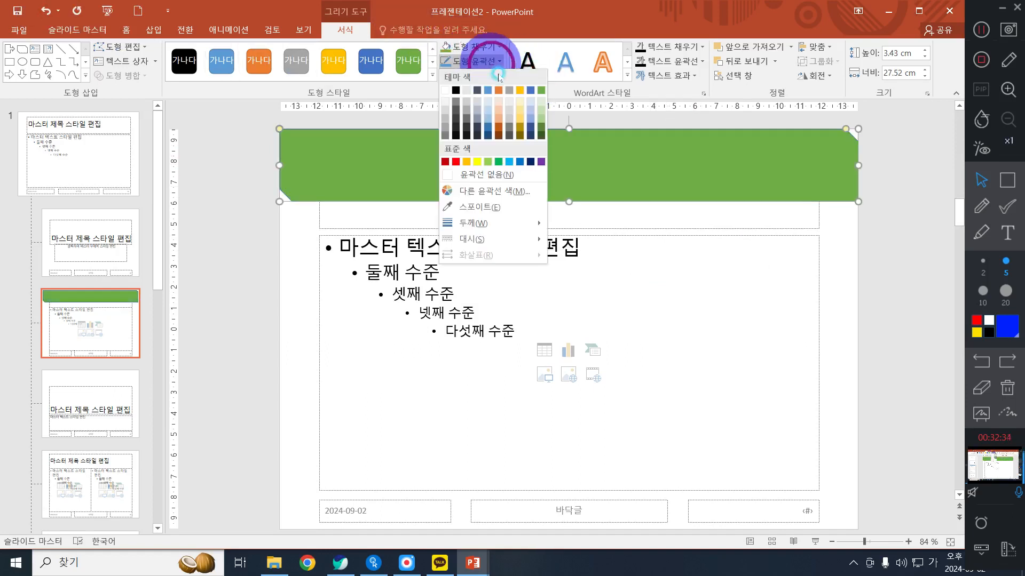
click(522, 178)
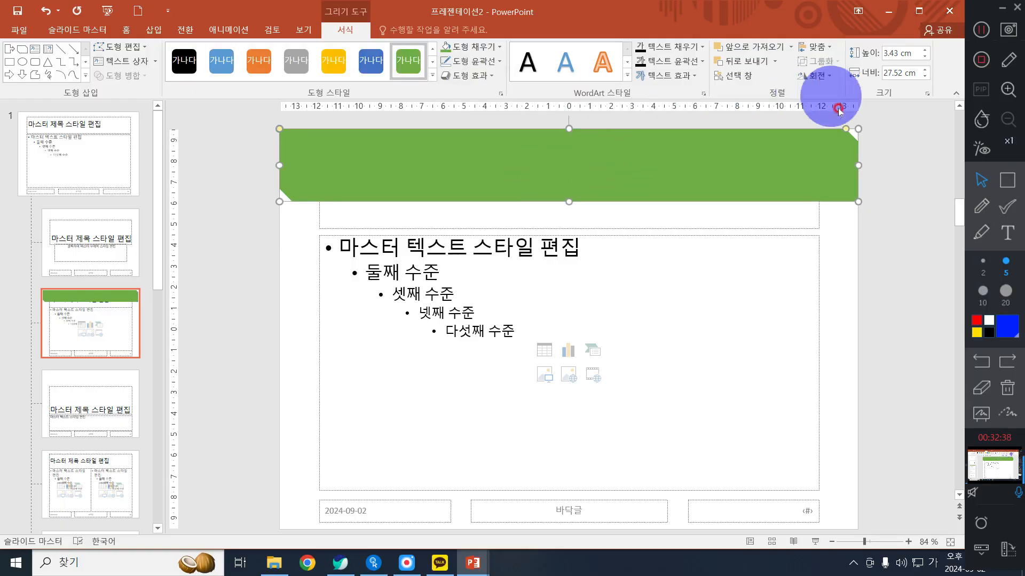
drag(851, 128, 858, 128)
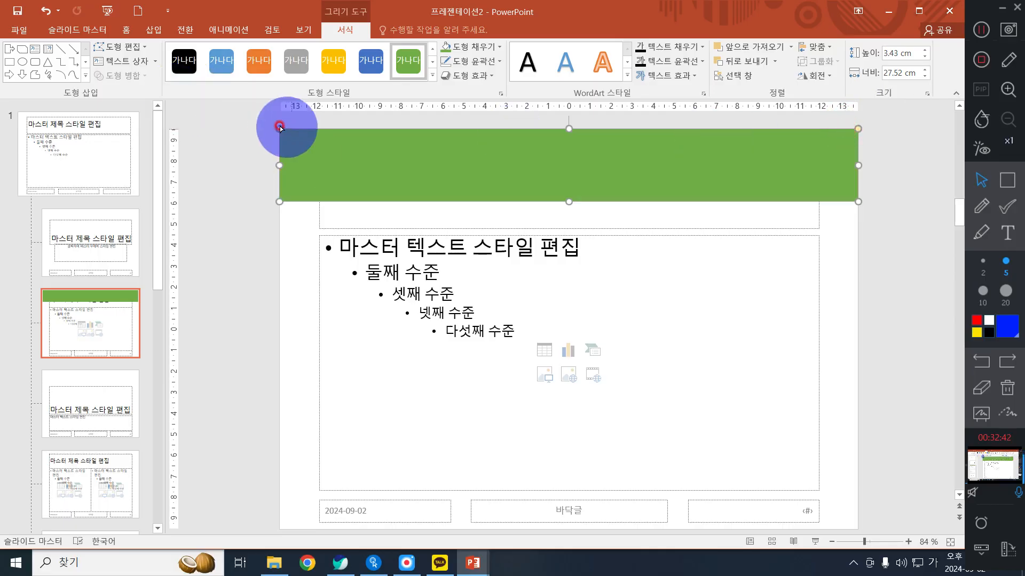
drag(281, 129, 470, 160)
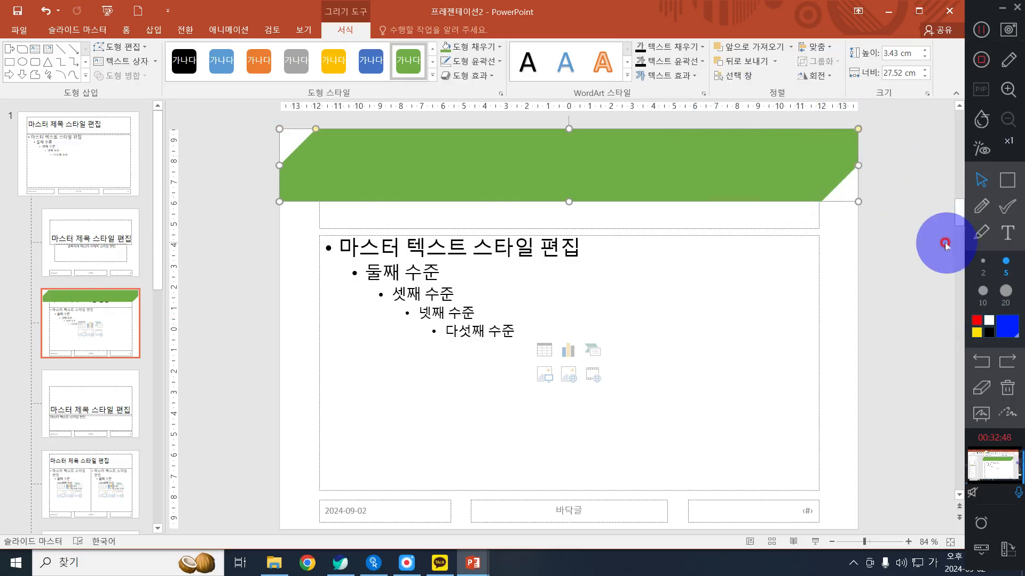
key(Delete)
Draw a snip single corner rectangle about 3.33 cm high and 27.52 cm wide across the top of the title-and-content layout.
click(127, 33)
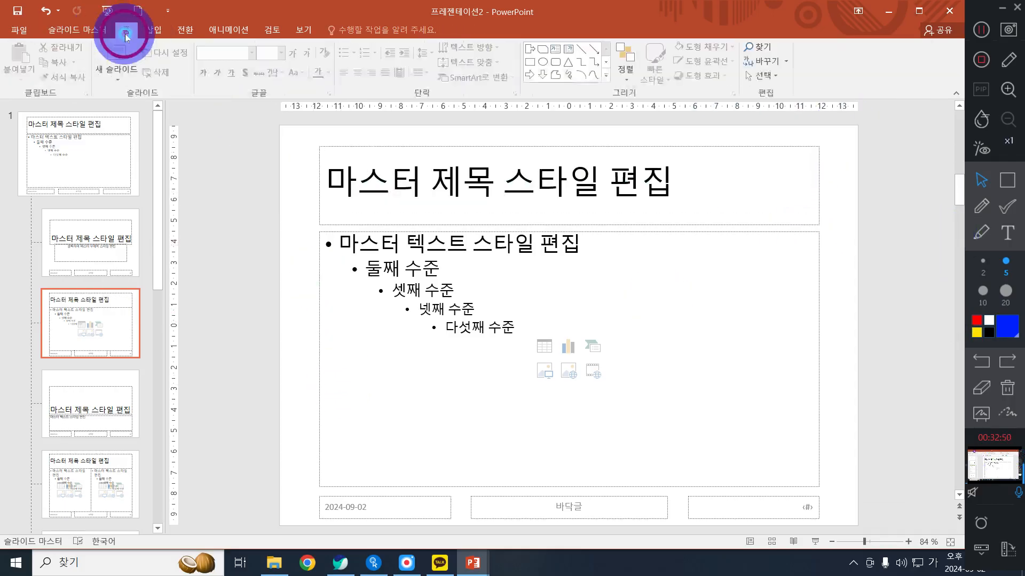
click(605, 75)
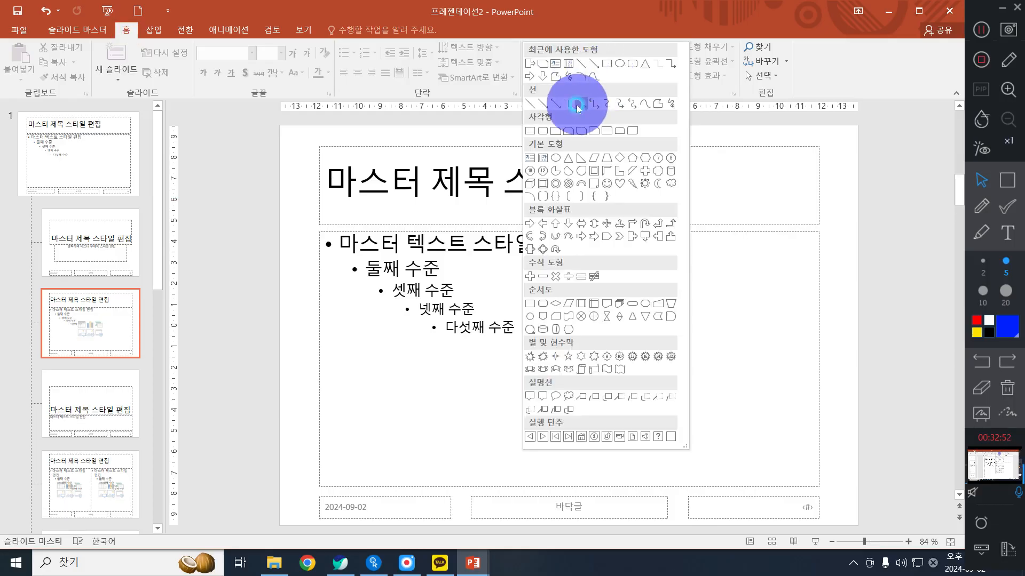
click(556, 131)
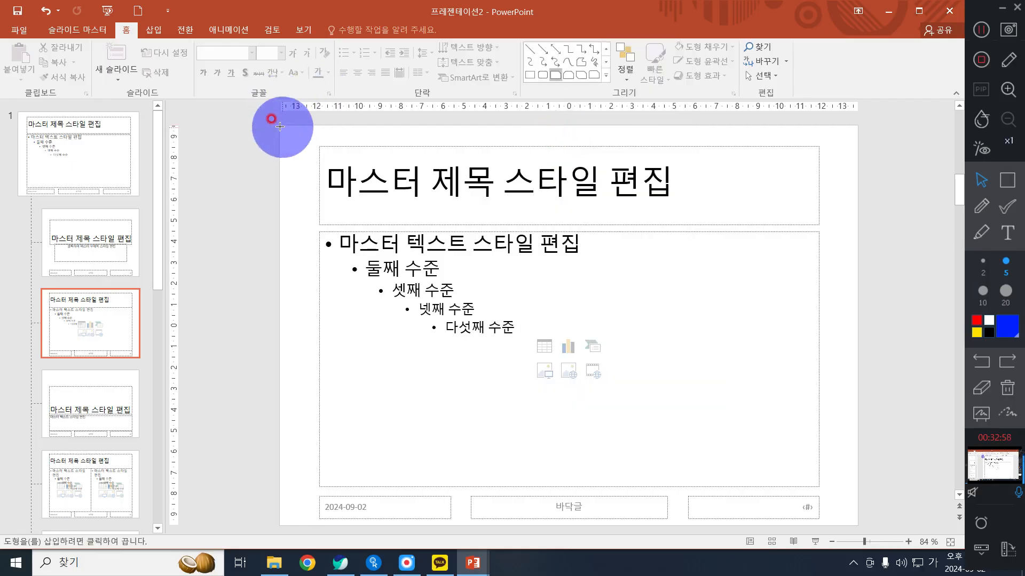
mouse_move(278, 124)
mouse_down()
mouse_move(688, 196)
mouse_move(857, 199)
mouse_up()
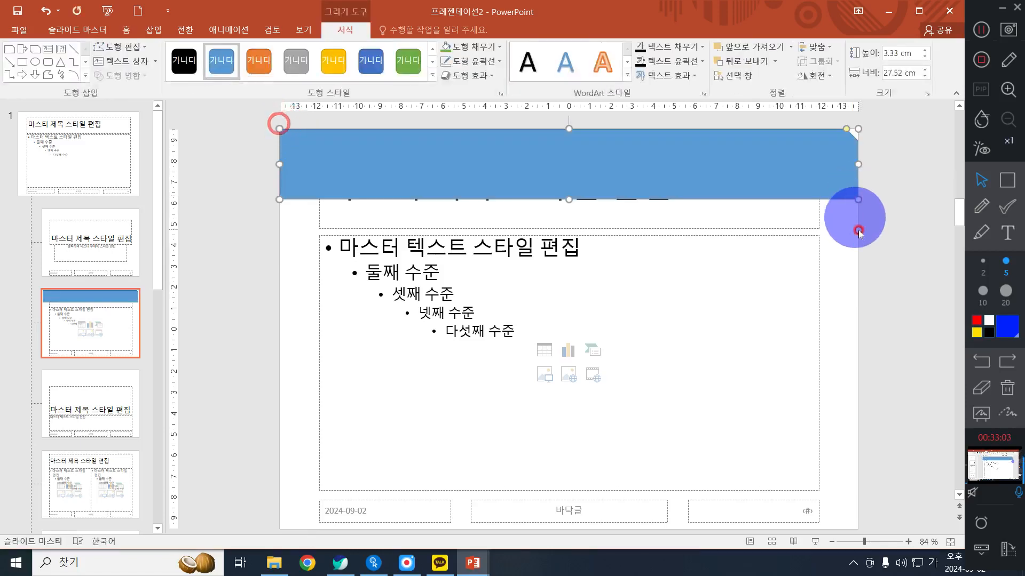
Fill the snipped rectangle with the theme's green accent colour and remove its outline.
click(498, 47)
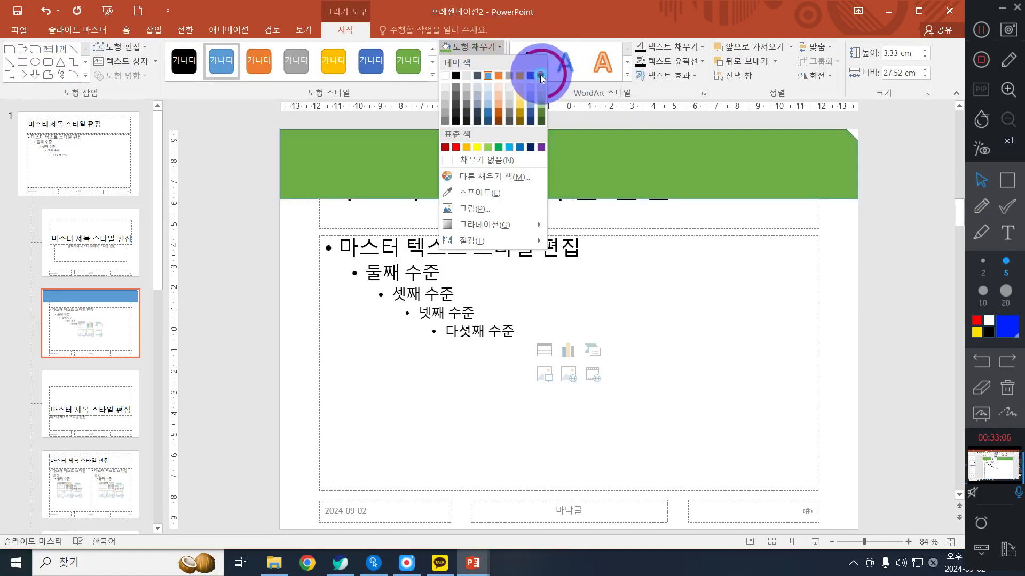
click(540, 76)
click(483, 61)
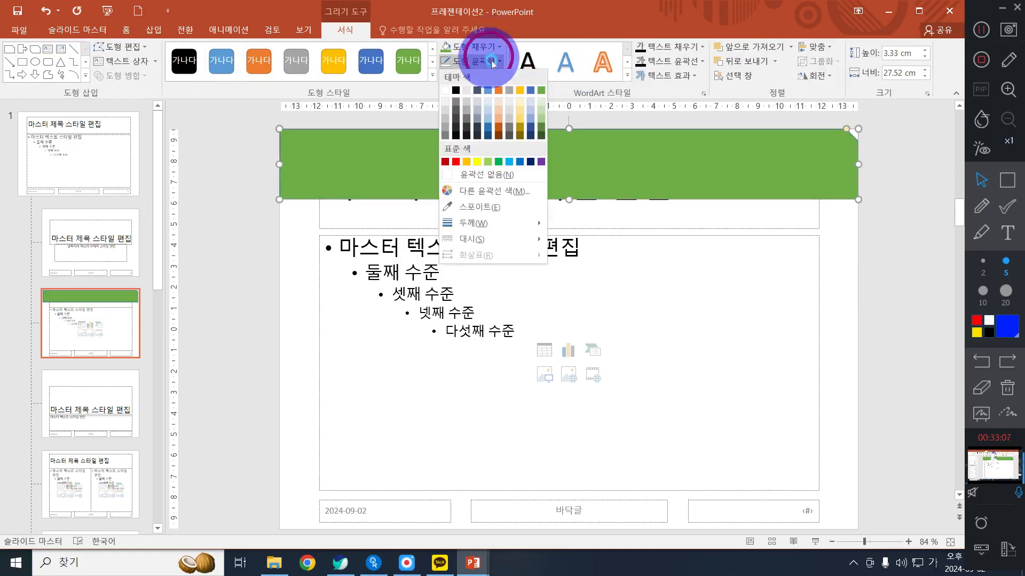
click(491, 174)
Enlarge the rectangle's corner snip to its maximum and flip the shape vertically so the cut faces downward.
click(798, 134)
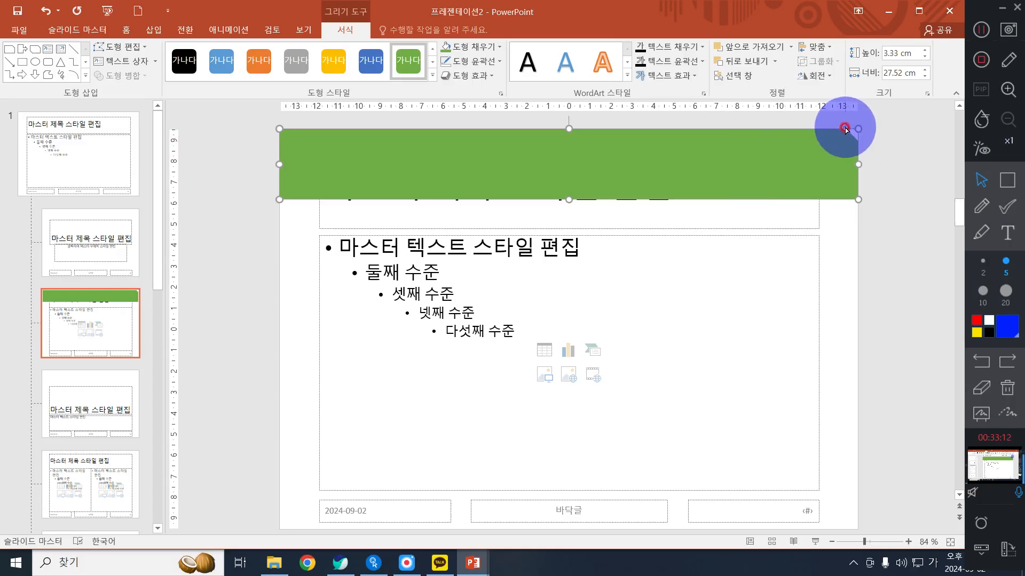
drag(846, 129, 845, 129)
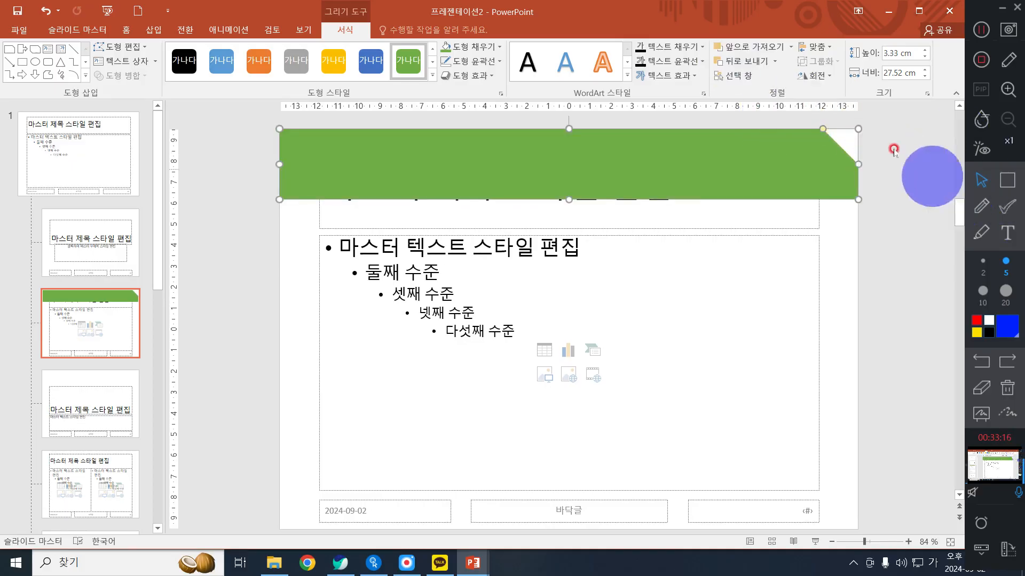
click(820, 79)
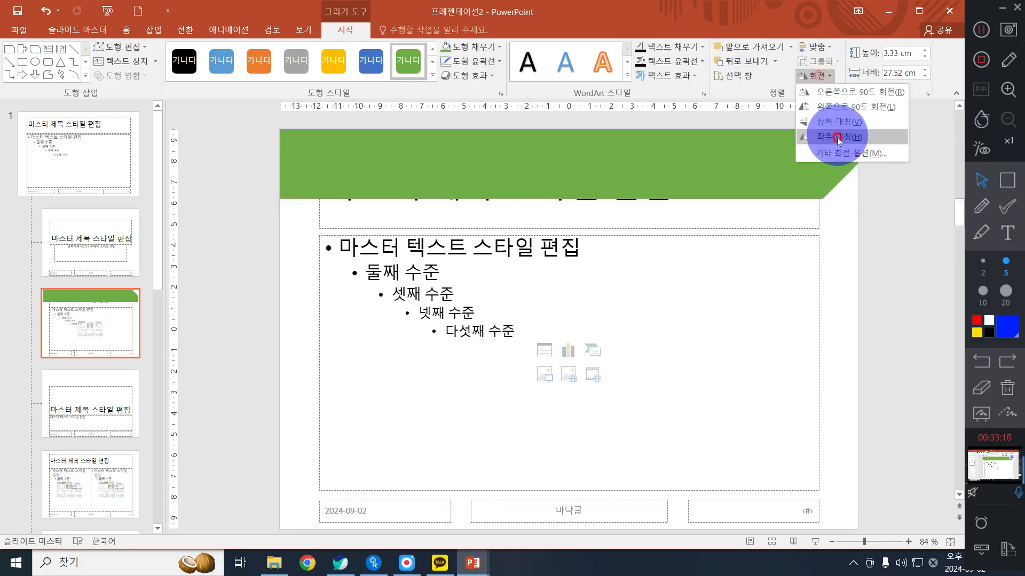
click(831, 123)
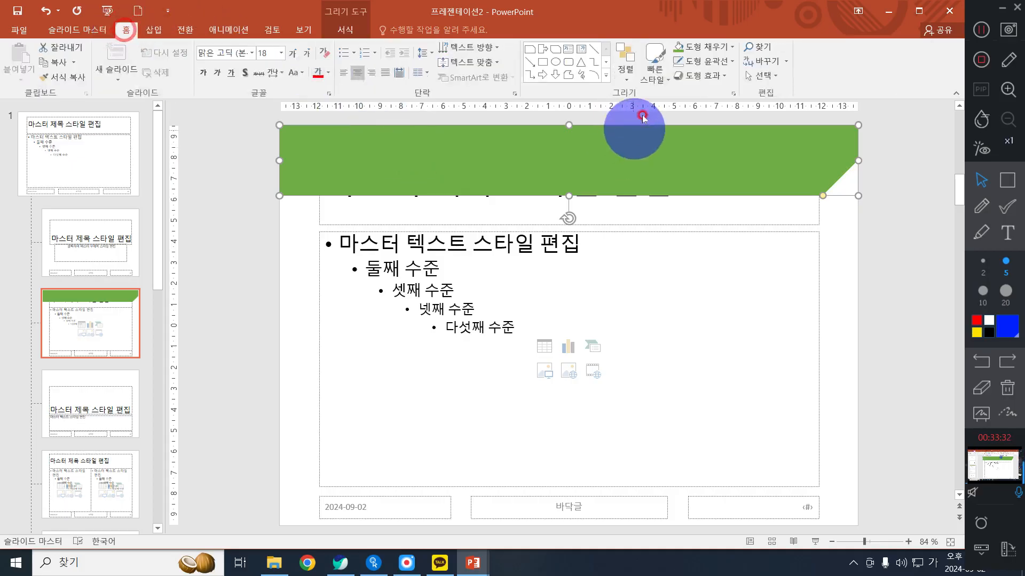
Draw a right arrow callout about 3.28 cm high and 23.88 cm wide over the green band, widening its box and shortening the arrow shaft.
click(606, 75)
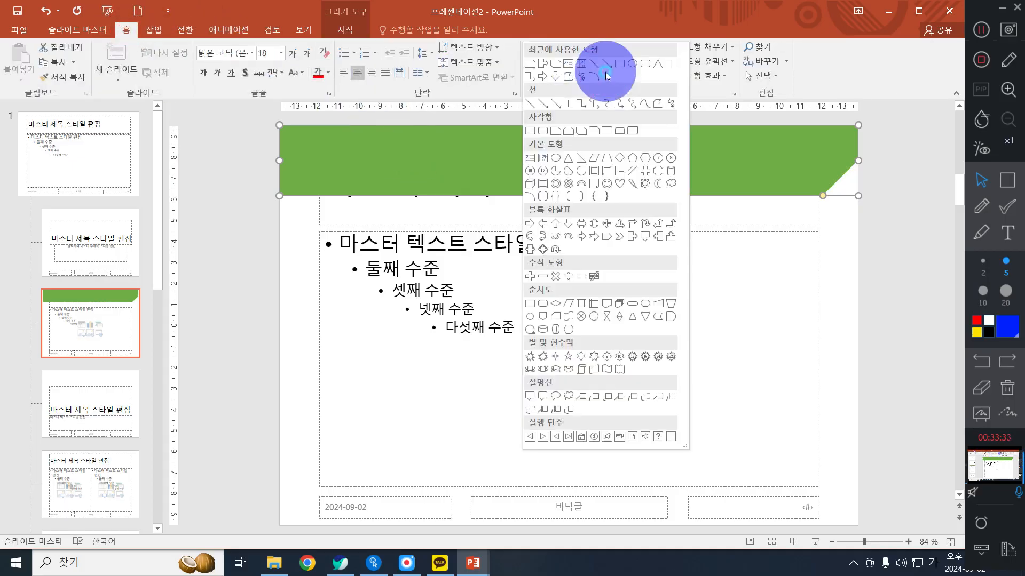
click(634, 239)
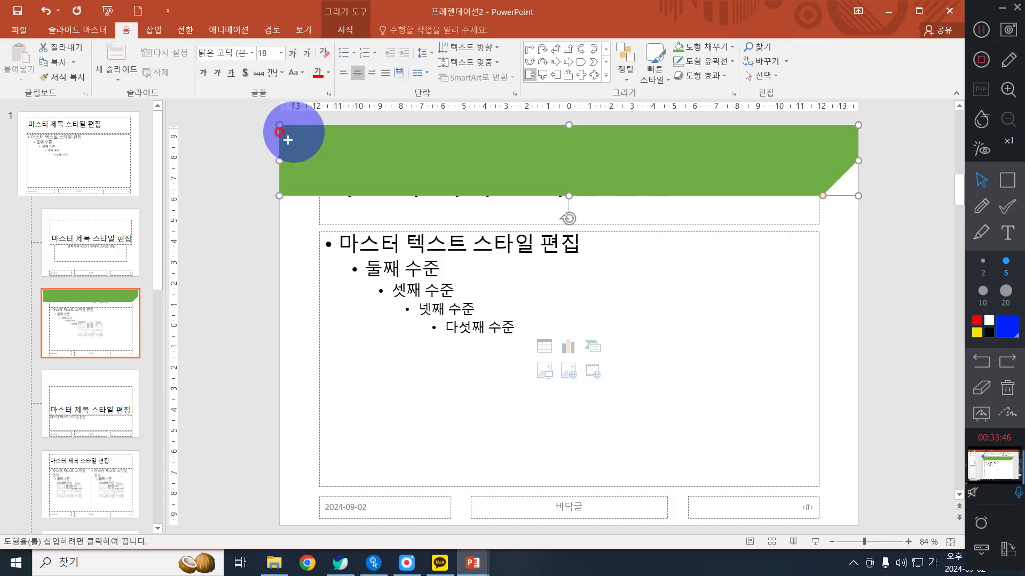
drag(279, 125, 783, 198)
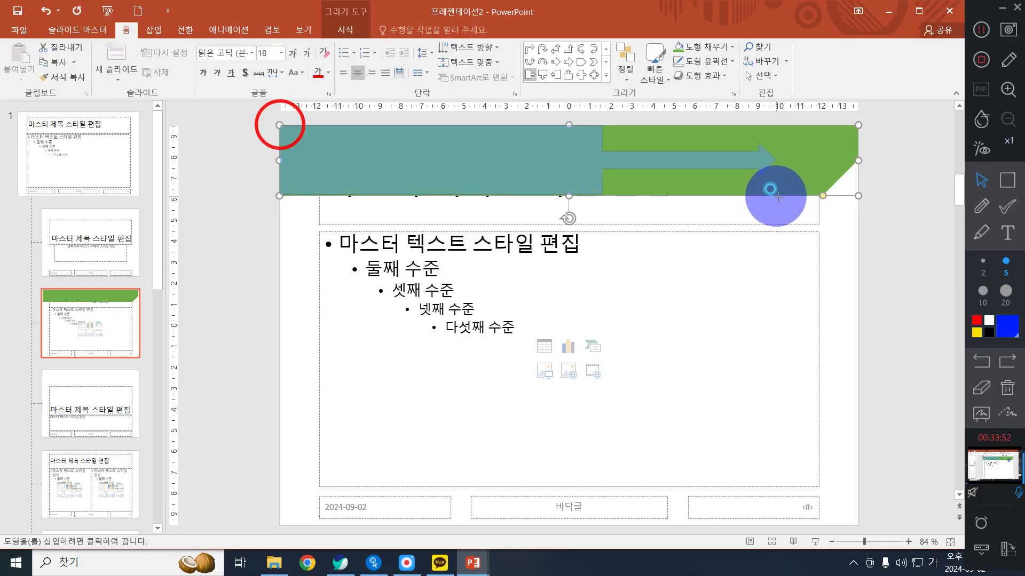
drag(778, 197, 781, 198)
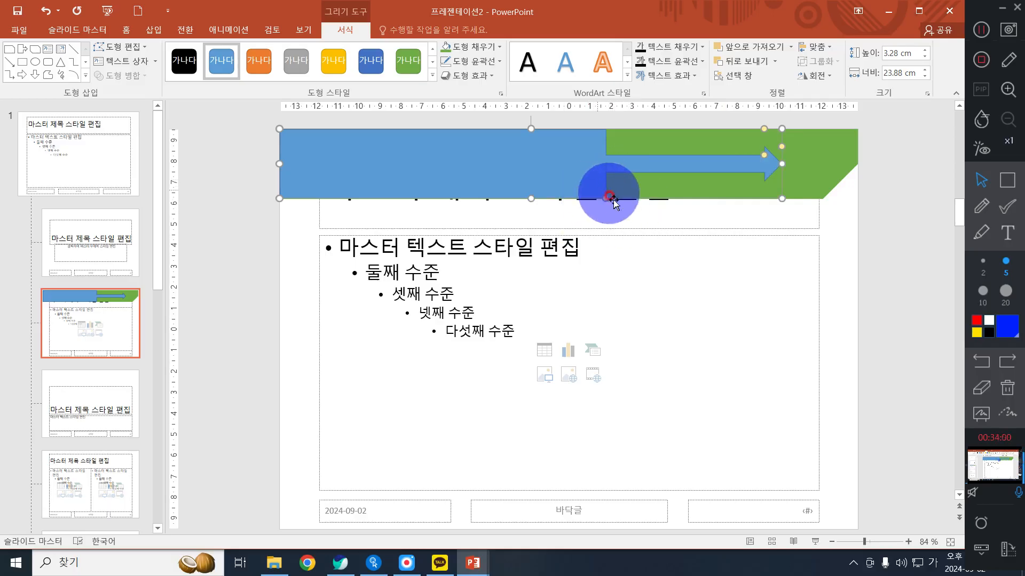
drag(610, 201, 723, 197)
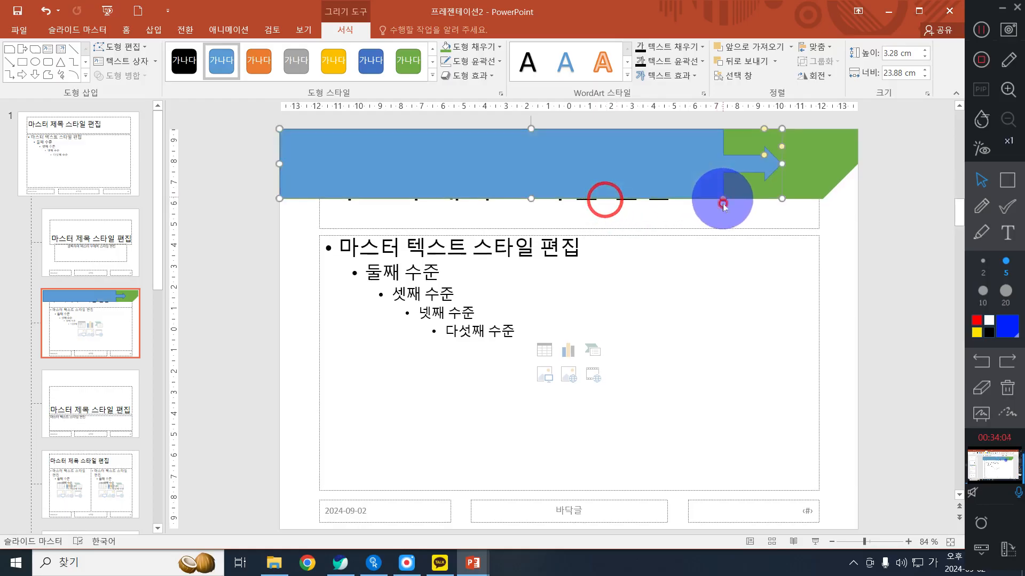
click(570, 169)
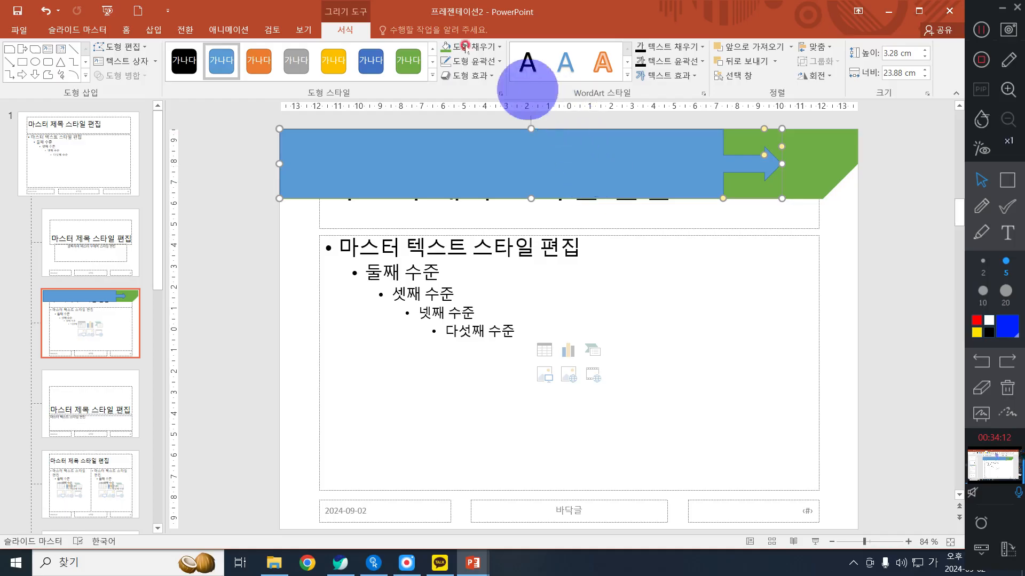
Fill the arrow callout with the darkest shade of the green accent colour and remove its outline.
click(472, 46)
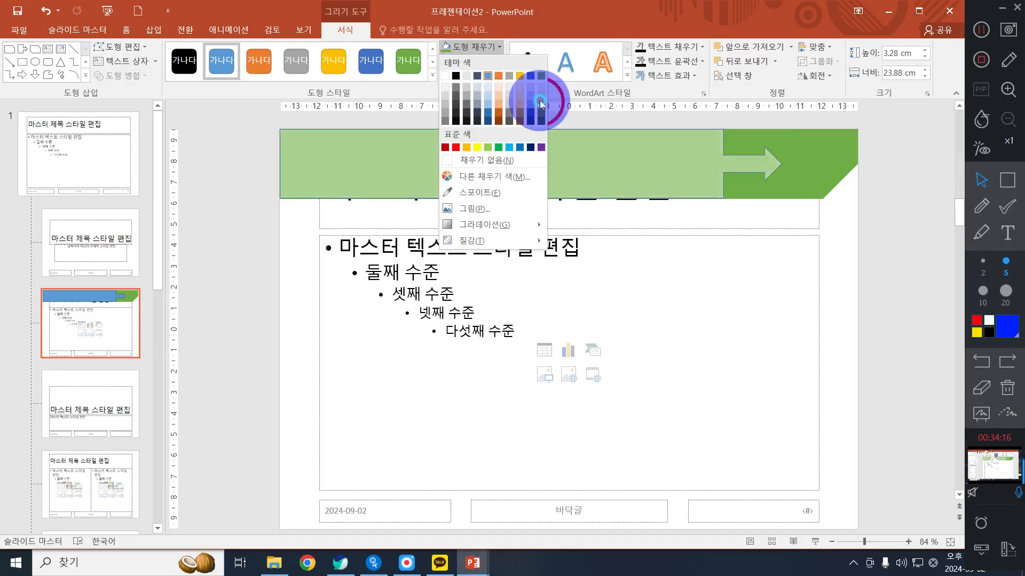
click(542, 121)
click(480, 62)
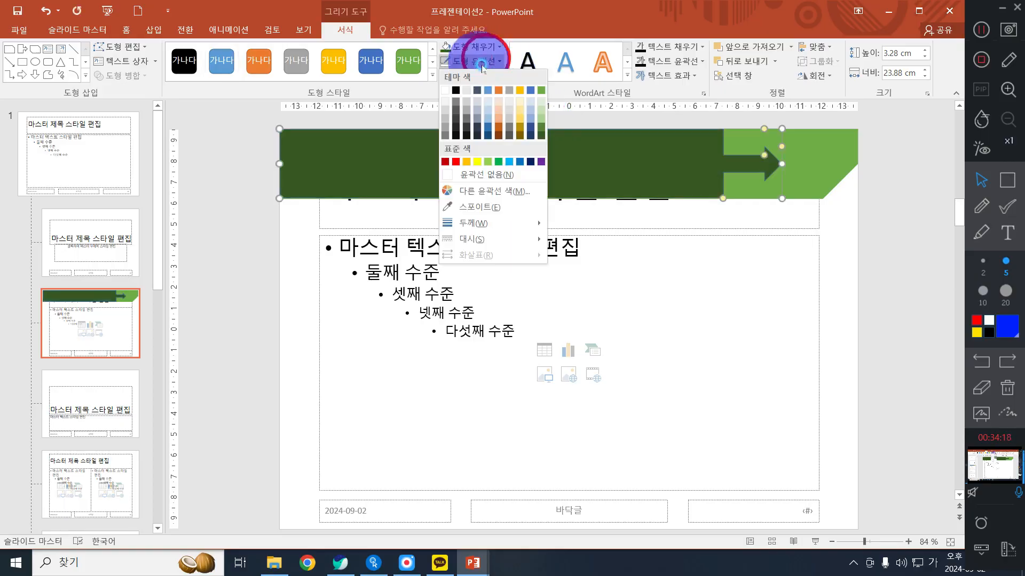
click(499, 175)
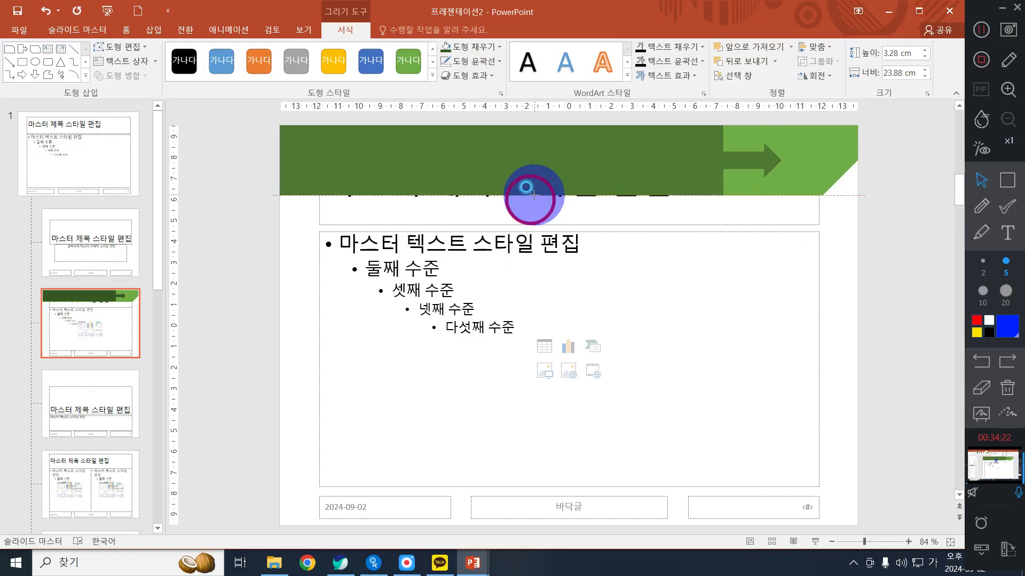
click(855, 233)
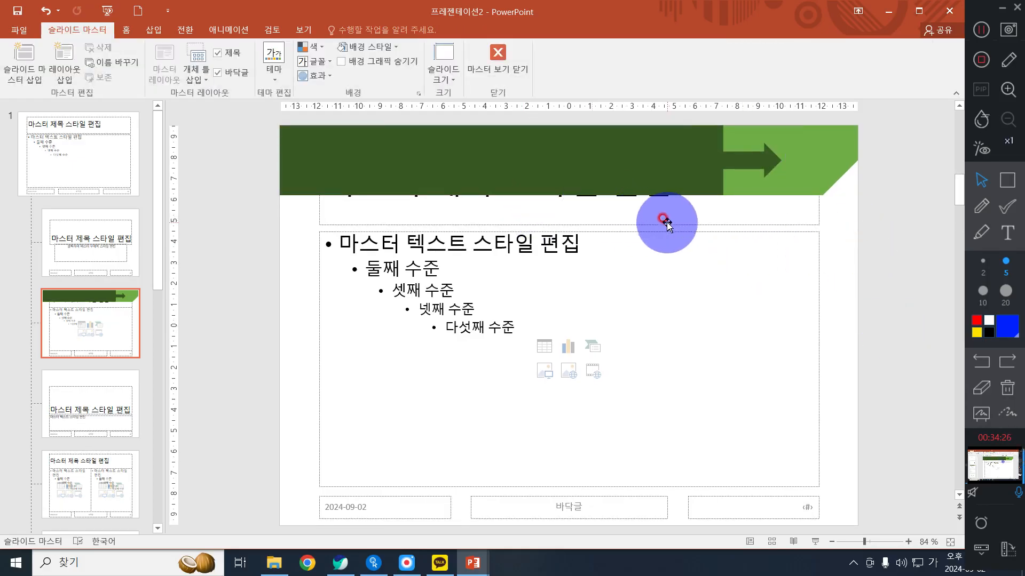
Bring the layout's title placeholder to the front and resize it to about 3.33 cm by 23.88 cm, covering the arrow callout.
click(815, 214)
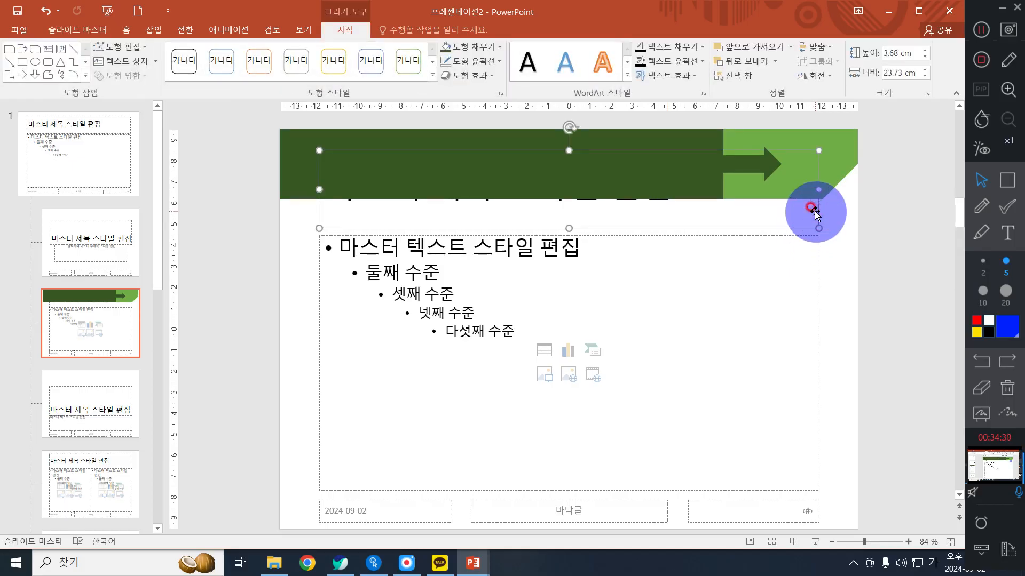
click(792, 47)
click(789, 80)
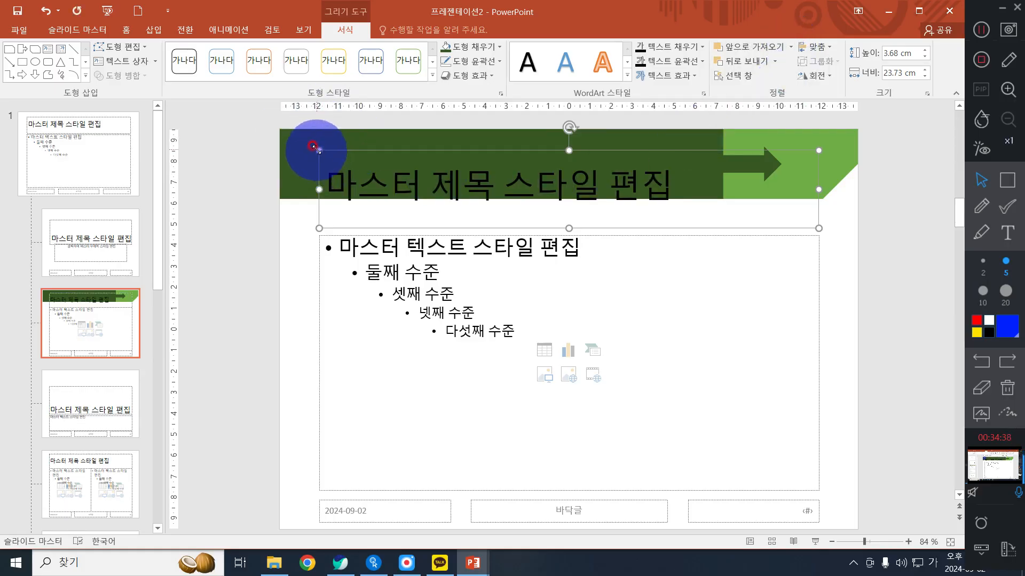
drag(319, 151, 279, 129)
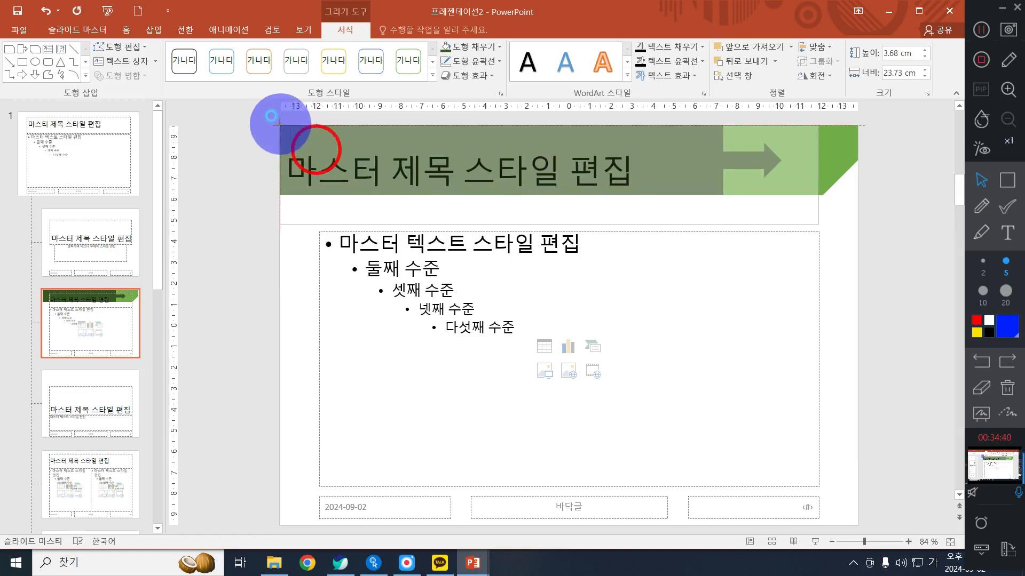
drag(818, 229, 772, 188)
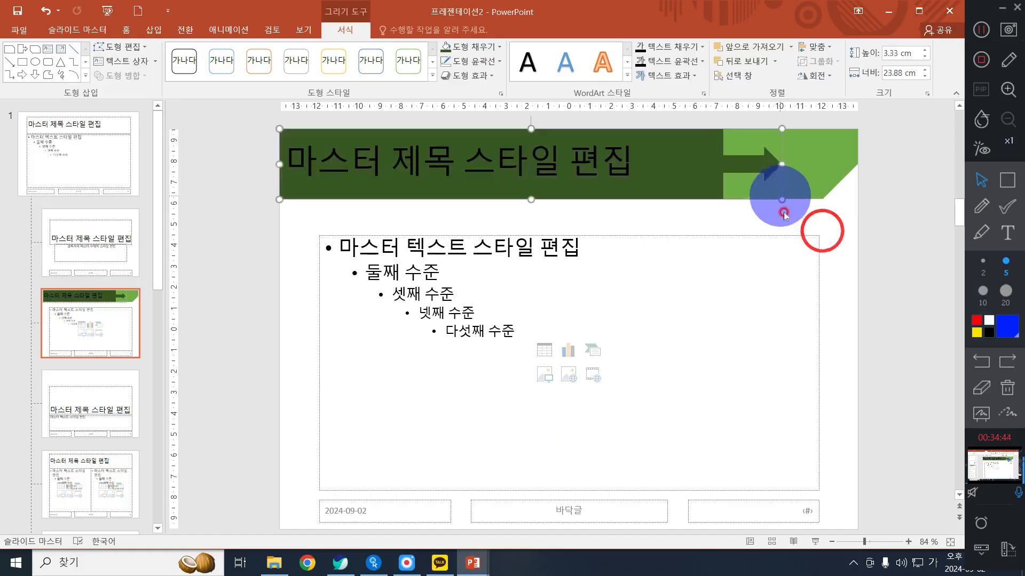
Set the layout's title placeholder text to the 돋움 font at 40 pt.
click(126, 30)
click(251, 53)
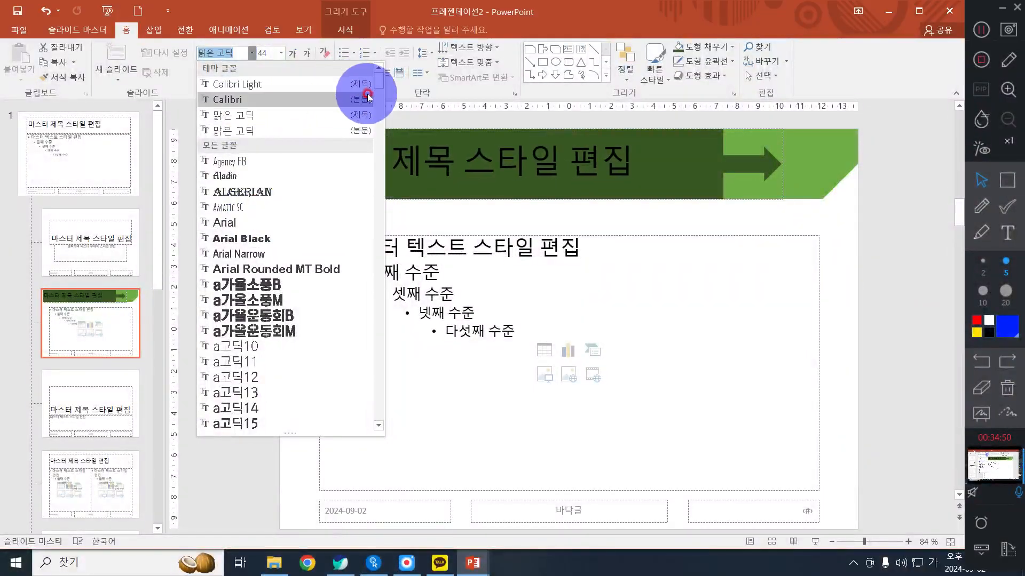
drag(378, 81, 384, 360)
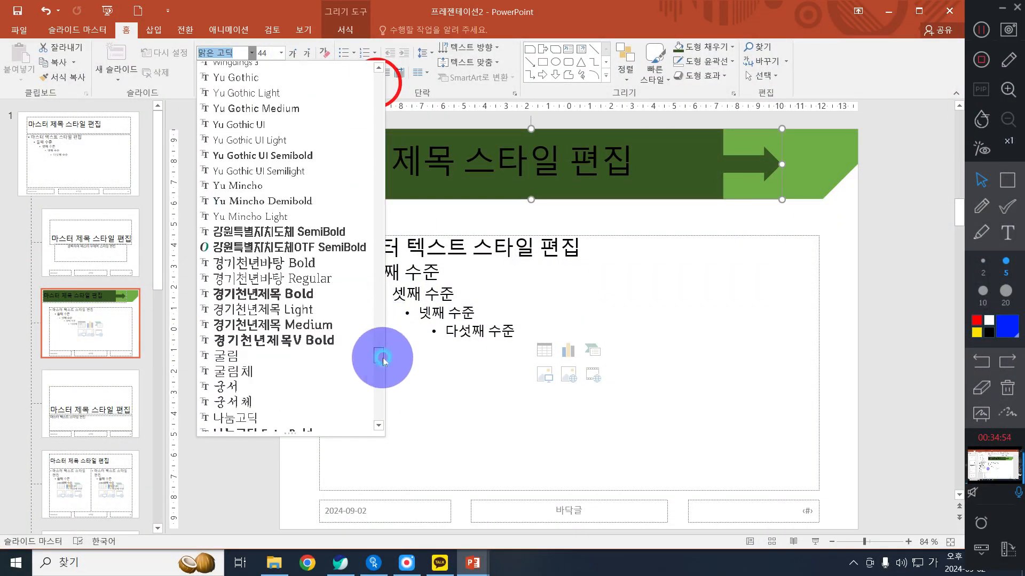
scroll(228, 331, down, 10)
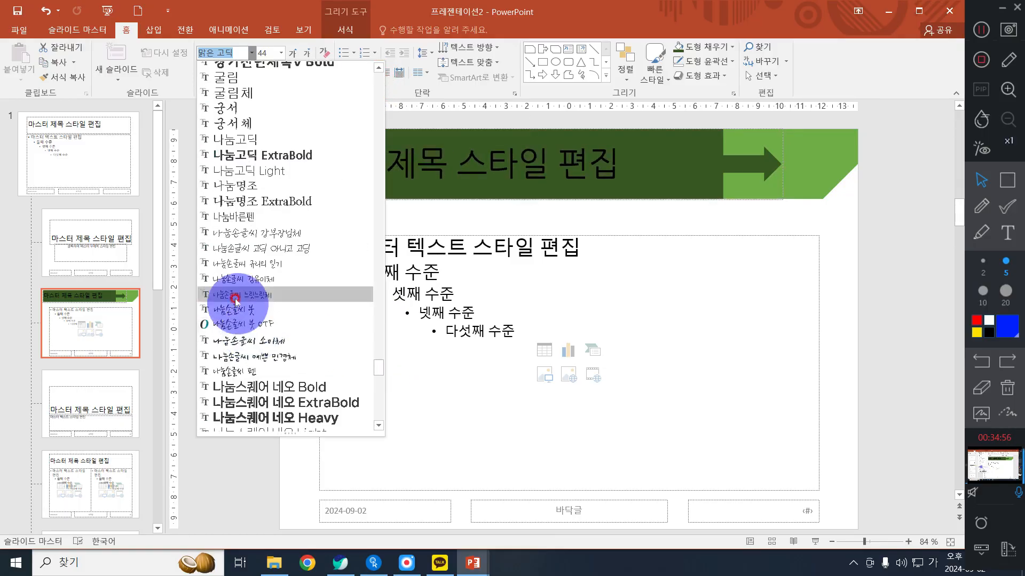
scroll(235, 299, down, 5)
click(212, 229)
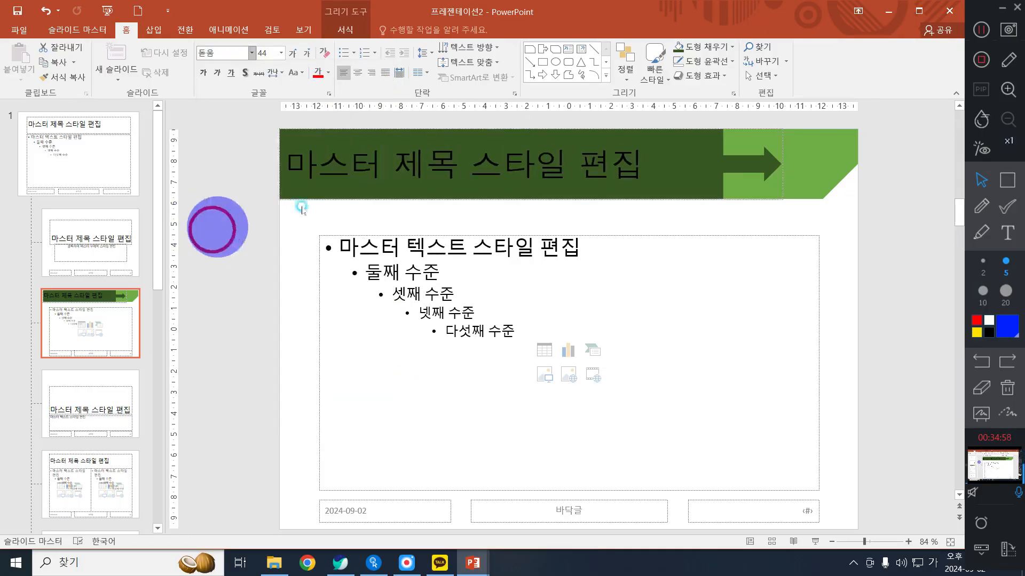
click(281, 53)
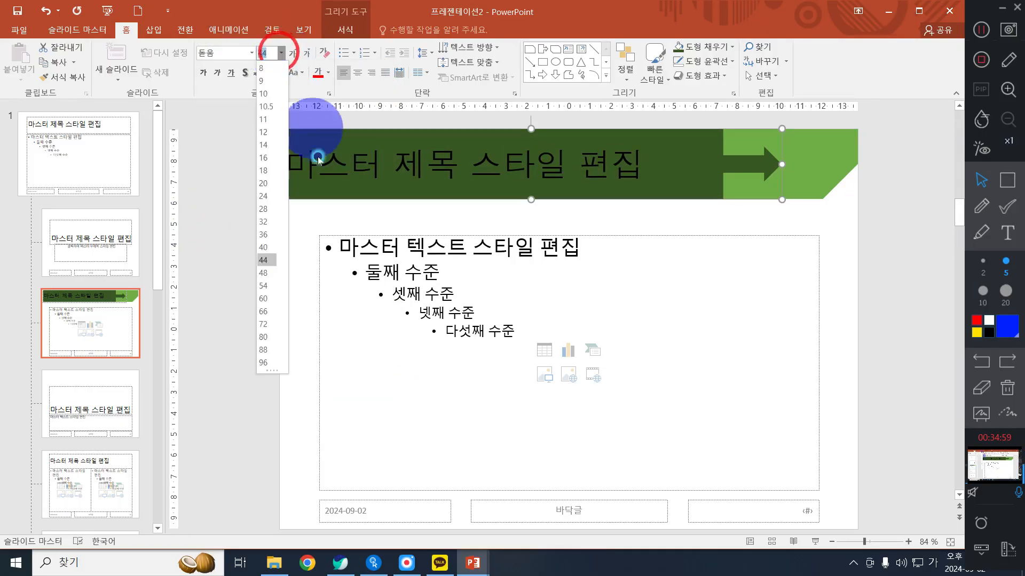
click(267, 247)
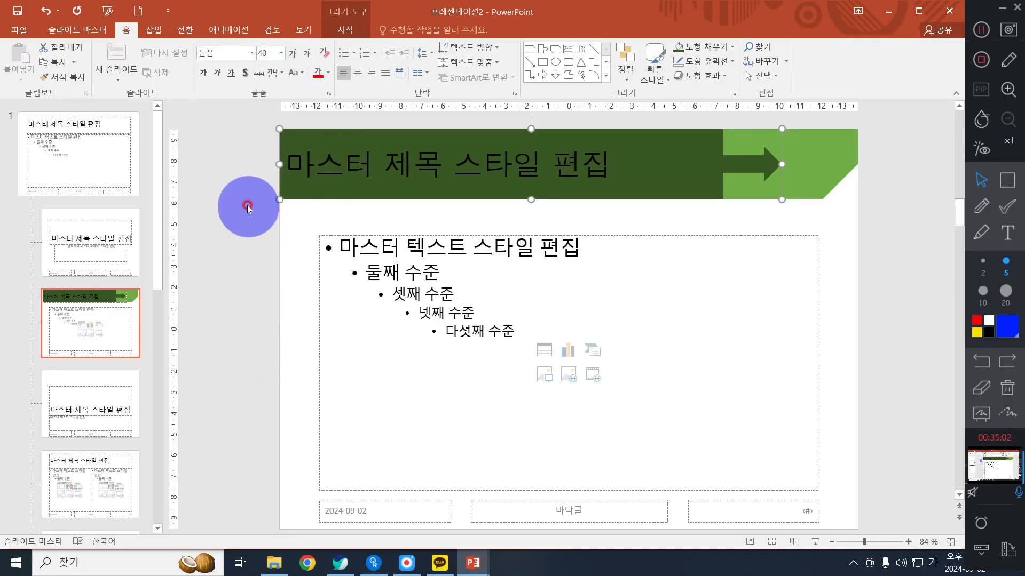